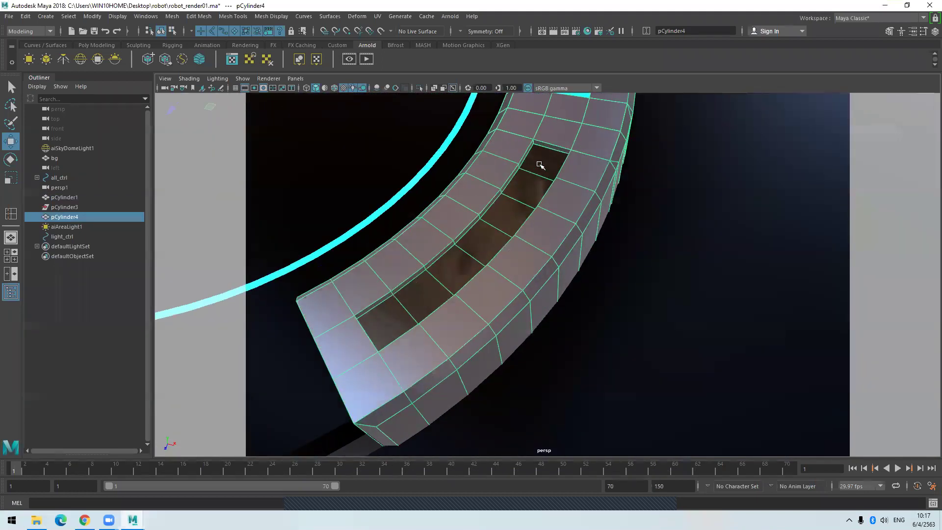
Select the robot's main control curve all_ctrl and show its attributes in the Channel Box.
scroll(529, 256, "down", 8)
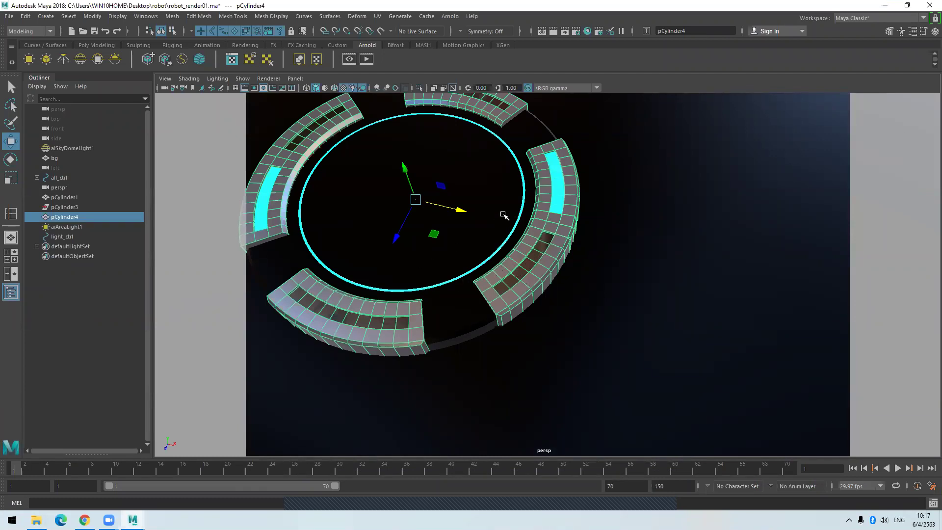
scroll(642, 242, "down", 5)
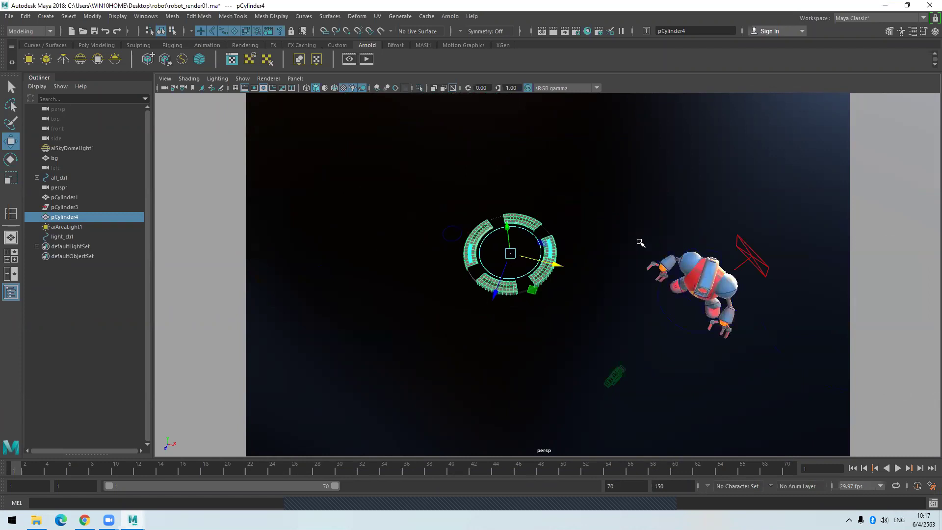
middle_click_drag(641, 242, 508, 266, "alt")
scroll(508, 265, "up", 5)
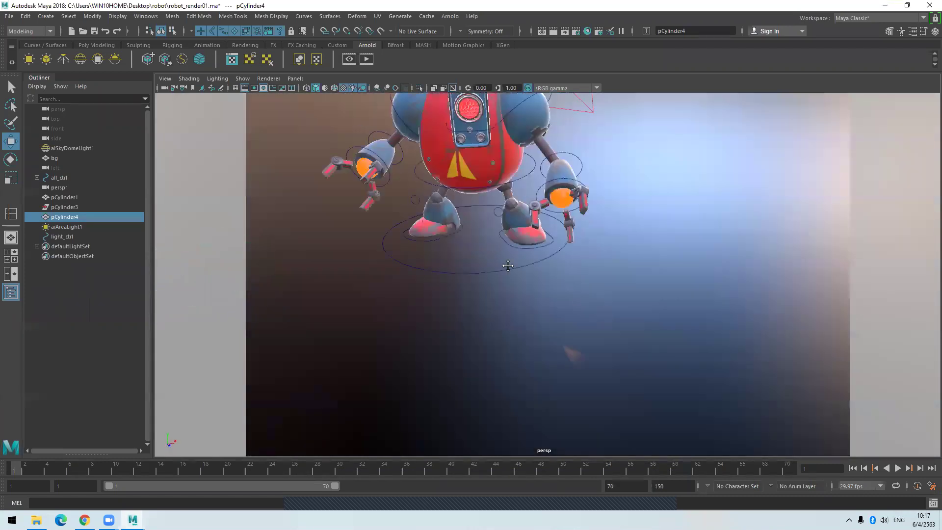
left_click_drag(508, 266, 545, 280, "alt")
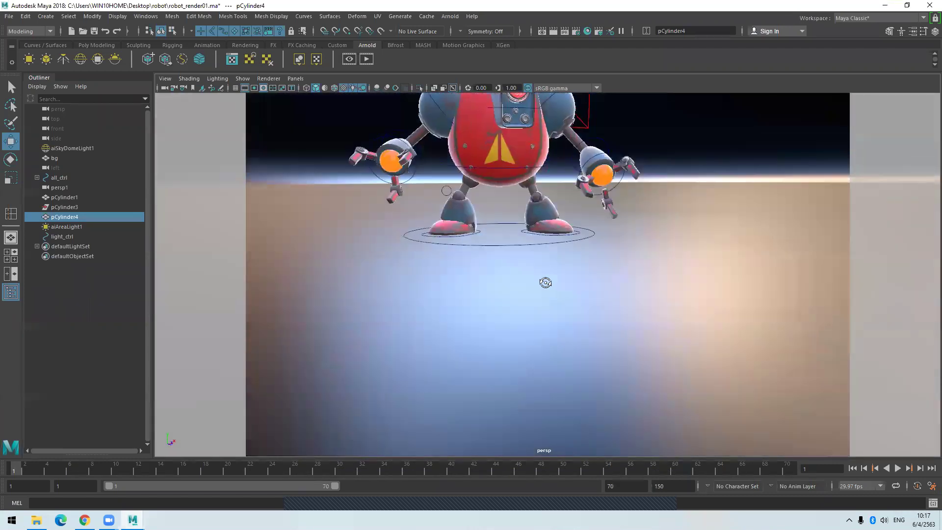
scroll(554, 271, "up", 3)
left_click(562, 270)
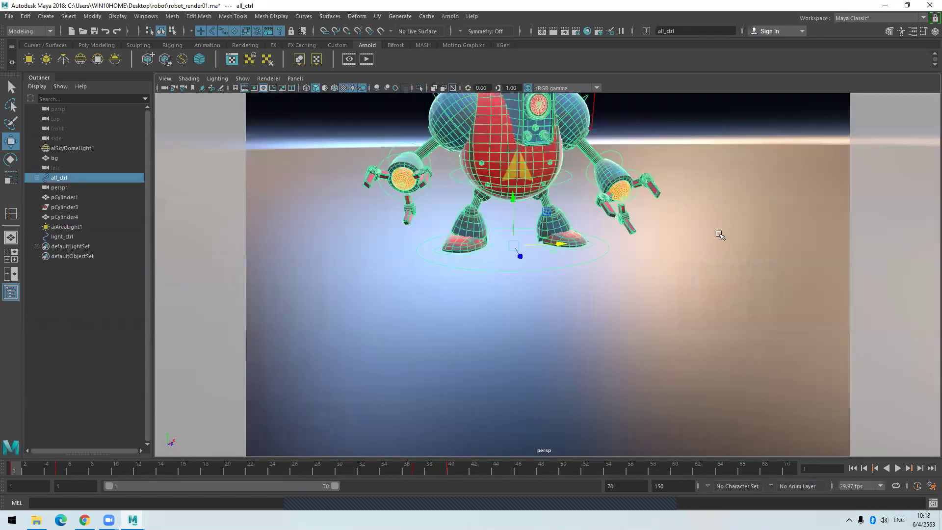
left_click_drag(726, 223, 678, 285, "alt")
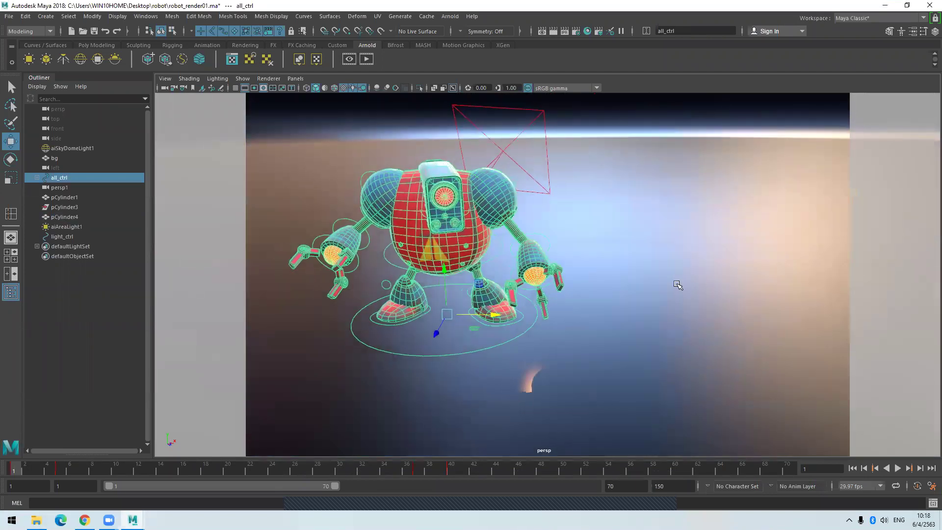
left_click(934, 31)
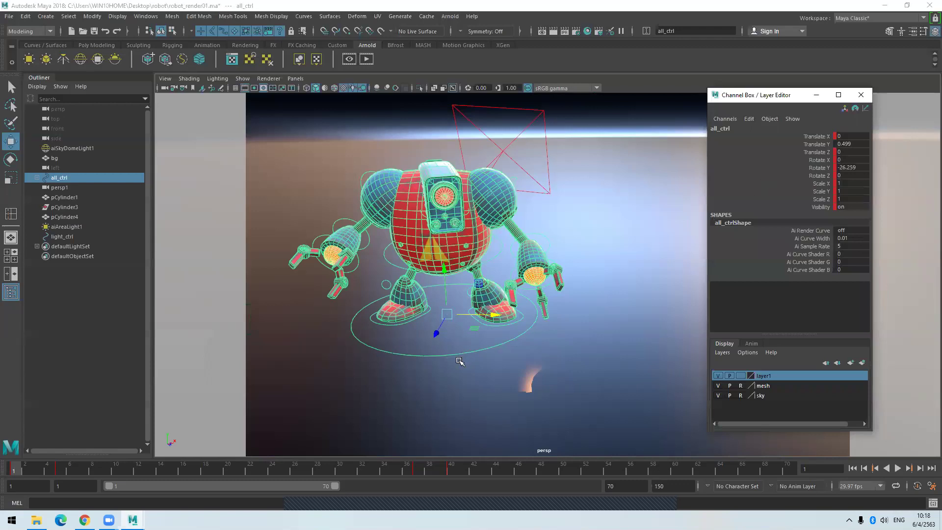
Set the Translate Y of all_ctrl to 0.
double_click(855, 143)
type("0")
key("Return")
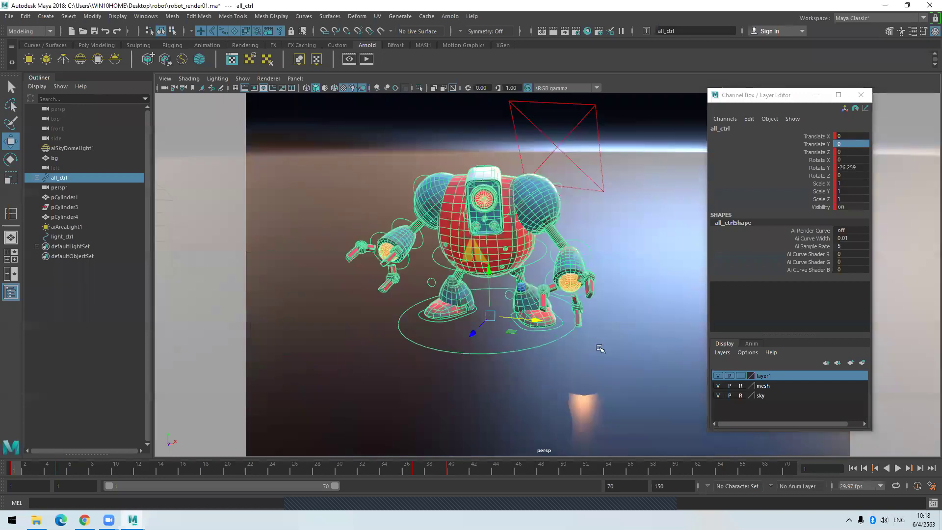
scroll(599, 348, "up", 3)
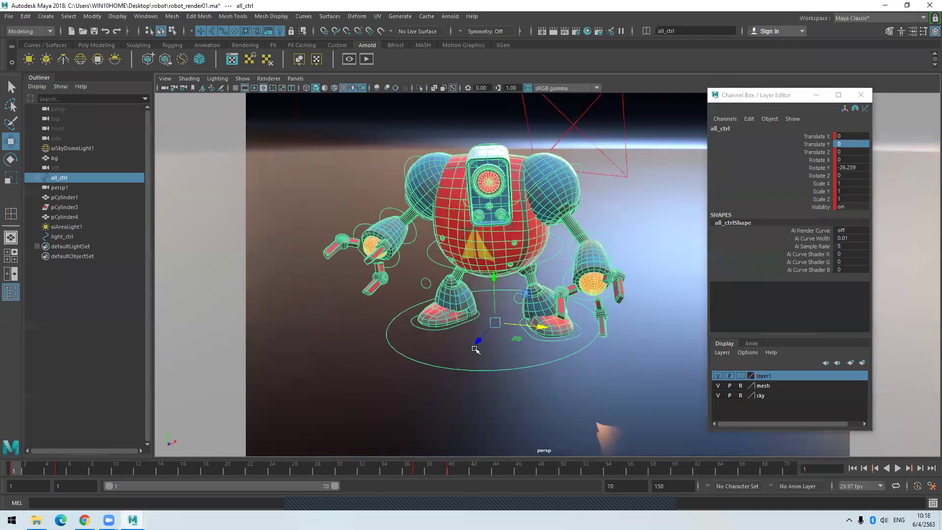
left_click_drag(496, 277, 493, 250)
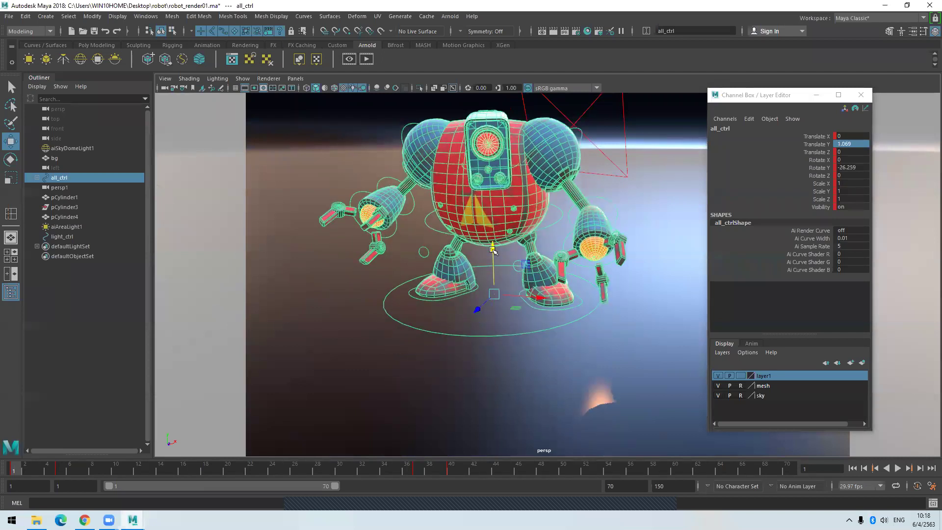
key("ctrl+z")
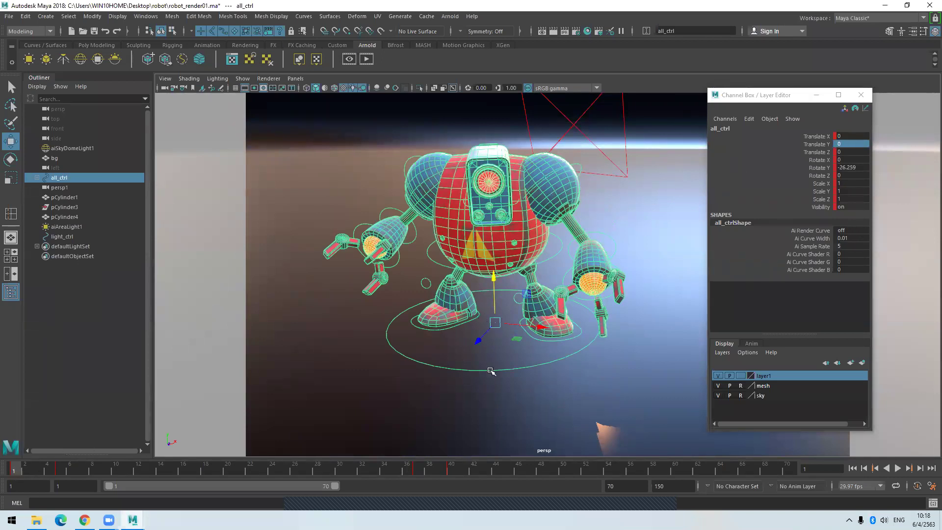
Break the animation connection on the Translate Y channel of all_ctrl.
left_click(805, 145)
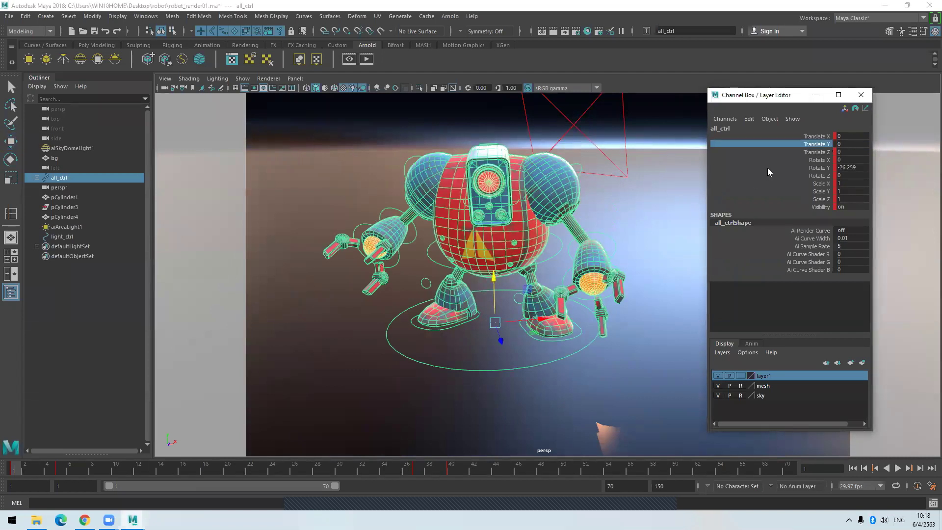
right_click(795, 143)
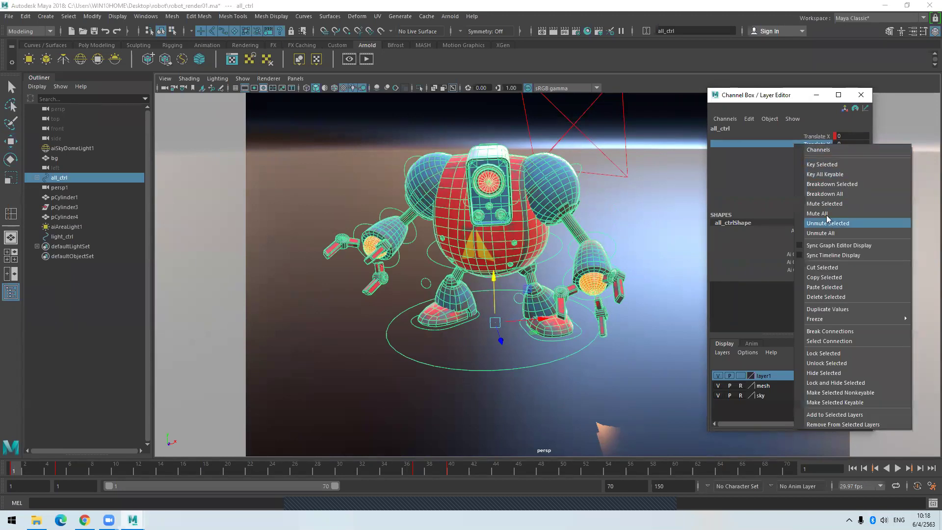
left_click(818, 336)
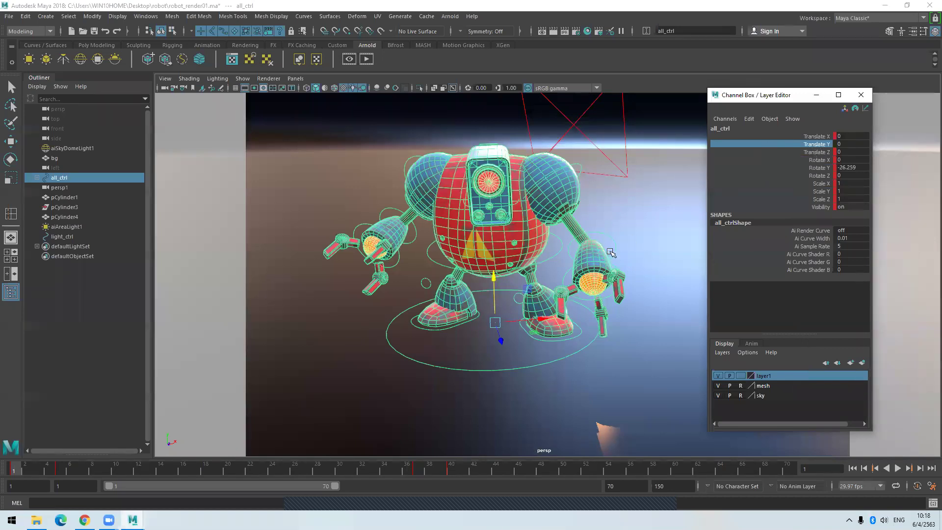
Move the robot control vertically to a Translate Y of about 0.53, scrubbing the timeline between adjustments.
left_click_drag(495, 277, 491, 196)
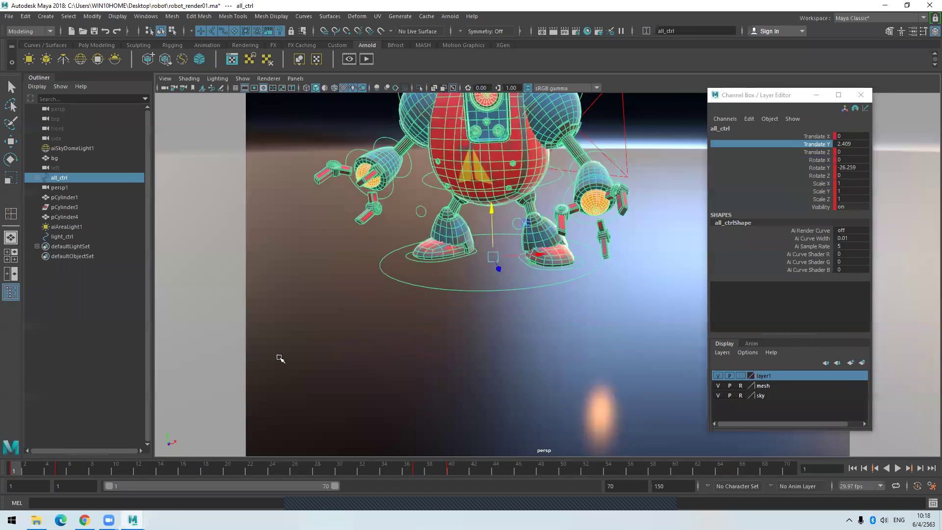
left_click_drag(32, 461, 573, 431)
left_click_drag(778, 465, 736, 487)
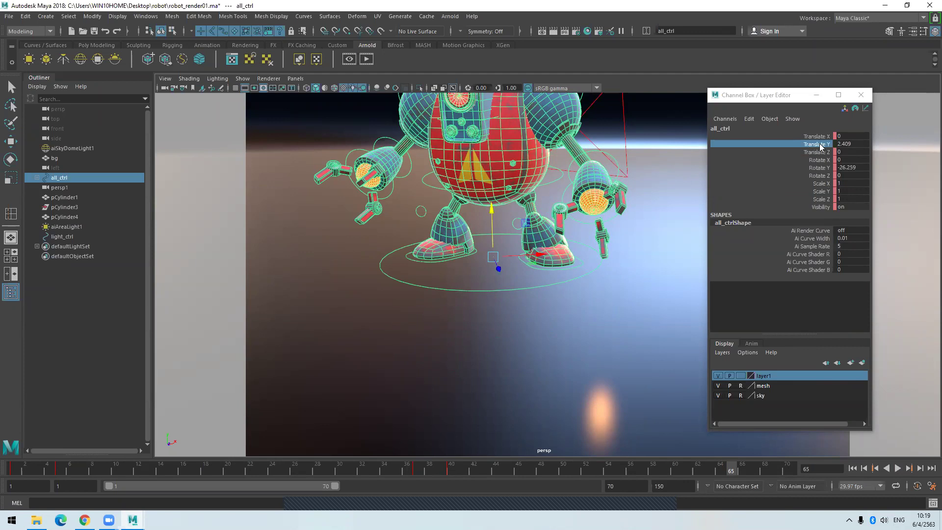
left_click_drag(491, 211, 489, 280)
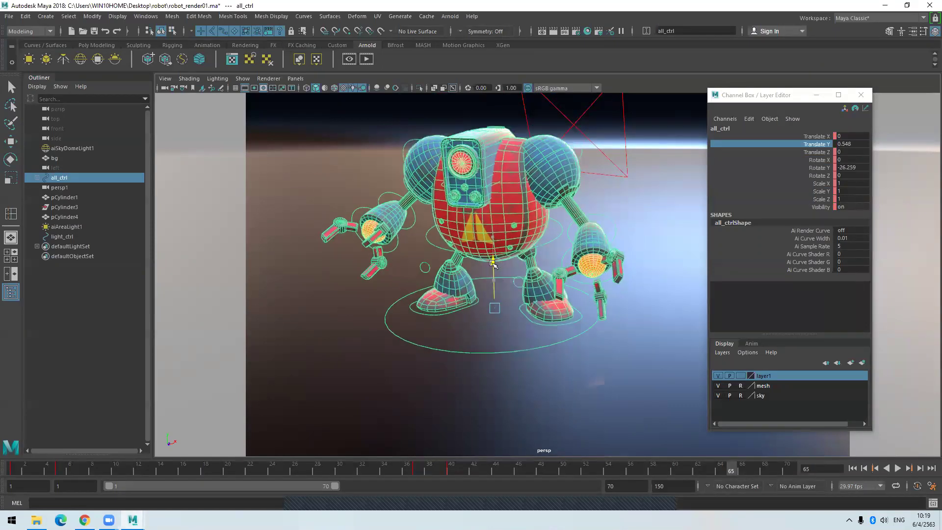
Scrub and play back the animation to check the robot's motion and height over the frame range.
left_click(786, 471)
left_click_drag(786, 470, 373, 471)
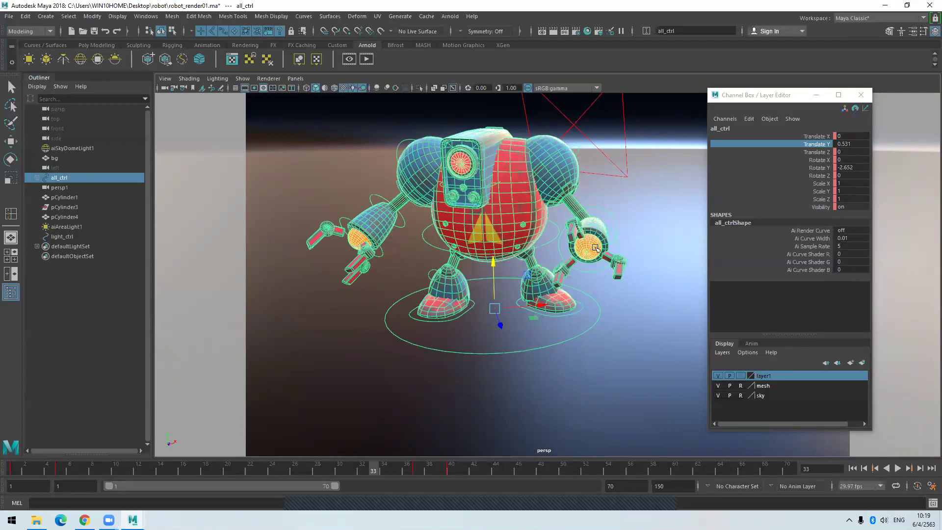
key("alt+v")
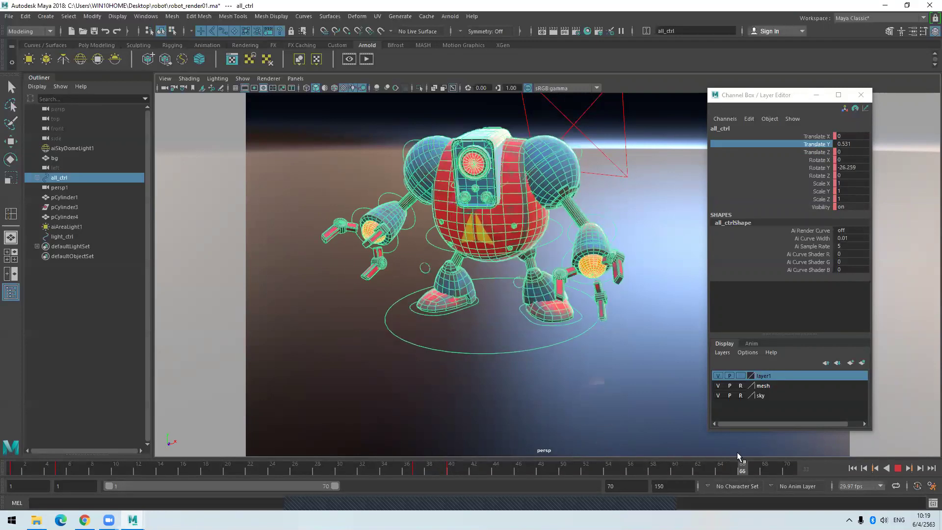
key("alt+v")
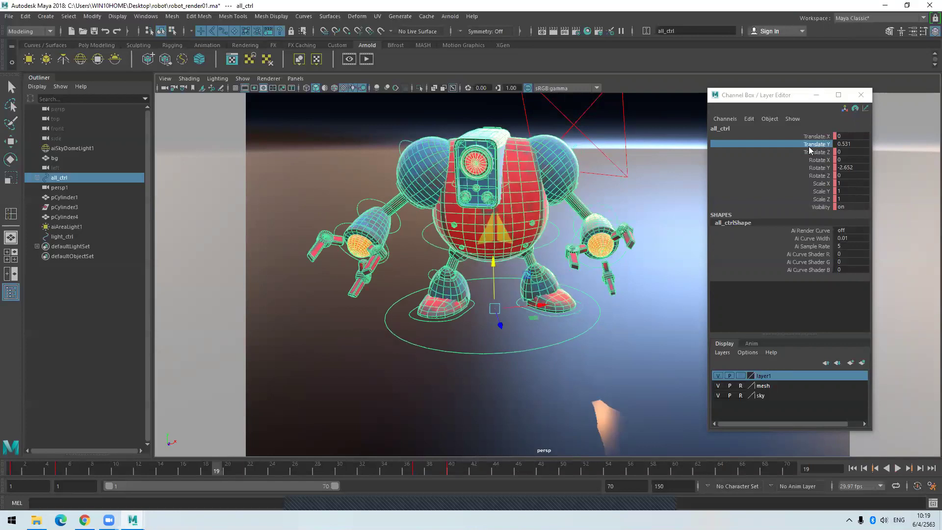
key("alt+v")
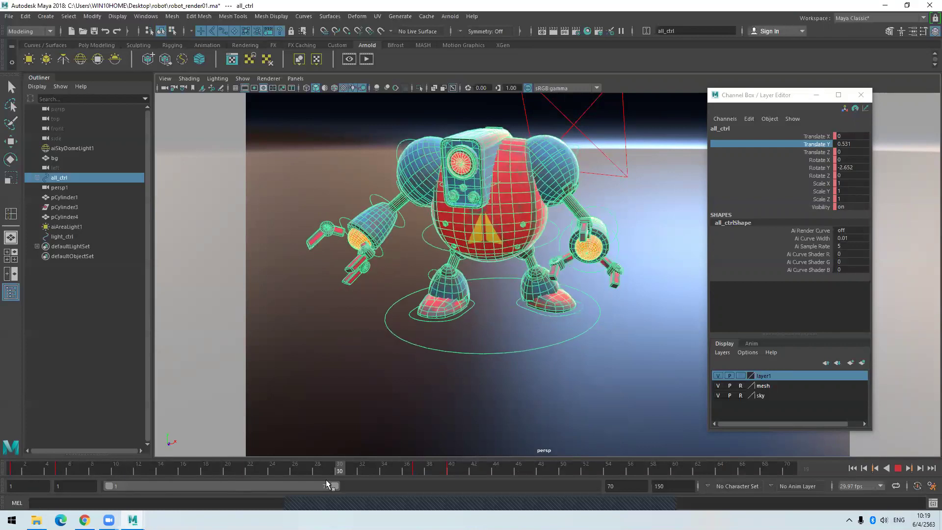
key("alt+v")
Move pCylinder1, pCylinder3 and pCylinder4 together along X so the round platform sits beneath the robot's feet.
mouse_move(604, 312)
left_mouse_down("alt")
mouse_move(599, 340)
mouse_move(623, 330)
mouse_move(614, 309)
left_mouse_up("alt")
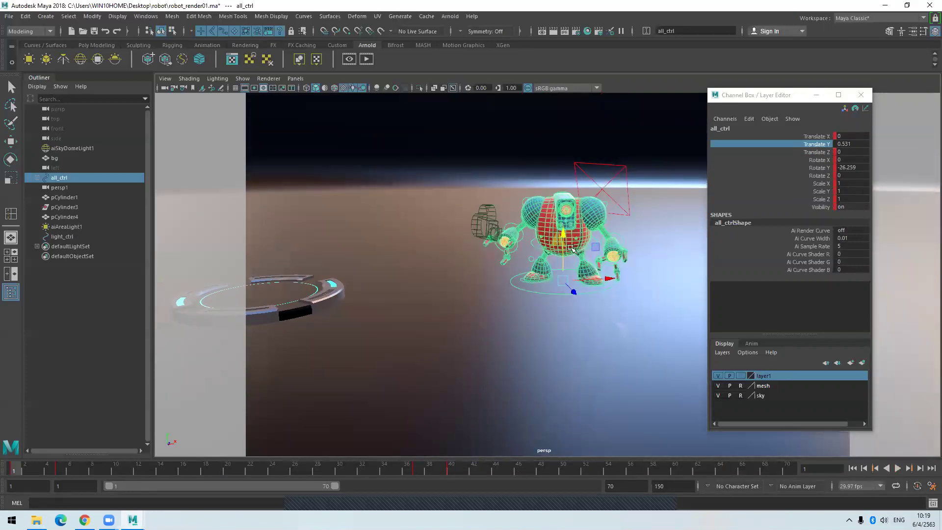
left_click(63, 196)
left_click(68, 216, "shift")
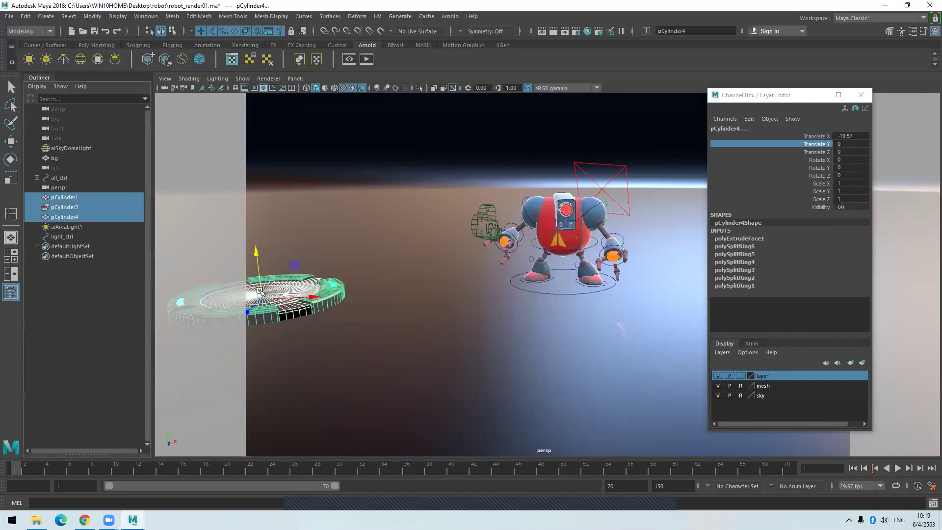
left_click_drag(310, 297, 616, 308)
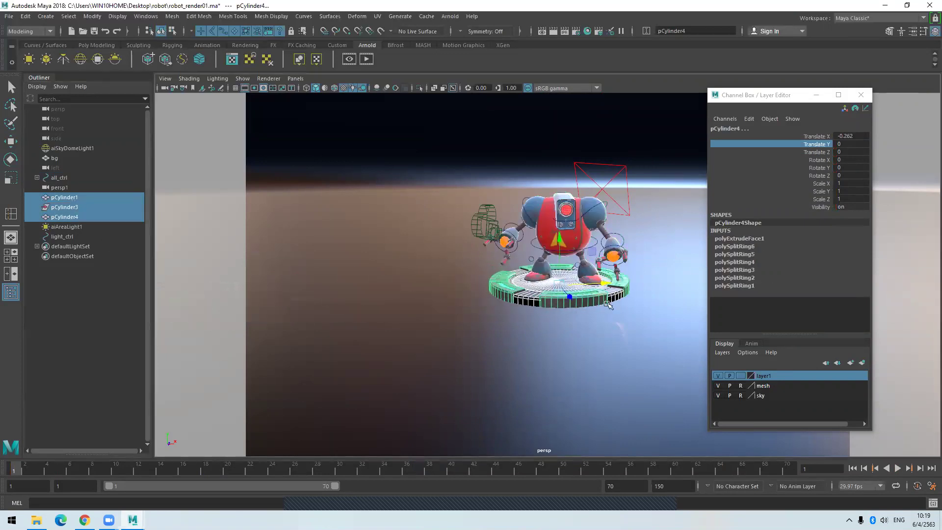
scroll(565, 322, "up", 5)
scroll(564, 323, "down", 5)
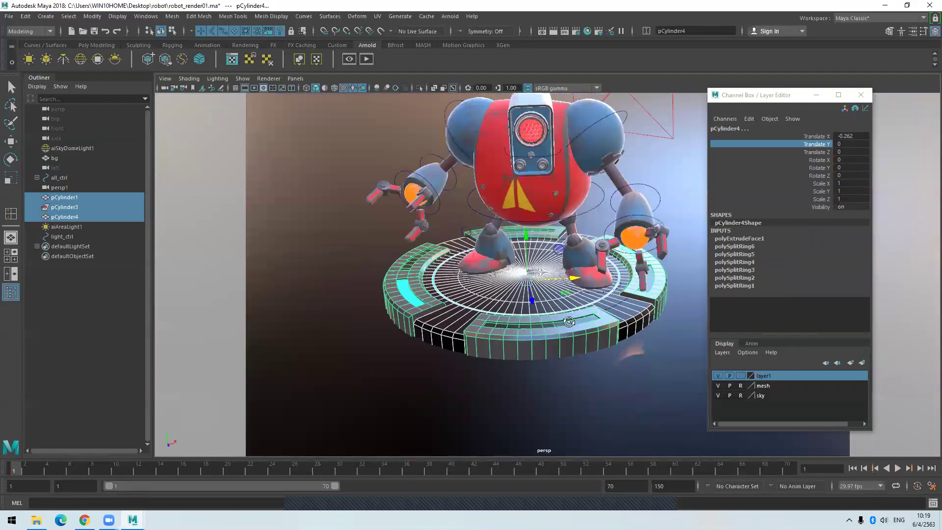
left_click_drag(570, 292, 573, 291)
left_click(303, 339)
left_click_drag(383, 332, 371, 319, "alt")
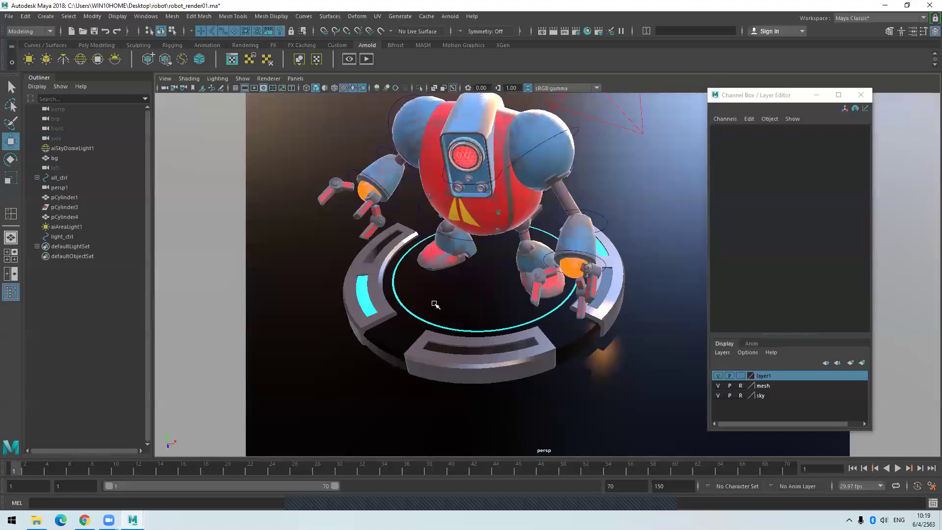
Open the Hypershade and reposition its window so the robot and platform stay in view.
left_click(588, 30)
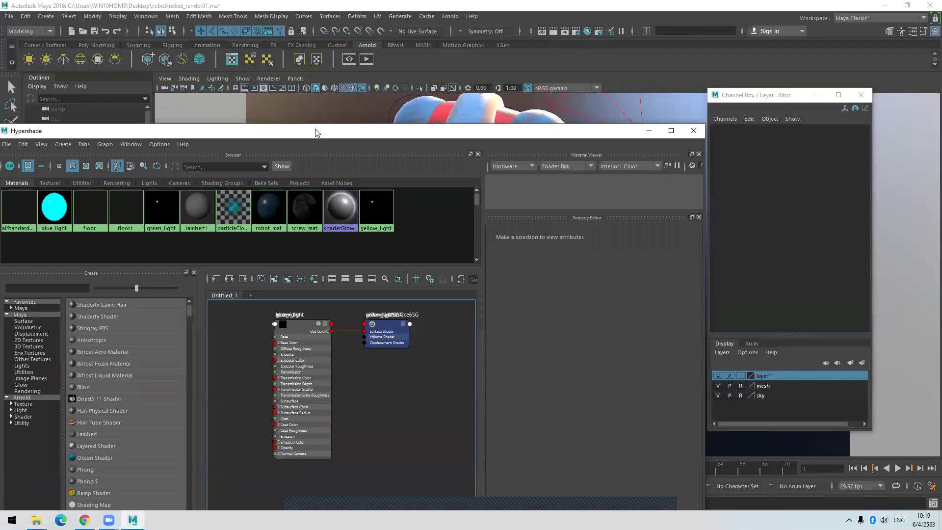
left_click_drag(317, 133, 417, 342)
scroll(460, 259, "down", 5)
scroll(460, 258, "up", 3)
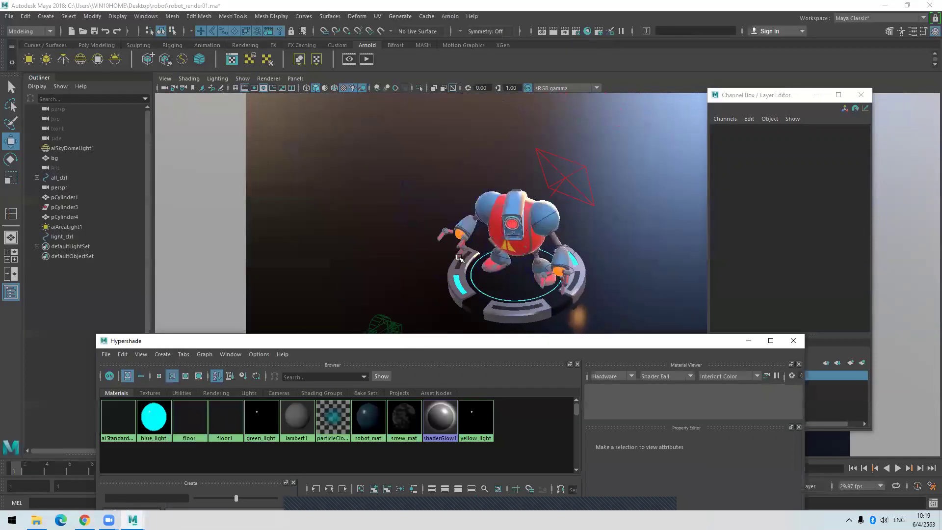
scroll(460, 259, "up", 2)
scroll(539, 255, "up", 2)
scroll(538, 254, "down", 4)
Break the connections on the Greenlight, Yellowlight and Bluelight channels of light_ctrl, then clear the selection.
left_click_drag(538, 254, 544, 208, "alt")
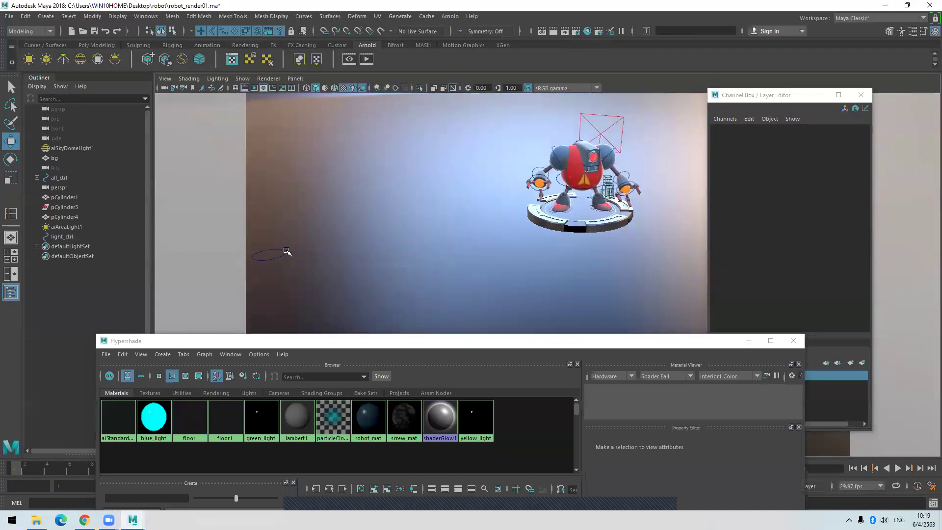
left_click(287, 251)
scroll(545, 216, "up", 4)
left_click_drag(530, 240, 506, 264, "alt")
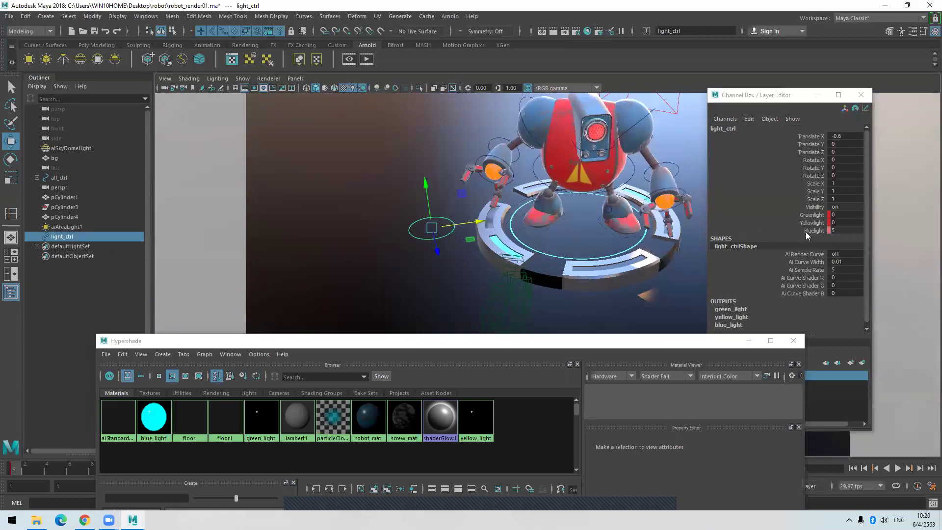
left_click_drag(807, 231, 809, 216)
right_click(809, 215)
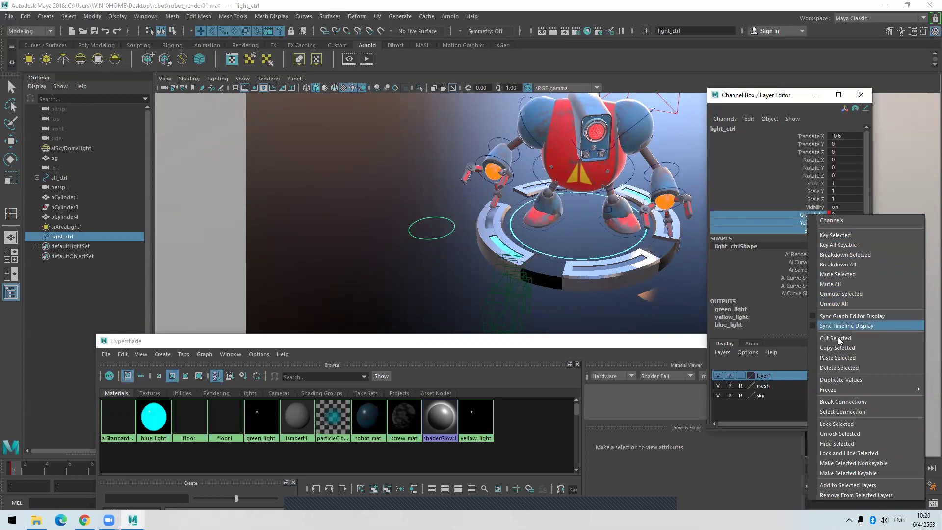
left_click(842, 401)
left_click(436, 213)
key("w")
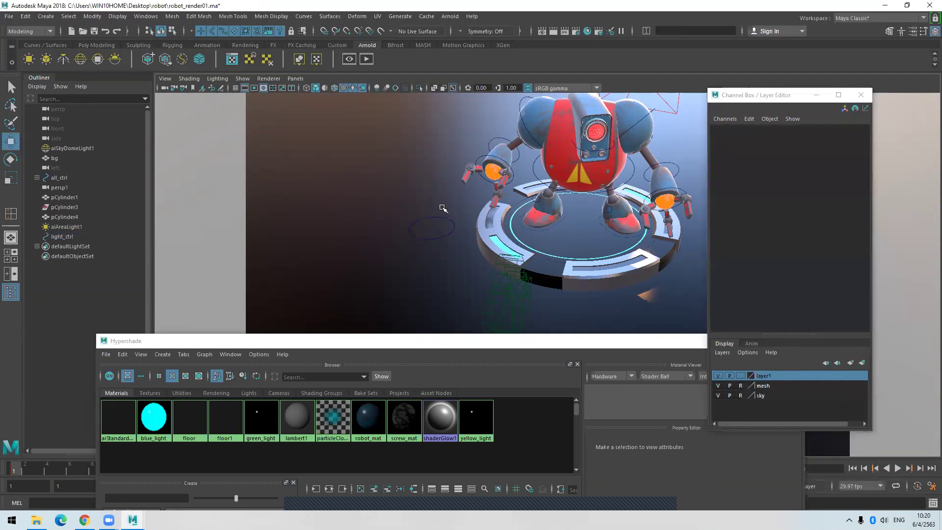
Bring the platform closer in the view and reposition the Hypershade so its create list, node graph and property editor are accessible.
scroll(432, 211, "up", 10)
scroll(440, 178, "down", 4)
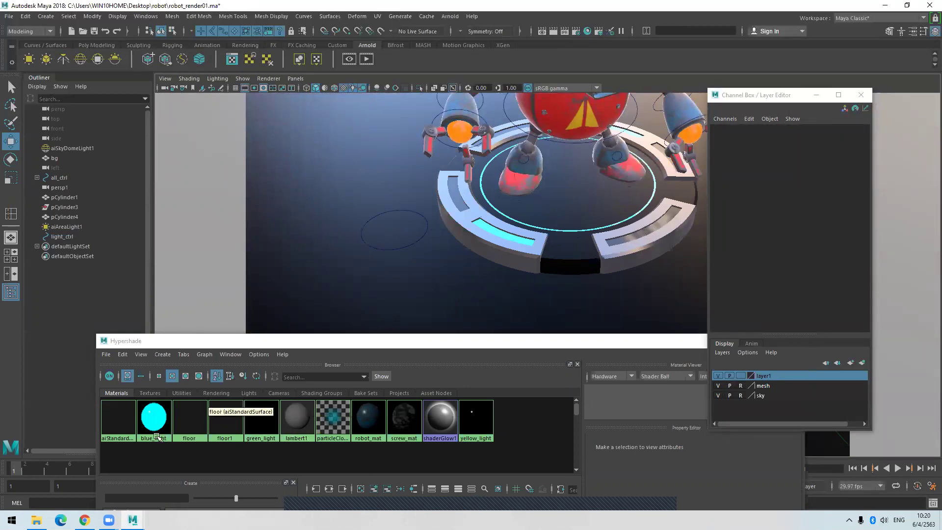
left_click(289, 348)
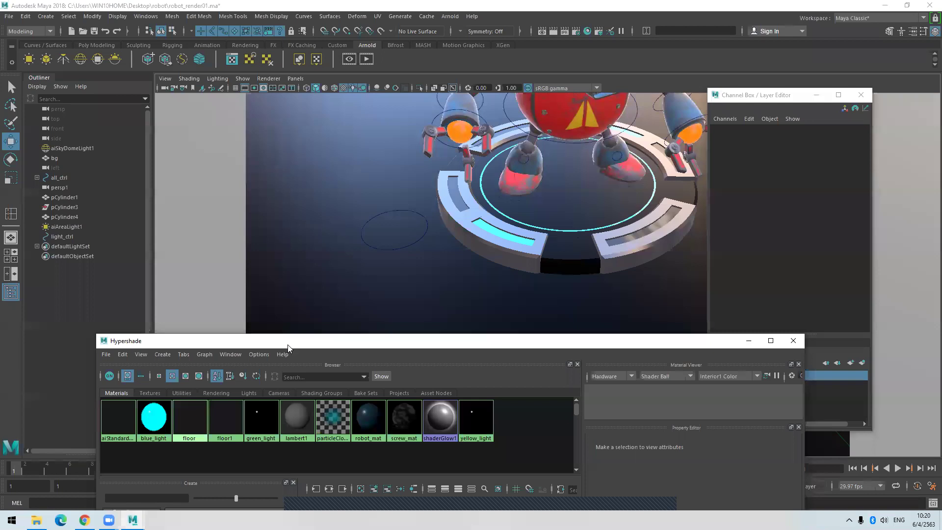
left_click_drag(288, 348, 347, 298)
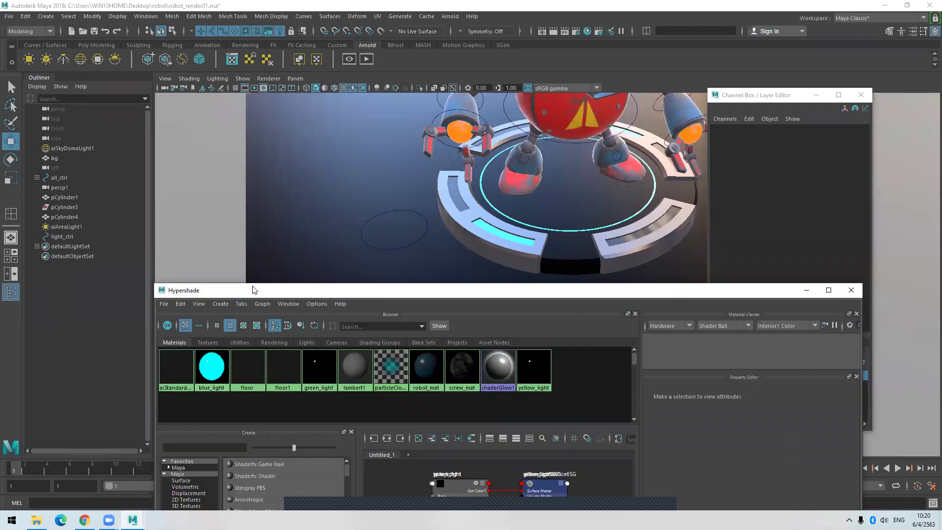
left_click_drag(254, 290, 234, 106)
left_click(399, 254)
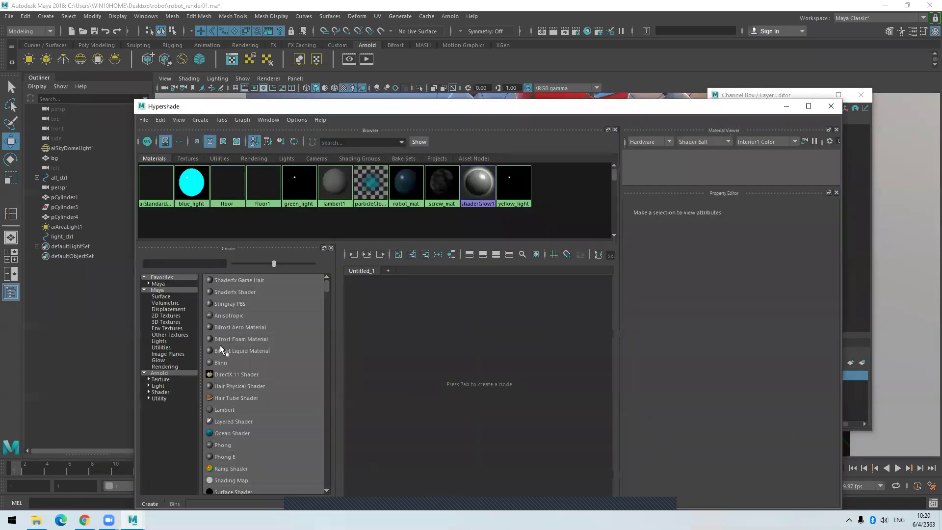
Create an Arnold aiStandardSurface material and move its node clear of the shading group in the graph.
left_click(165, 372)
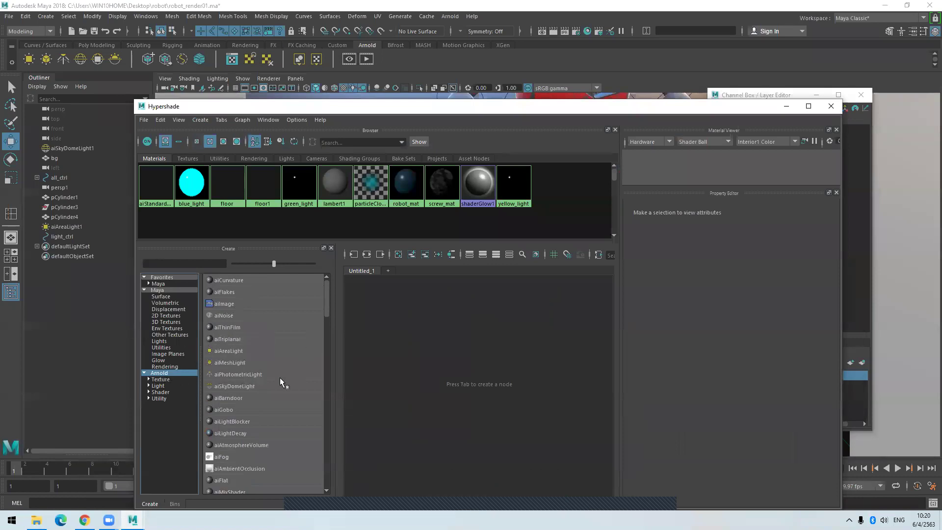
scroll(243, 430, "down", 3)
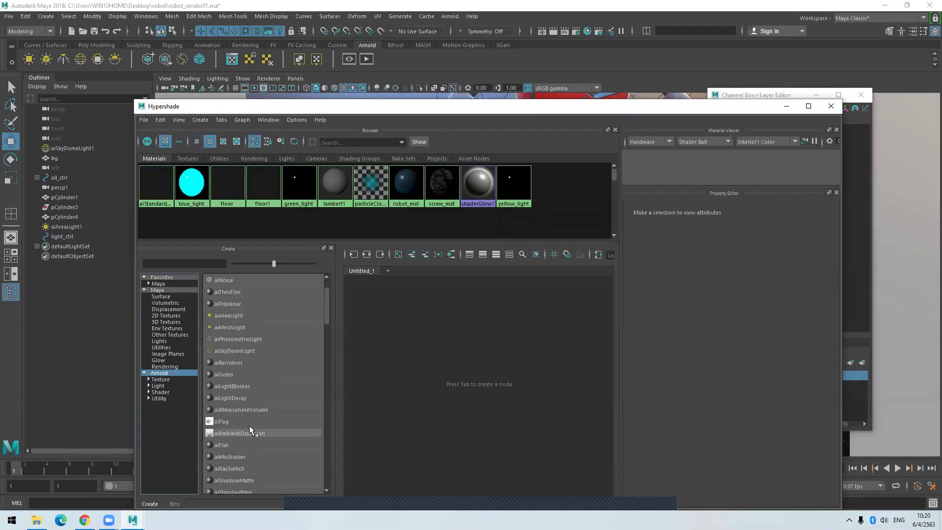
scroll(251, 423, "down", 3)
scroll(251, 424, "down", 9)
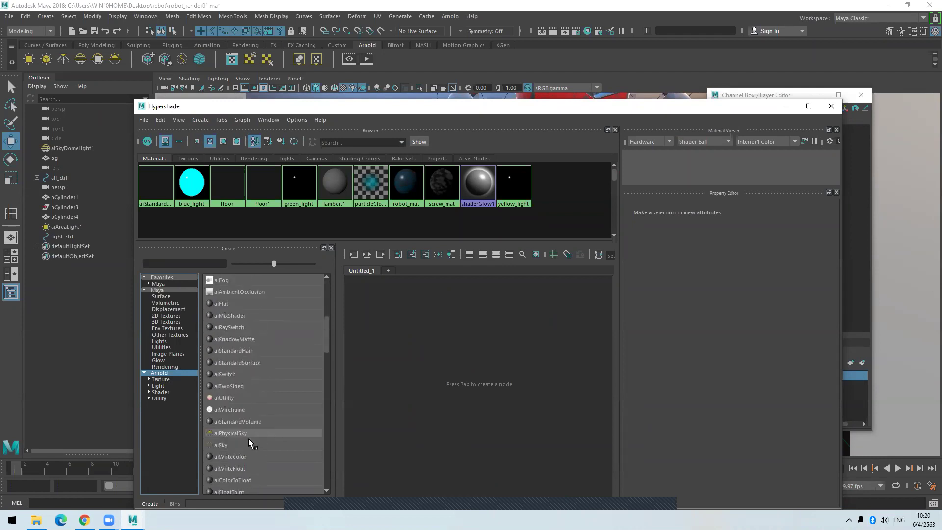
scroll(273, 446, "up", 6)
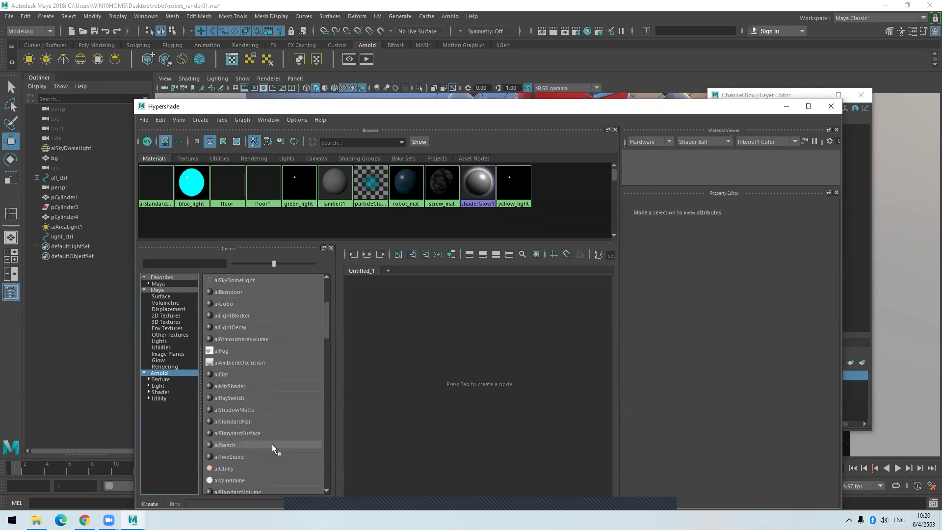
scroll(272, 444, "up", 9)
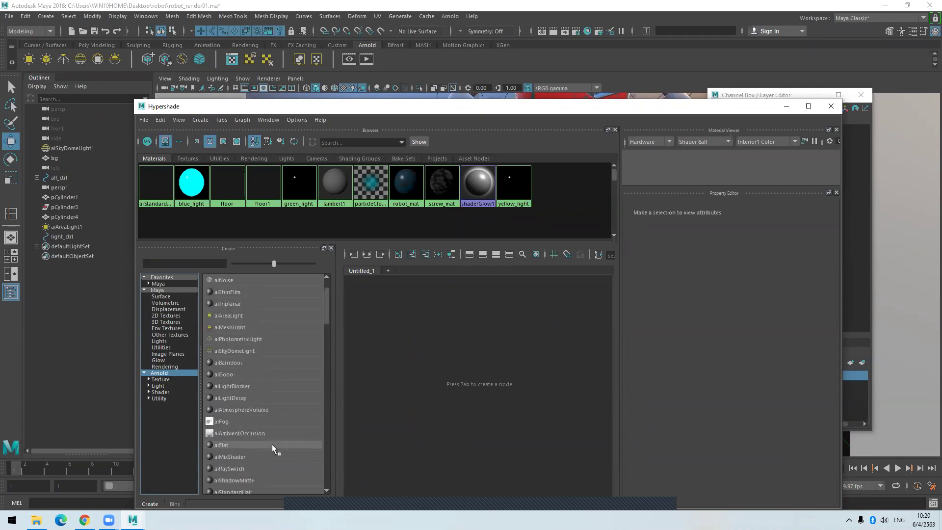
scroll(271, 444, "down", 6)
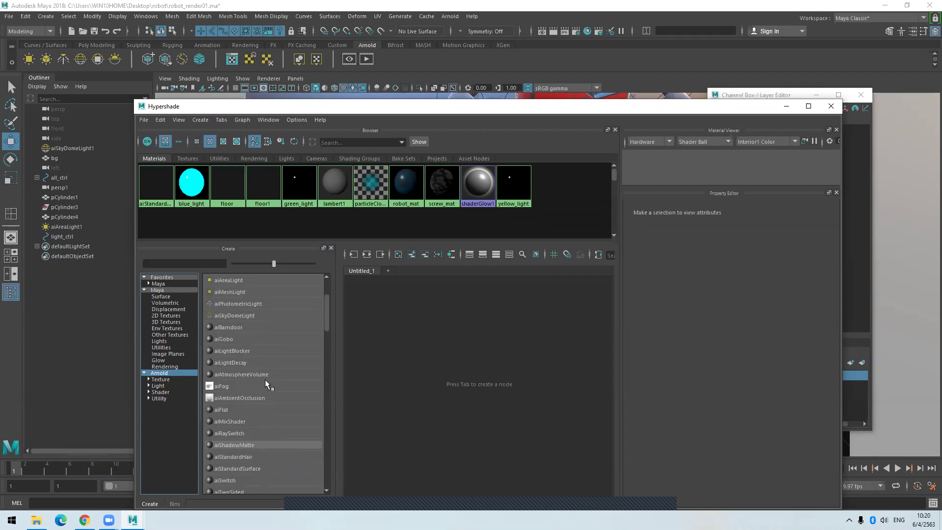
scroll(265, 383, "down", 3)
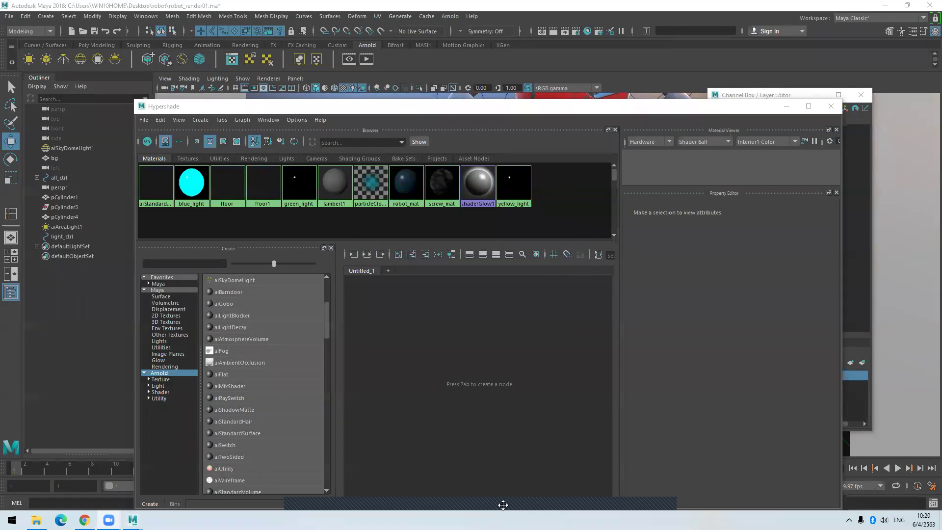
left_click(230, 432)
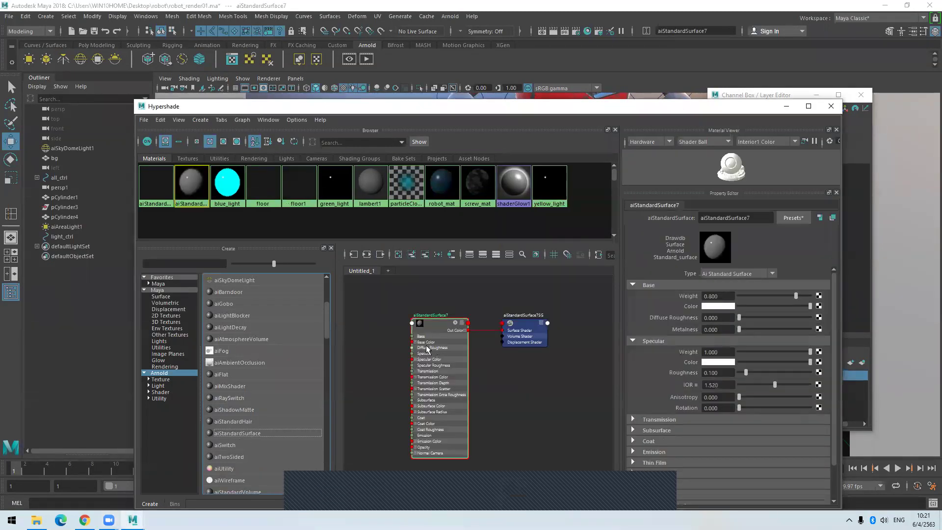
left_click_drag(460, 380, 441, 362)
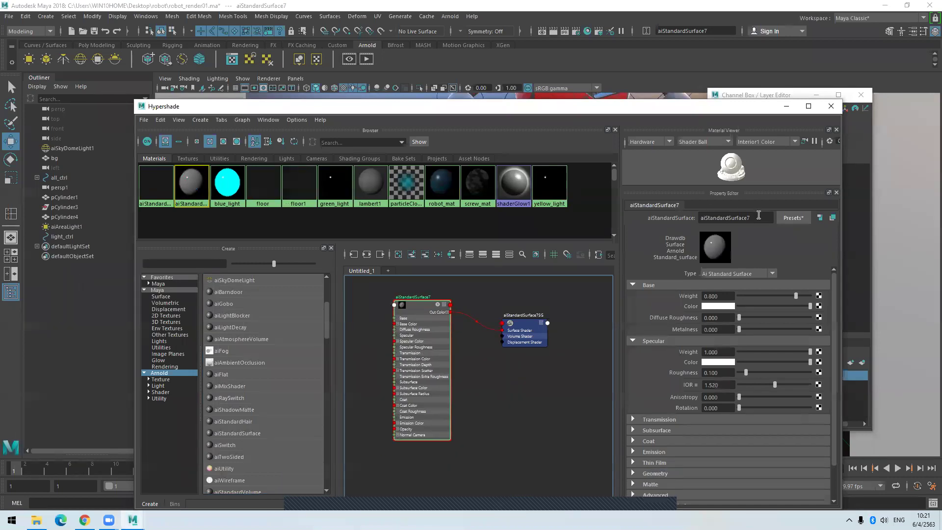
Rename the new aiStandardSurface material orange and set its base color to black.
double_click(758, 214)
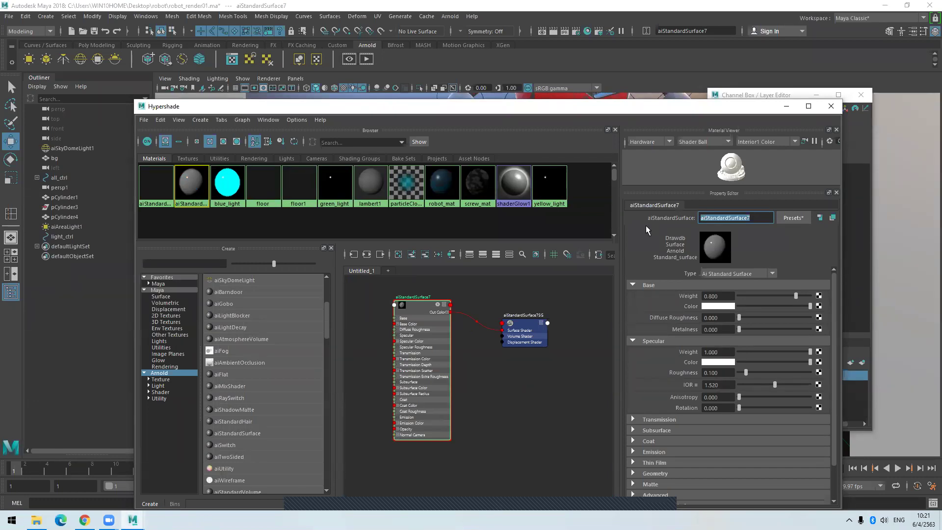
type("orange")
key("Return")
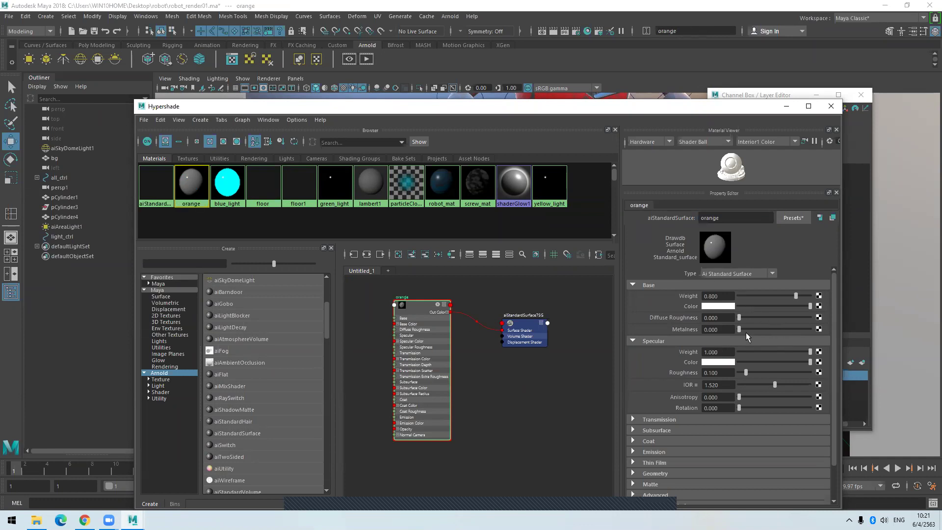
left_click_drag(811, 308, 740, 308)
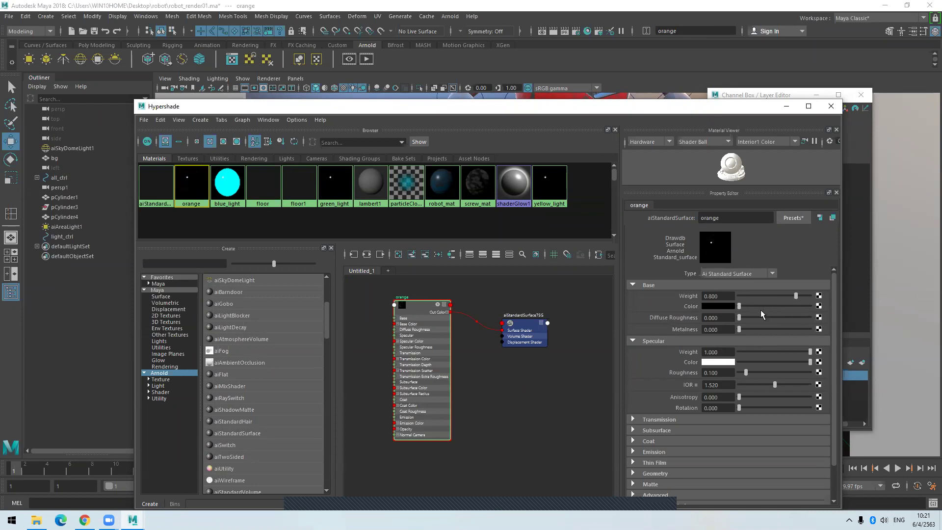
Set the orange material's emission weight to 1.000 and its emission color to a bright orange.
scroll(786, 334, "down", 2)
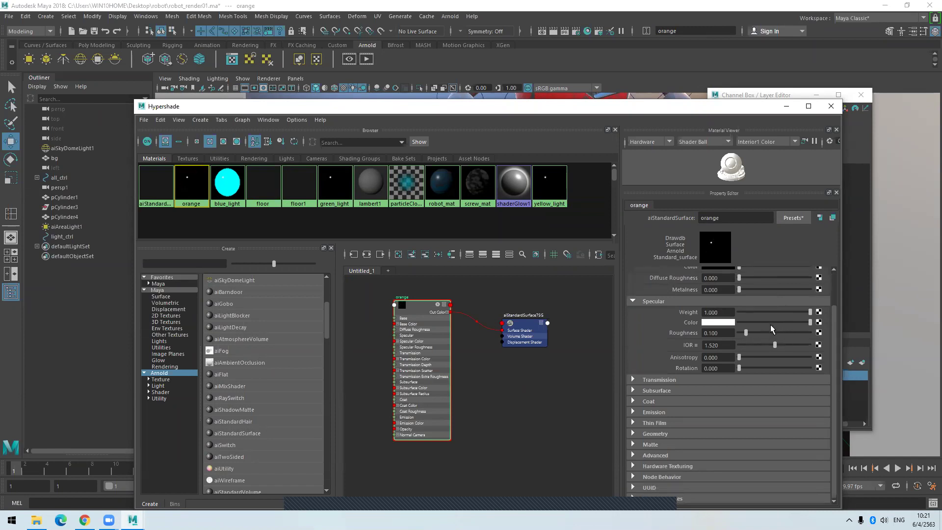
left_click(657, 414)
left_click_drag(743, 423, 810, 425)
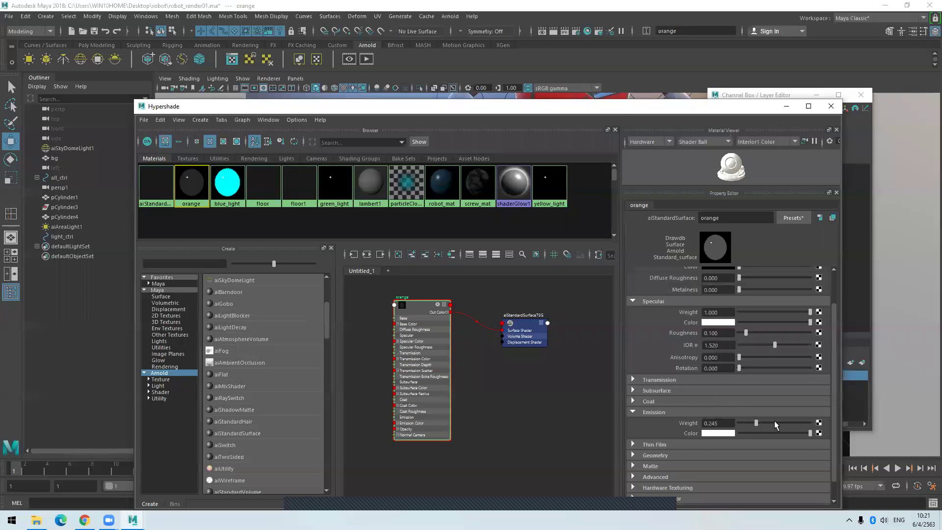
left_click(720, 435)
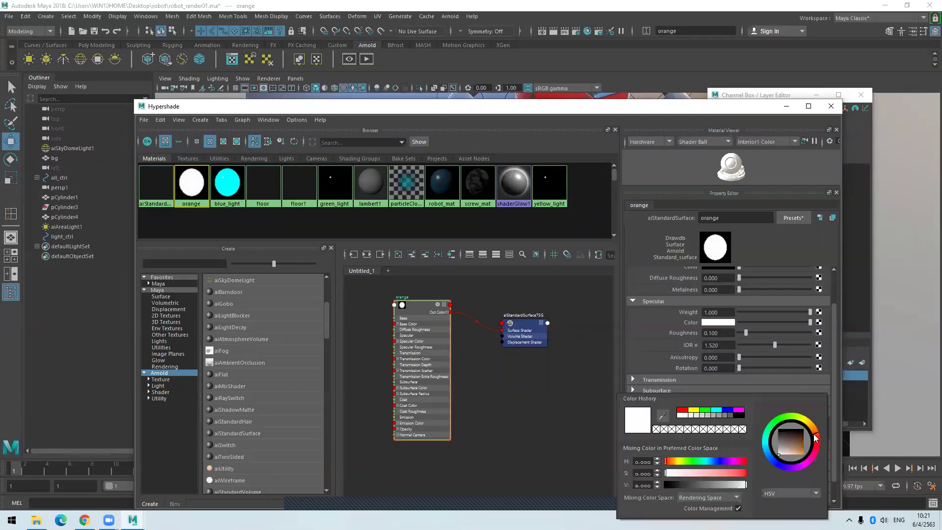
left_click_drag(791, 456, 817, 444)
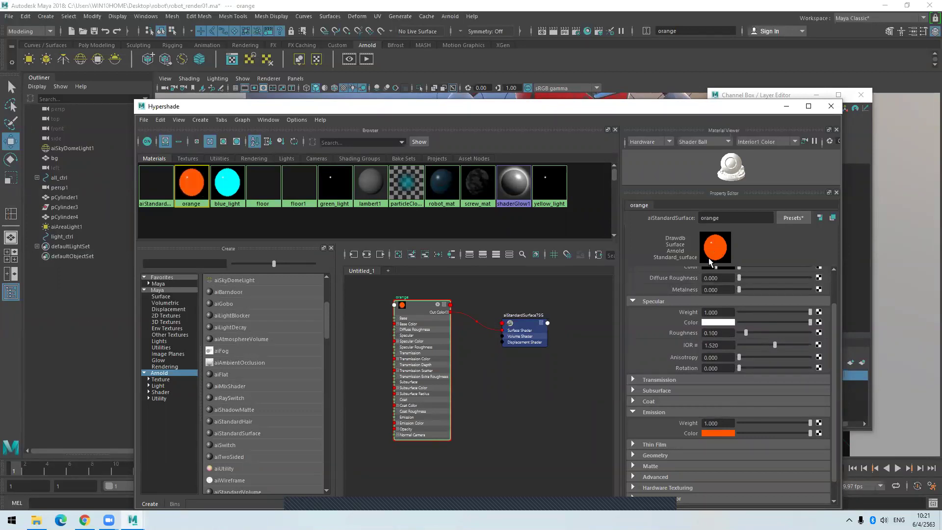
scroll(772, 390, "up", 2)
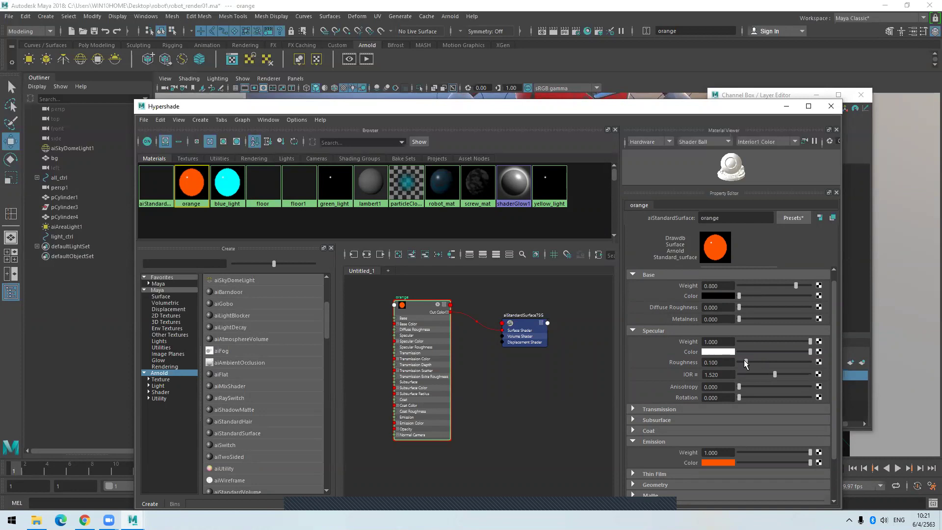
left_click_drag(460, 110, 467, 93)
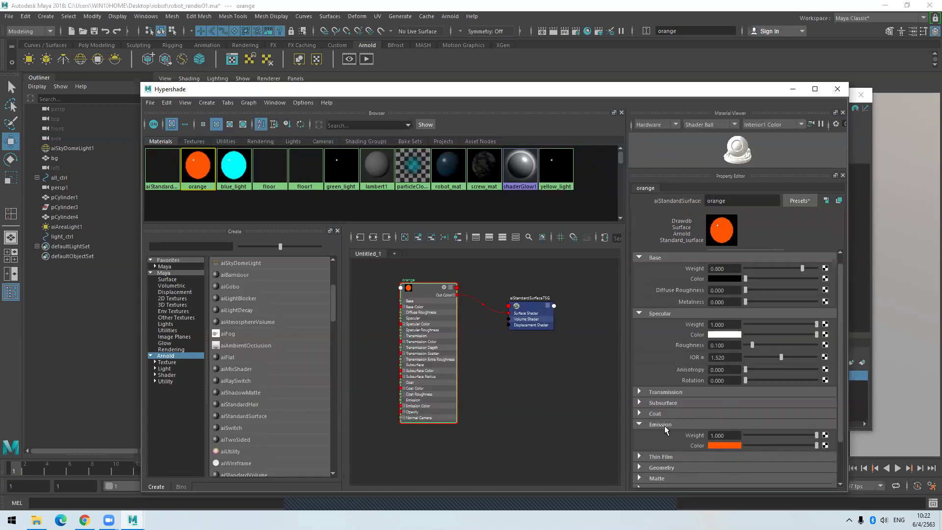
mouse_move(817, 435)
left_mouse_down()
mouse_move(744, 434)
mouse_move(829, 434)
left_mouse_up()
Examine the unlit slot on pCylinder4 and the emission settings of the green_light material.
left_click_drag(459, 100, 502, 421)
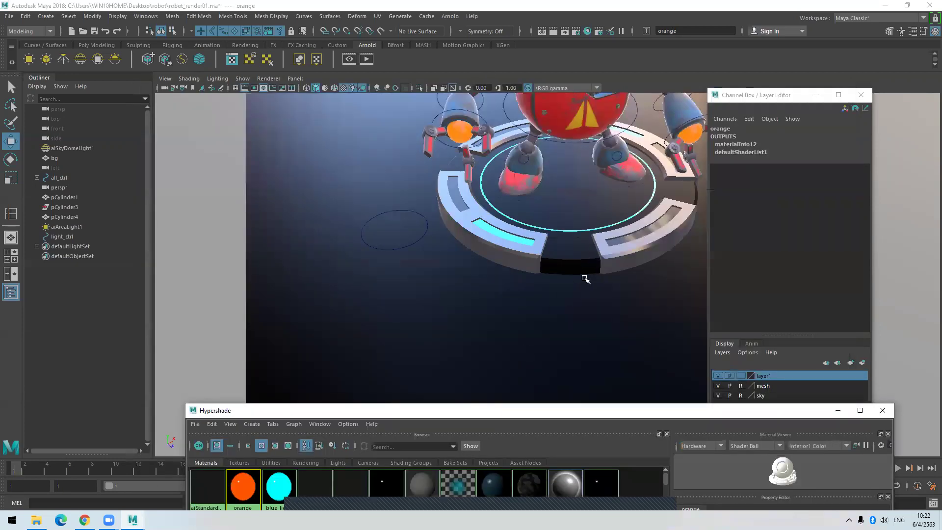
scroll(583, 276, "up", 4)
left_click_drag(589, 293, 499, 293, "alt")
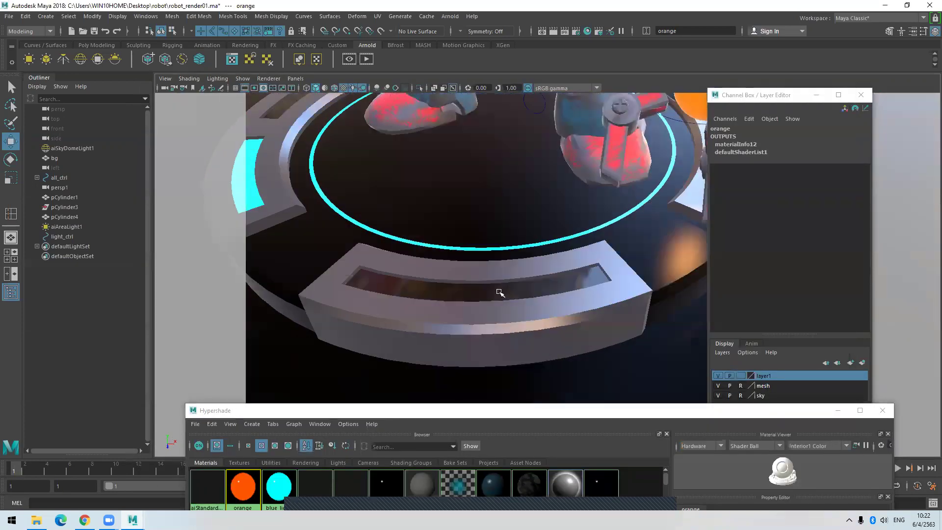
left_click(441, 290)
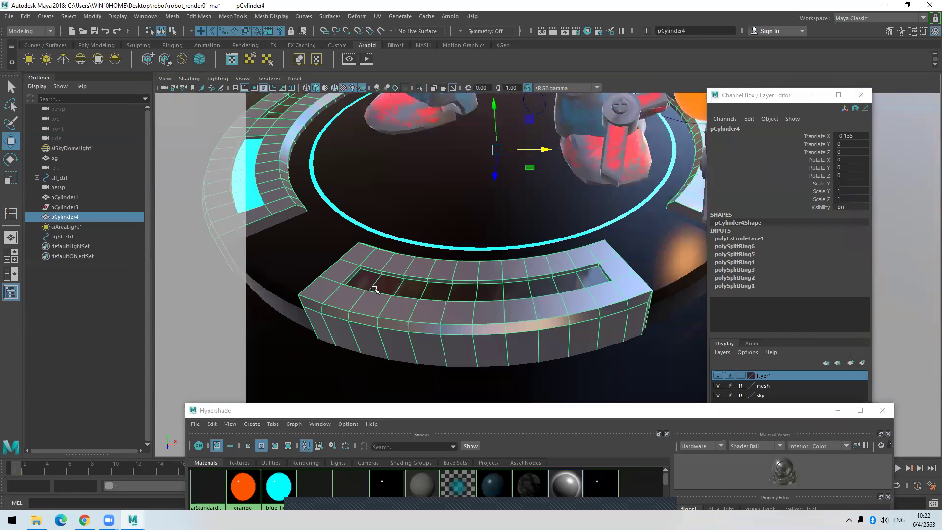
left_click(447, 416)
left_click(344, 411)
left_click_drag(448, 416, 402, 209)
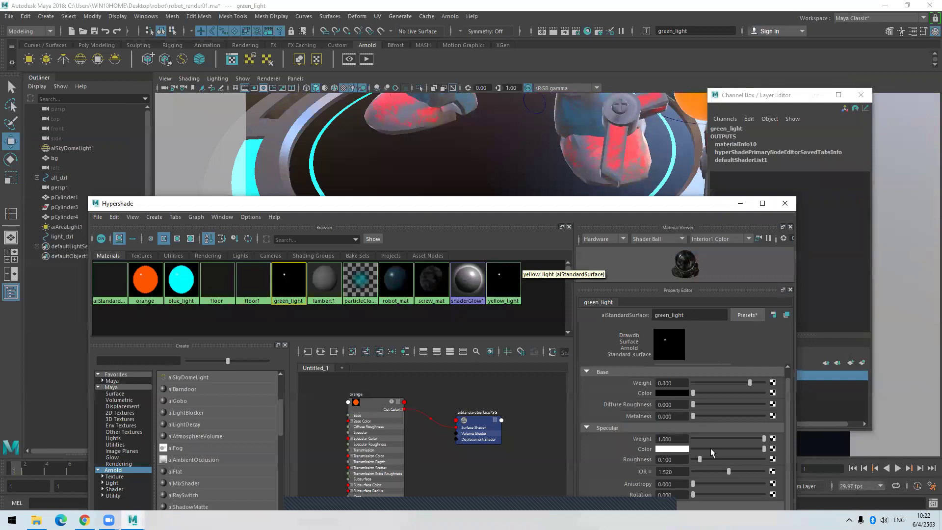
scroll(729, 449, "down", 2)
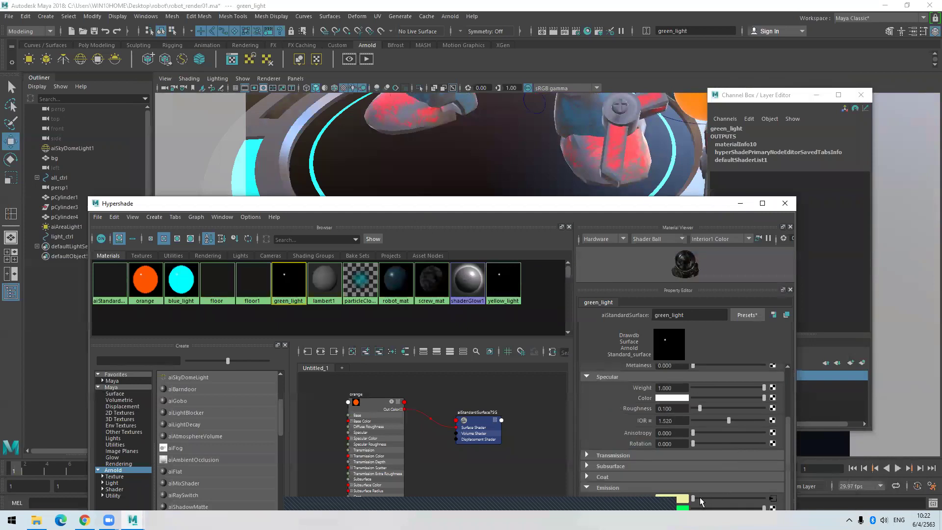
Delete the light_ctrl curve beside the platform so it no longer drives the light materials.
left_click_drag(558, 204, 600, 369)
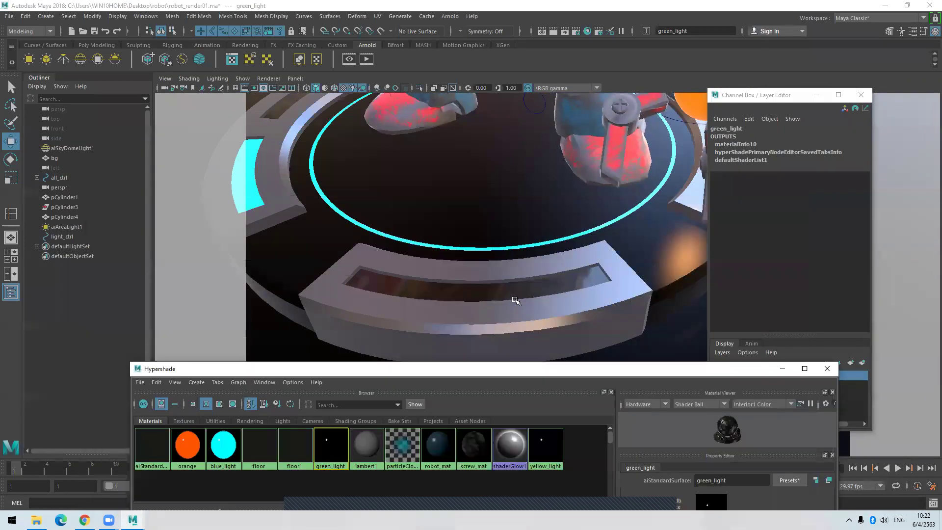
scroll(511, 299, "down", 5)
scroll(375, 204, "up", 3)
left_click(511, 175)
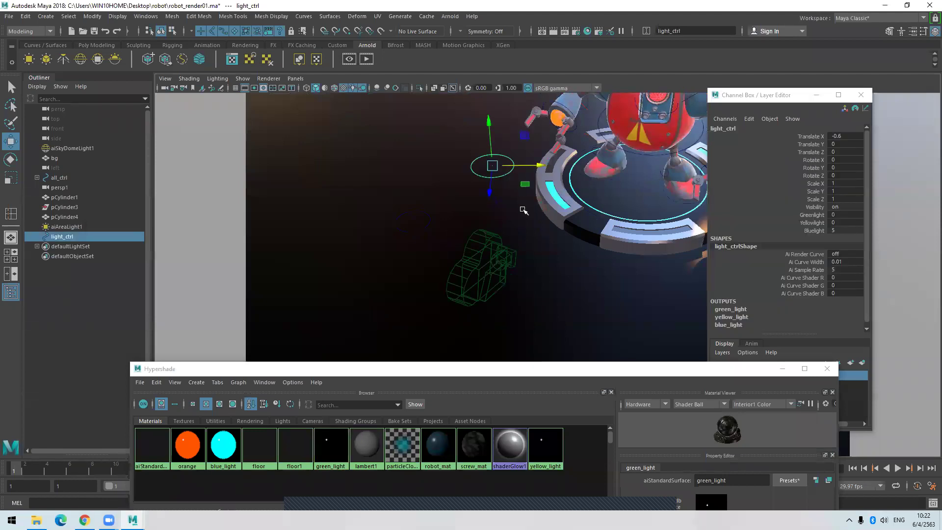
key("Delete")
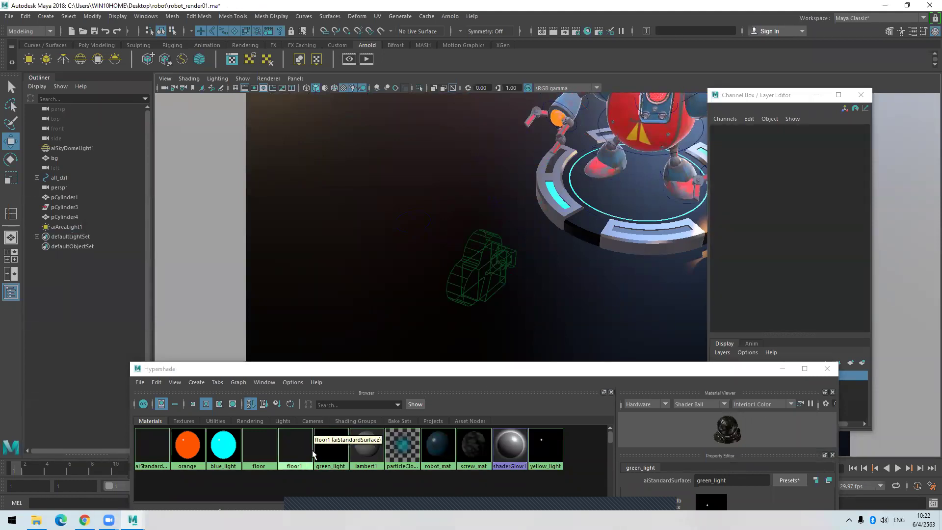
Set the emission weight of the green_light and yellow_light materials to 1.000.
left_click(331, 444)
left_click_drag(513, 368, 439, 170)
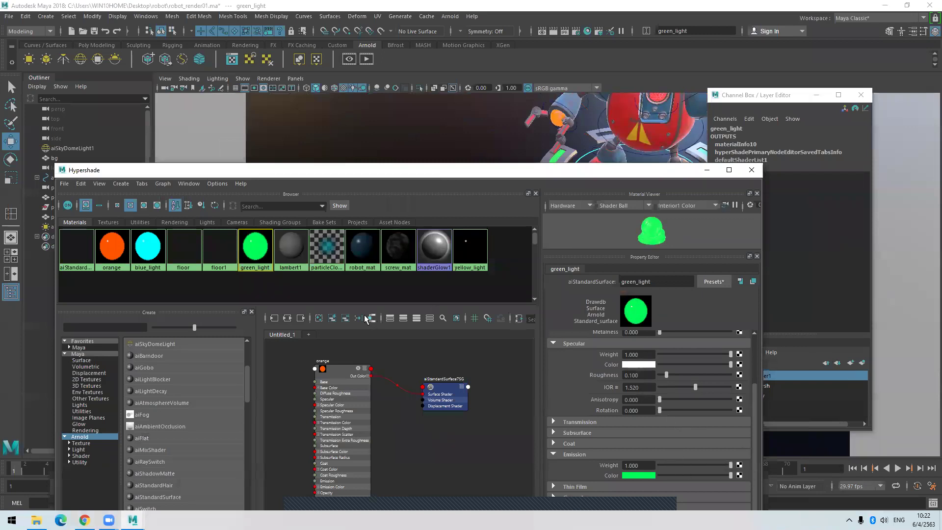
left_click(471, 245)
left_click_drag(670, 465, 734, 465)
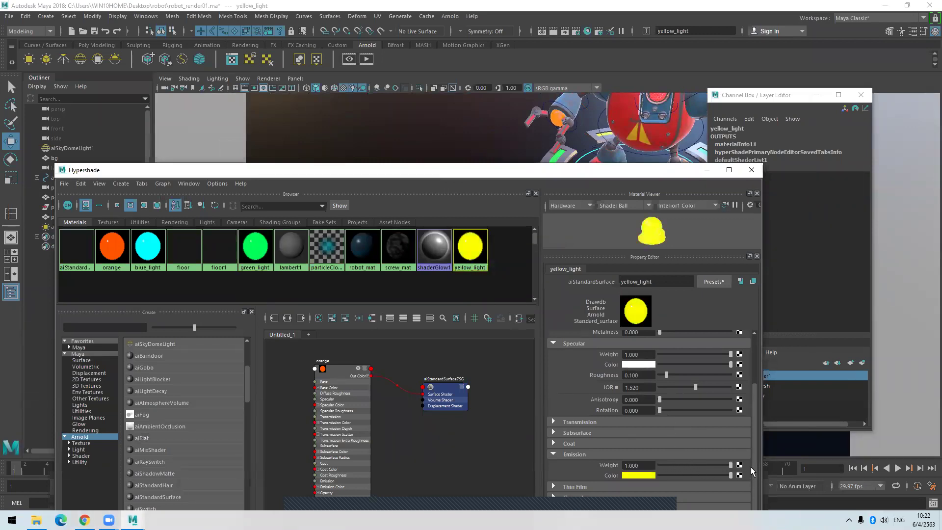
Frame the platform's light slots, close the Hypershade and render the view in the Arnold RenderView.
left_click_drag(456, 187, 537, 367)
left_click_drag(472, 231, 486, 250, "alt")
right_click_drag(486, 250, 481, 297, "alt")
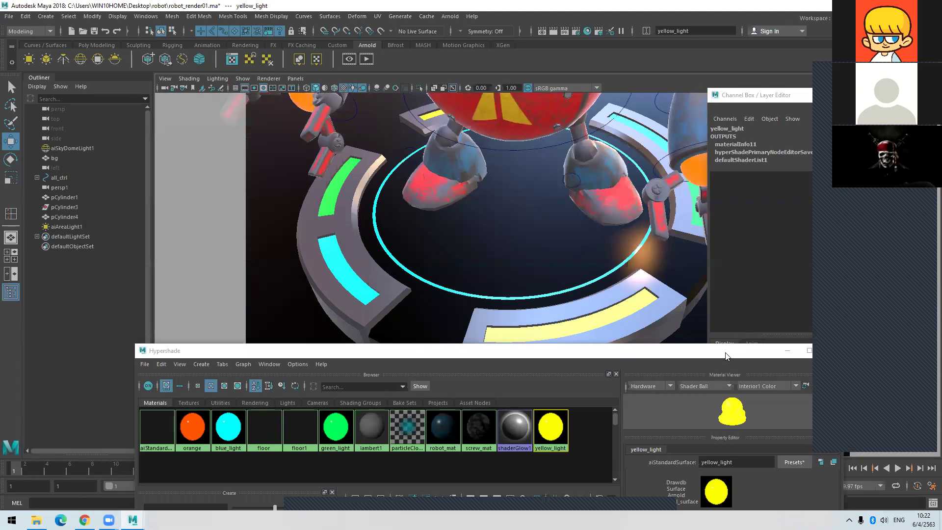
left_click_drag(726, 354, 543, 358)
left_click(650, 361)
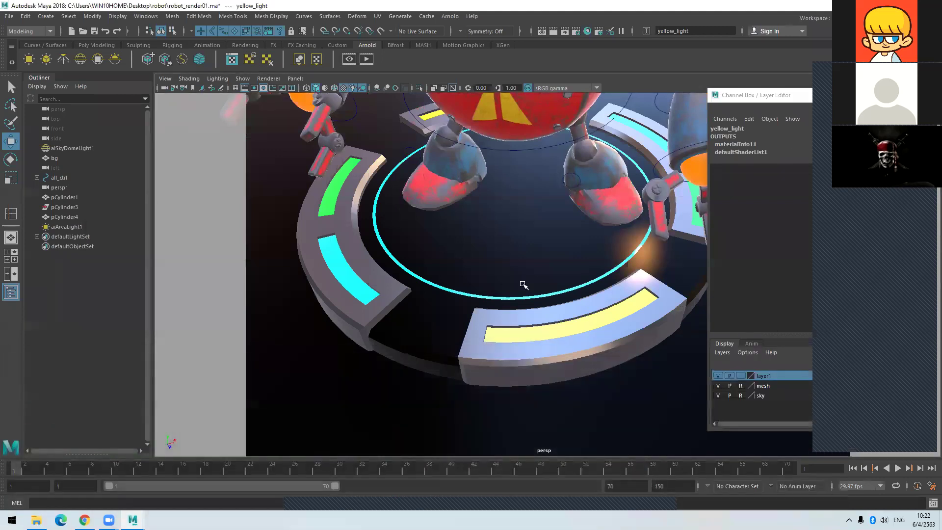
left_click(367, 59)
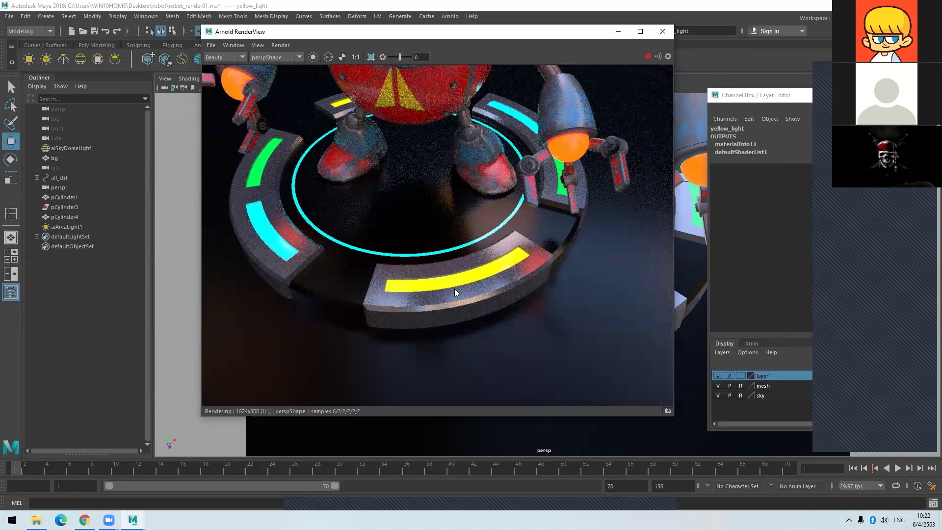
Close the Arnold RenderView and delete the persp1 camera below the platform.
left_click(809, 139)
left_click(662, 31)
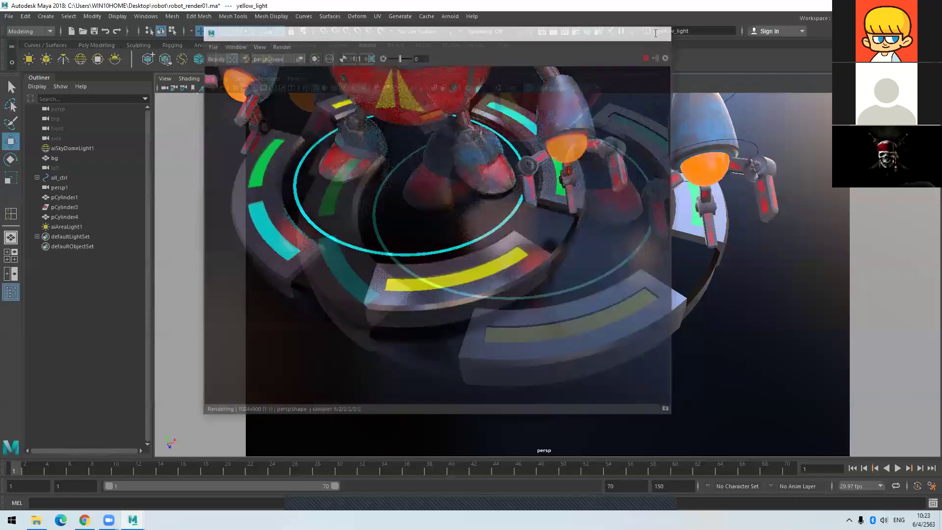
scroll(583, 253, "down", 5)
left_click_drag(583, 253, 562, 270, "alt")
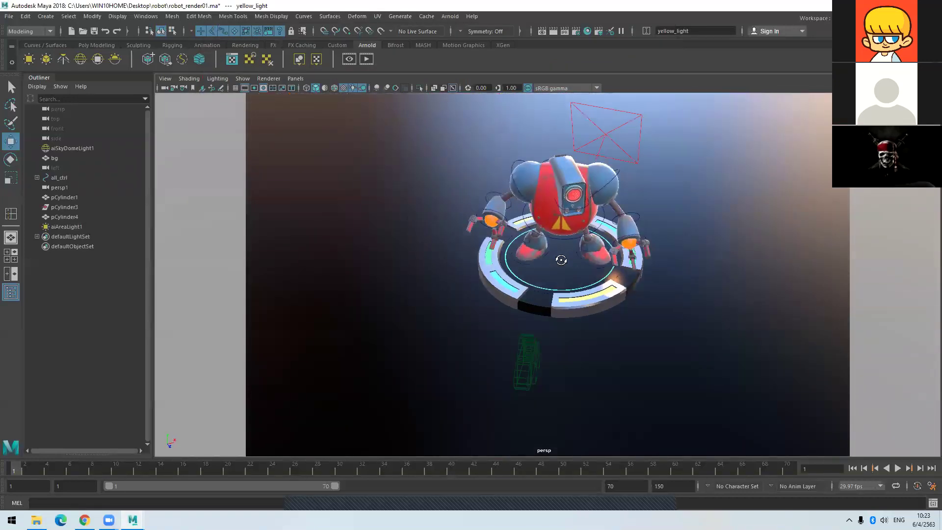
left_click(526, 360)
key("Delete")
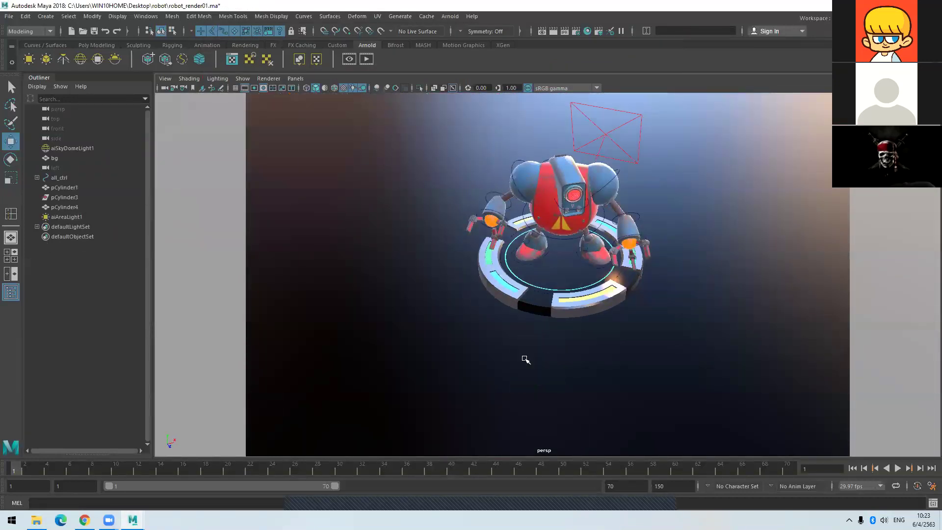
Examine the robot and the platform's light slots from several angles and distances.
mouse_move(599, 353)
left_mouse_down("alt")
mouse_move(566, 383)
mouse_move(588, 366)
left_mouse_up("alt")
right_click_drag(588, 365, 677, 396, "alt")
left_click_drag(678, 396, 734, 407, "alt")
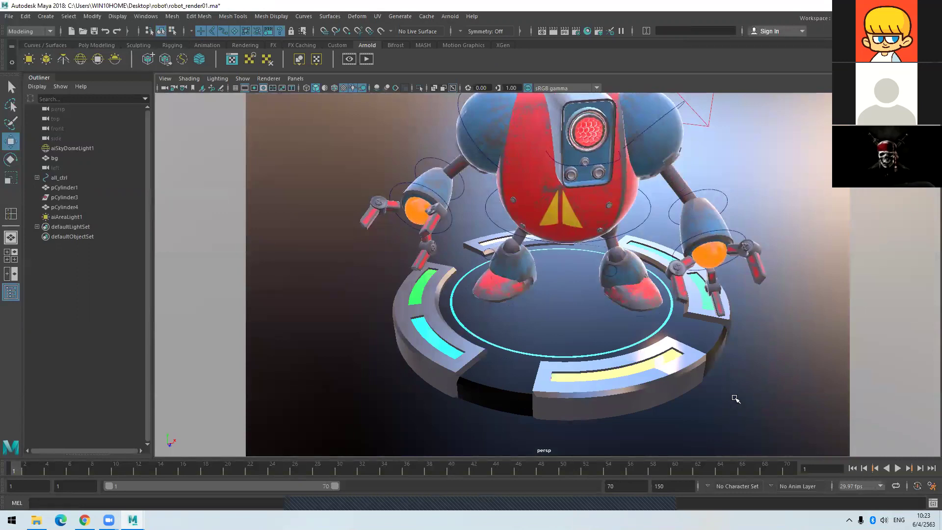
scroll(595, 338, "down", 5)
scroll(596, 343, "up", 3)
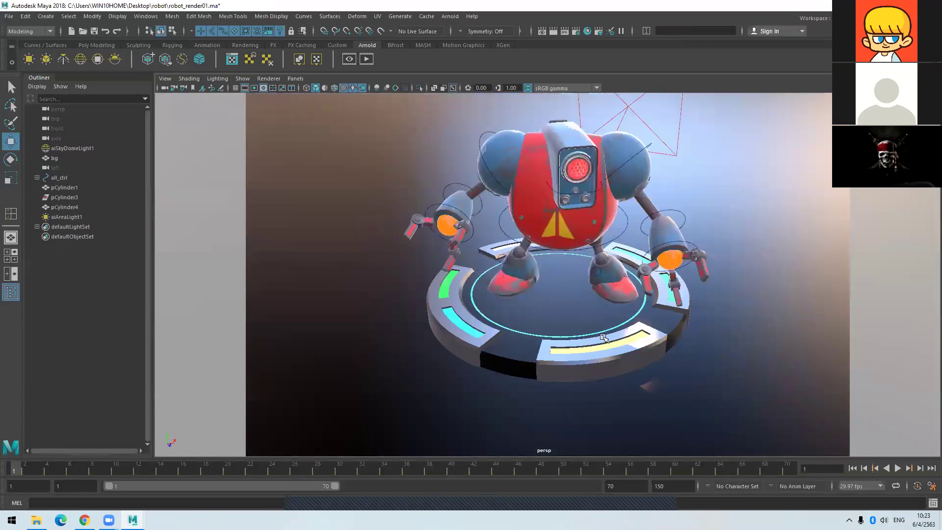
scroll(597, 346, "up", 2)
scroll(626, 379, "up", 2)
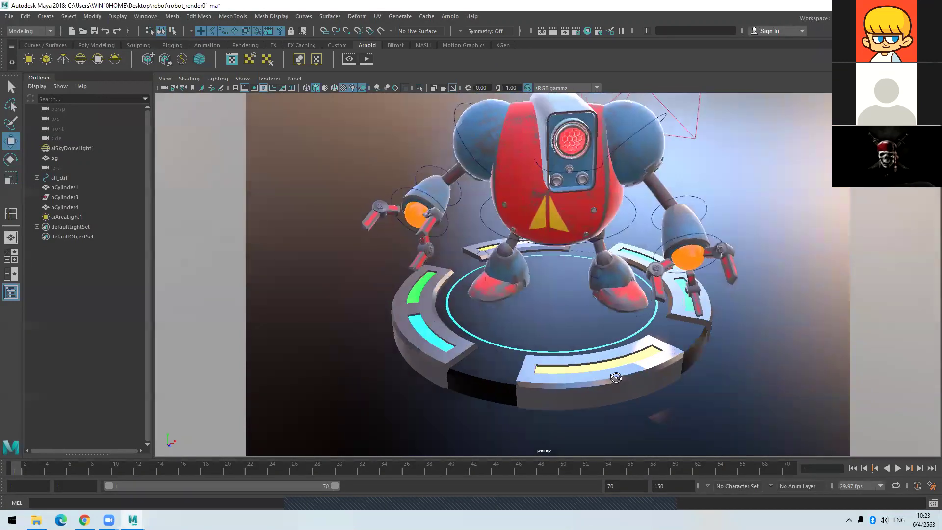
scroll(627, 388, "up", 3)
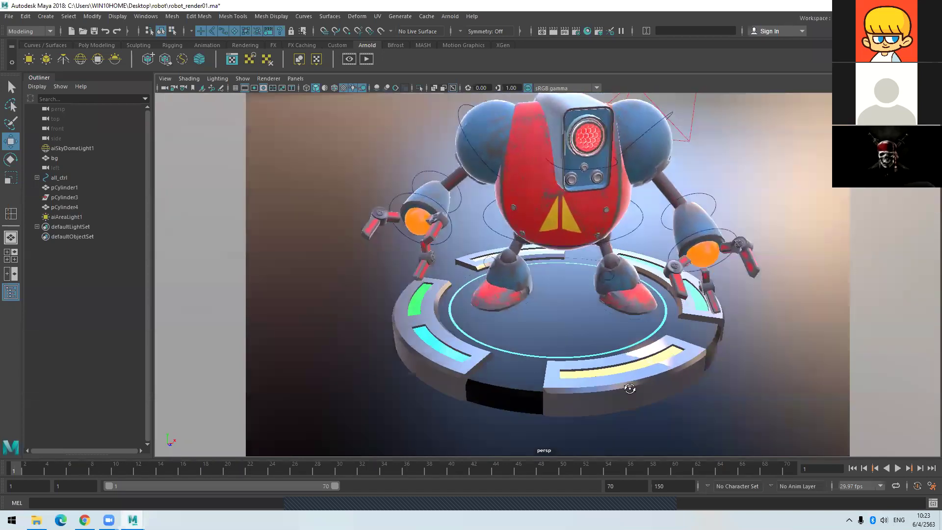
mouse_move(628, 397)
left_mouse_down("alt")
mouse_move(599, 400)
mouse_move(625, 404)
left_mouse_up("alt")
scroll(626, 404, "up", 2)
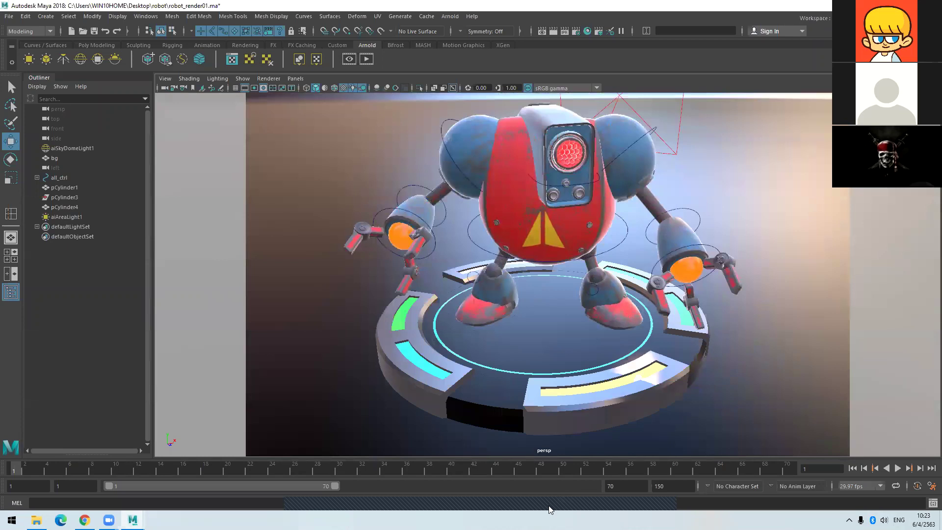
scroll(680, 399, "down", 2)
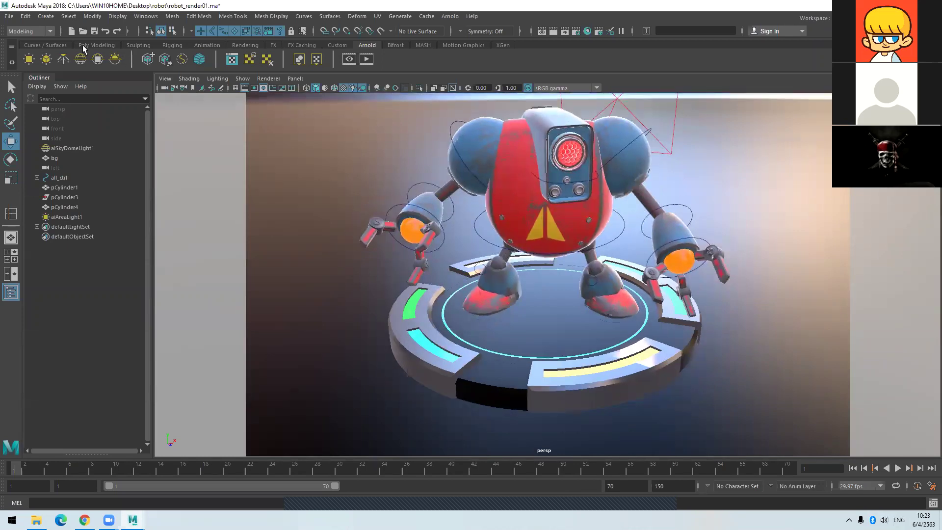
Create a NURBS circle and move it up and out beside the platform, next to the green and cyan slots.
left_click(34, 45)
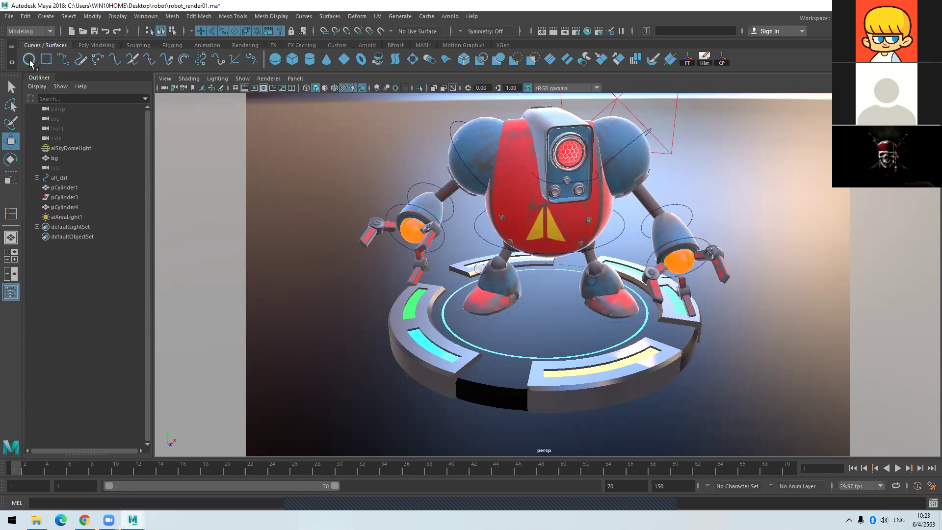
left_click(28, 59)
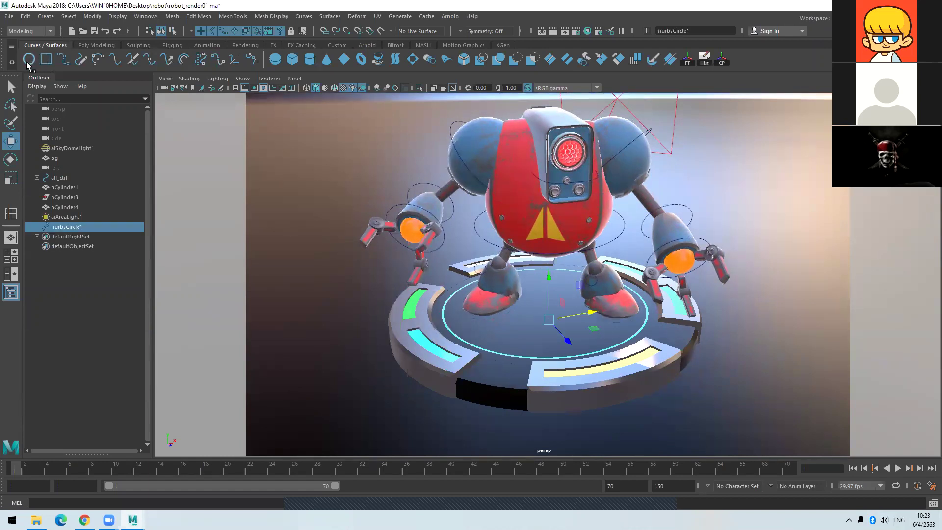
left_click_drag(550, 275, 551, 236)
middle_click_drag(597, 271, 372, 279)
scroll(481, 278, "down", 5)
scroll(505, 317, "up", 2)
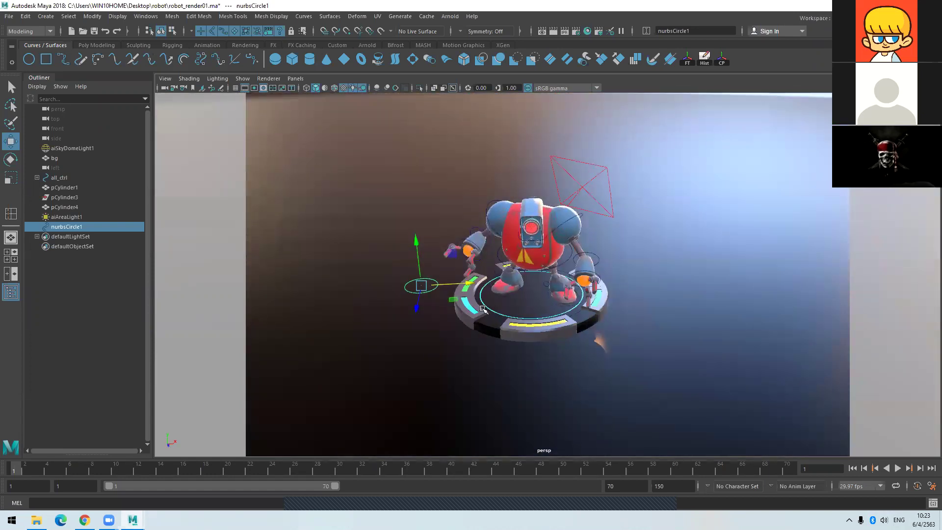
scroll(368, 277, "up", 4)
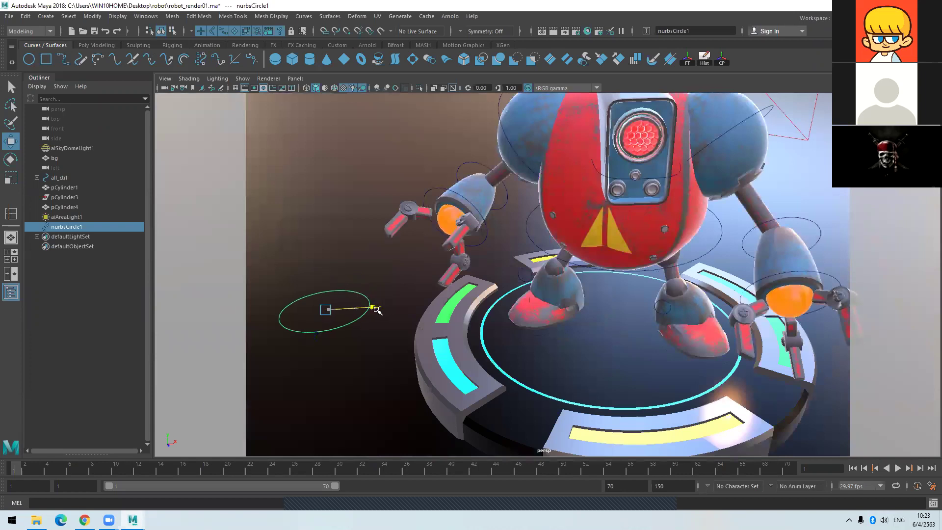
Display the circle's channels and freeze its transformations at the position beside the platform.
left_click(313, 252)
left_click(332, 290)
key("ctrl+a")
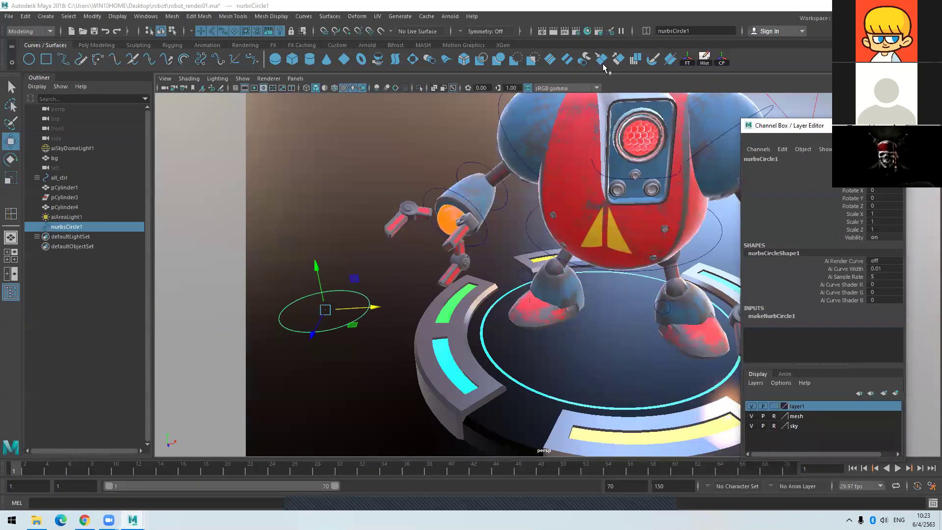
left_click(688, 61)
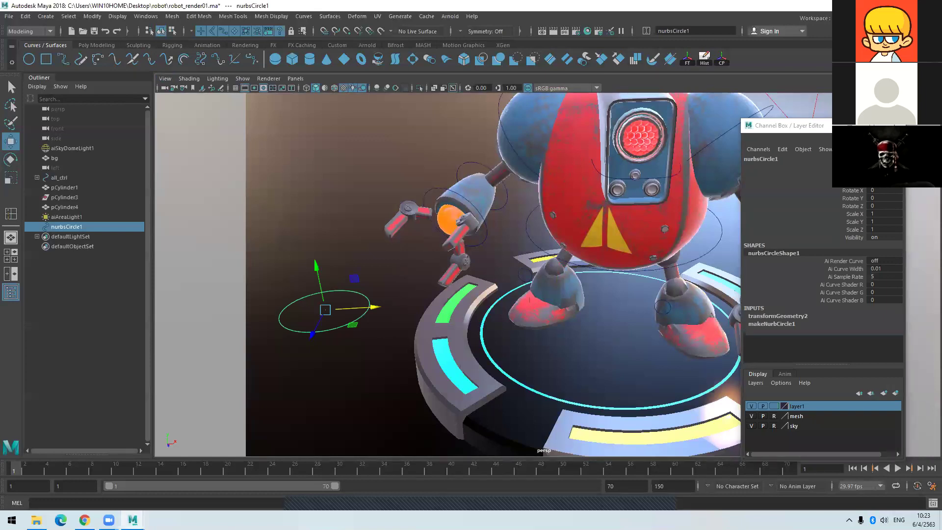
Rename the new circle curve as light_ctrl.
left_click(783, 149)
left_click(764, 162)
left_click(761, 159)
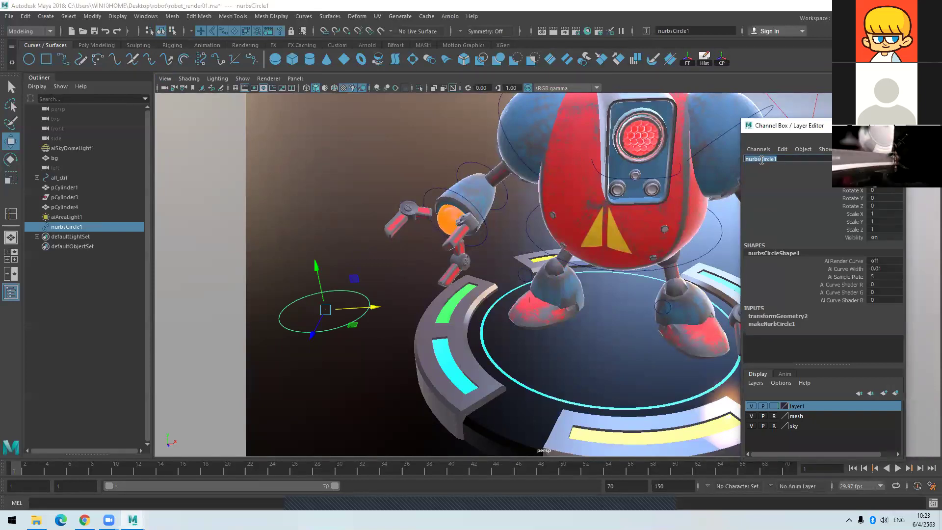
key("BackSpace")
type("light_ctrl")
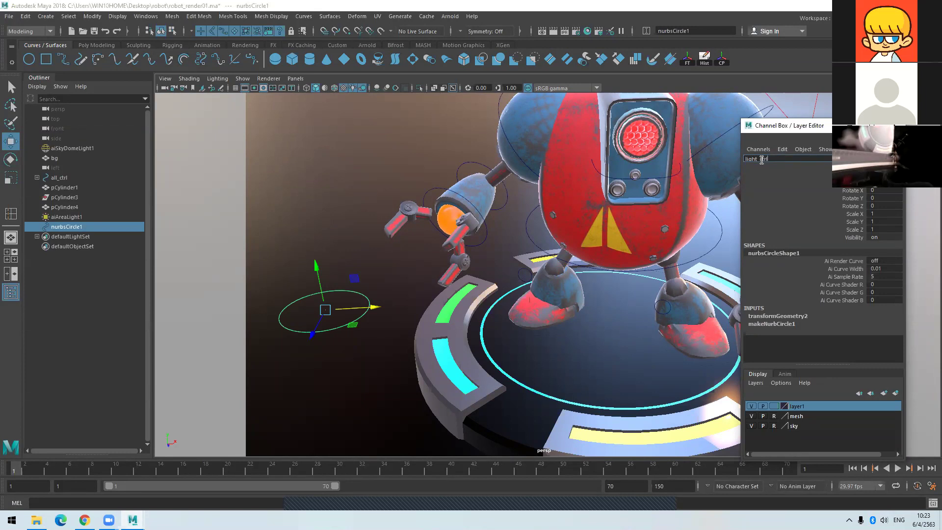
key("Return")
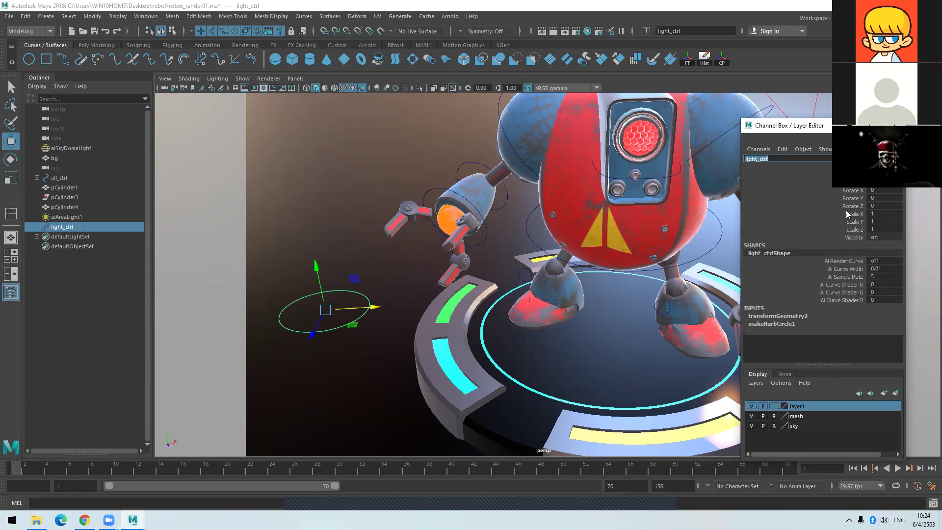
left_click(853, 222)
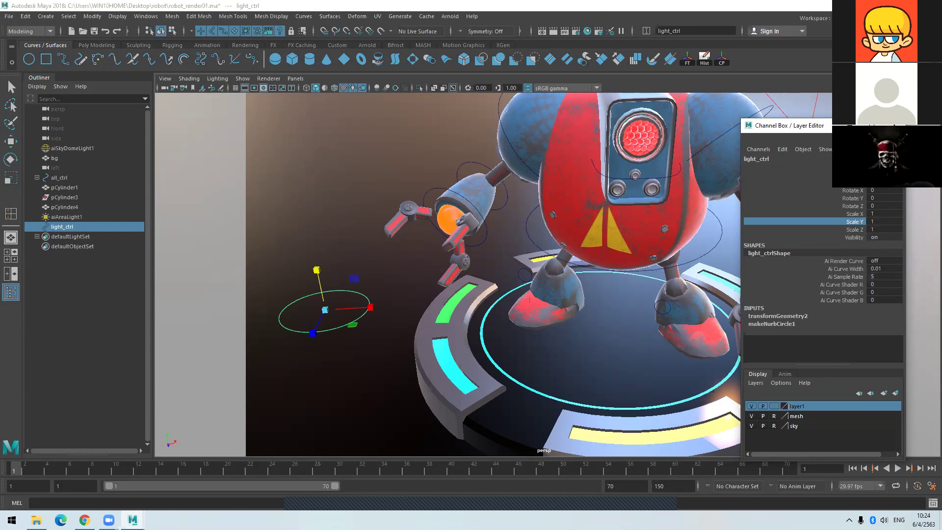
left_click(851, 167)
middle_click_drag(486, 219, 599, 222)
middle_click_drag(692, 235, 574, 235)
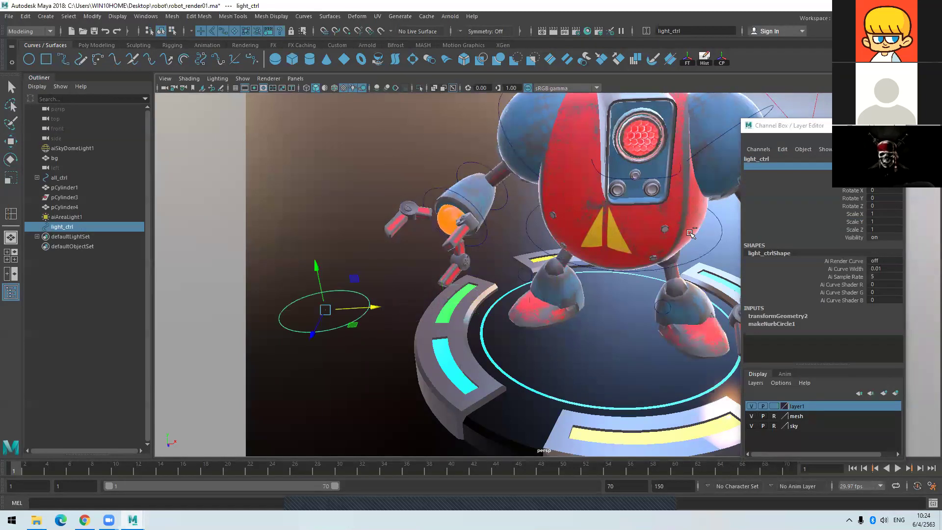
key("w")
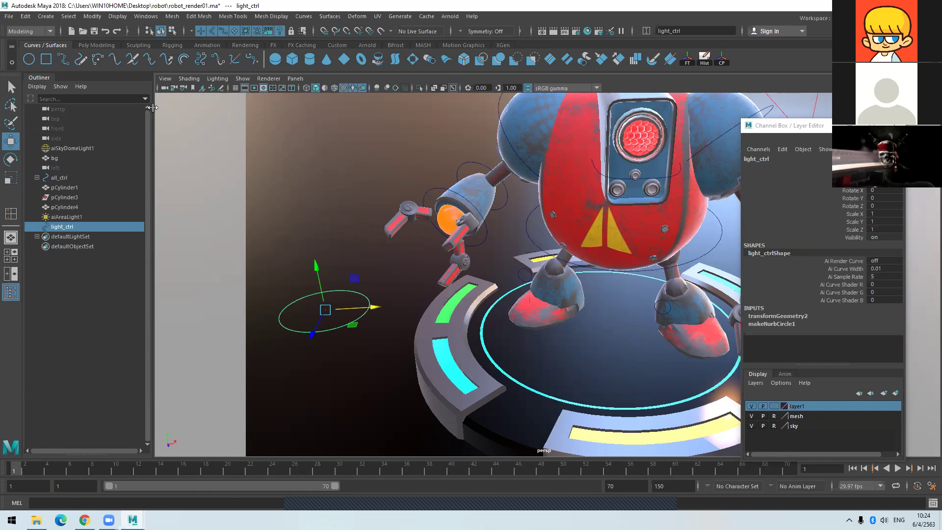
Add a keyable float attribute "yellow light" to light_ctrl with minimum 0 and maximum 5.
left_click(92, 16)
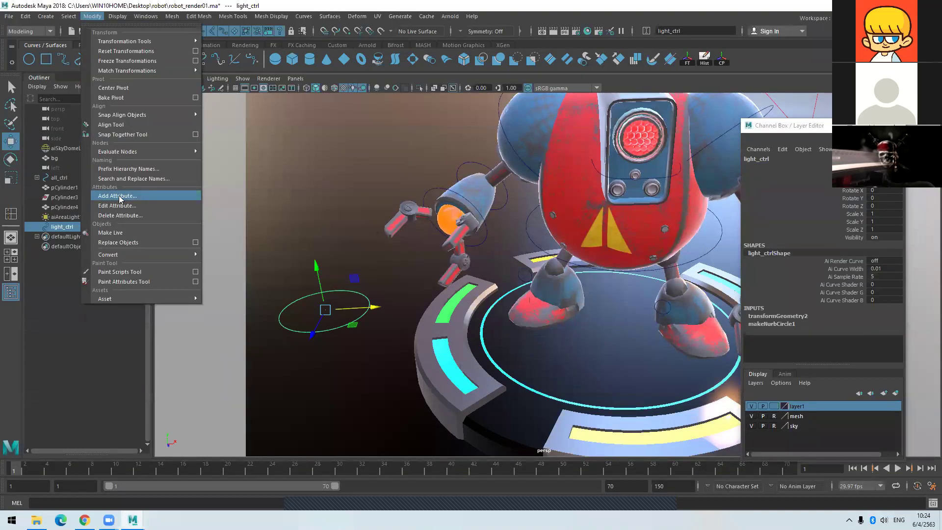
left_click(116, 196)
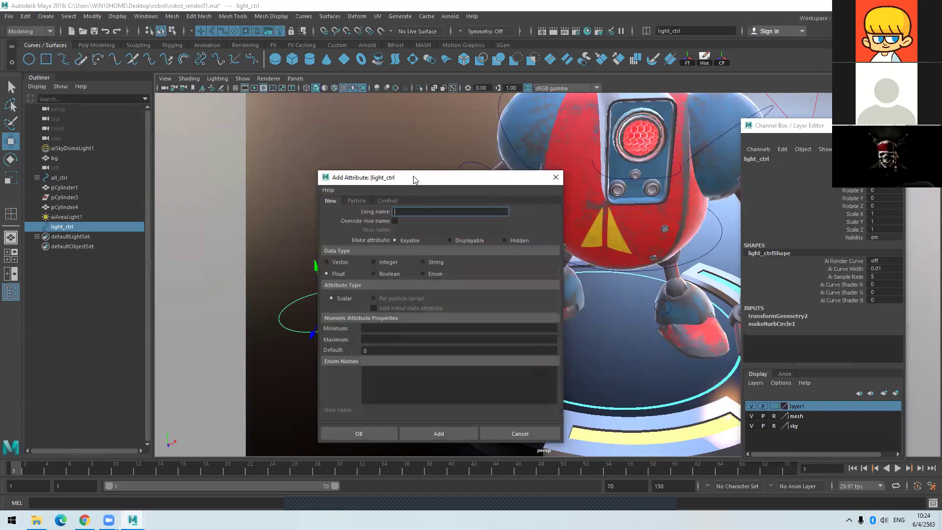
left_click_drag(413, 179, 458, 87)
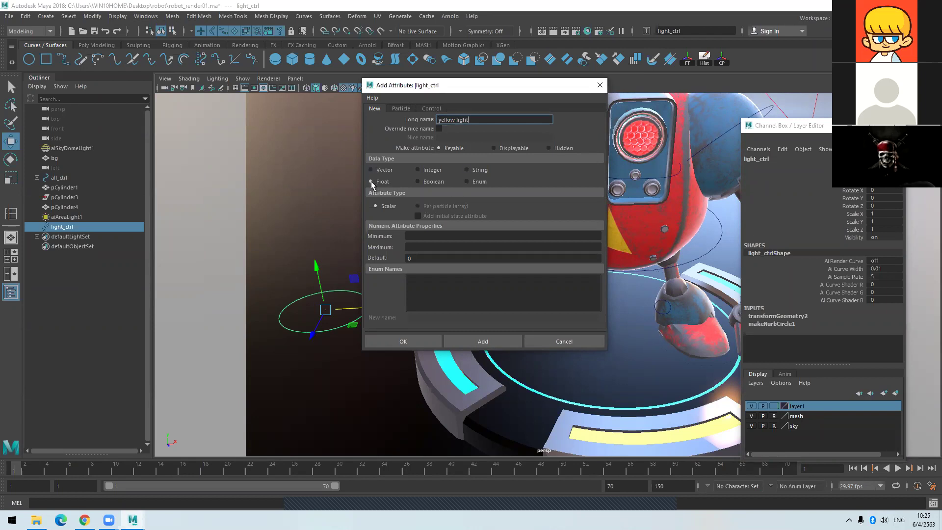
left_click(417, 237)
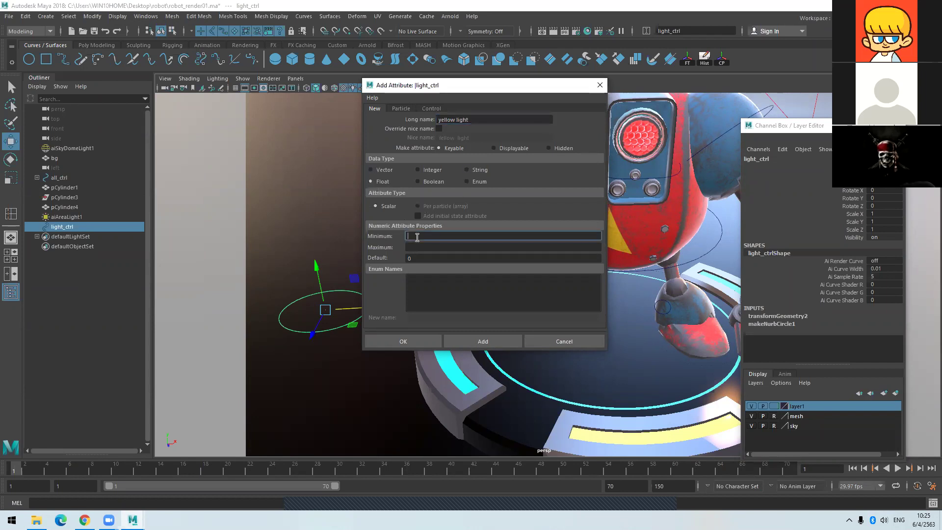
type("0")
key("Tab")
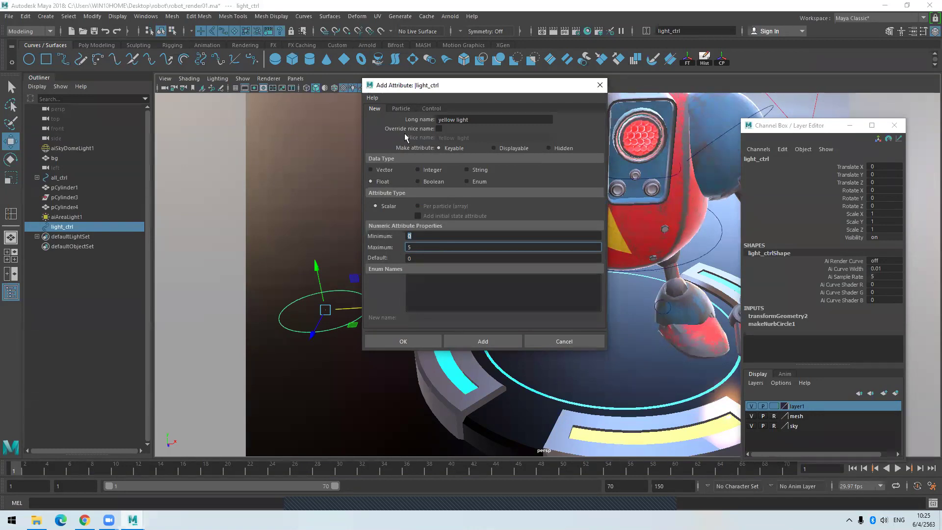
left_click(468, 341)
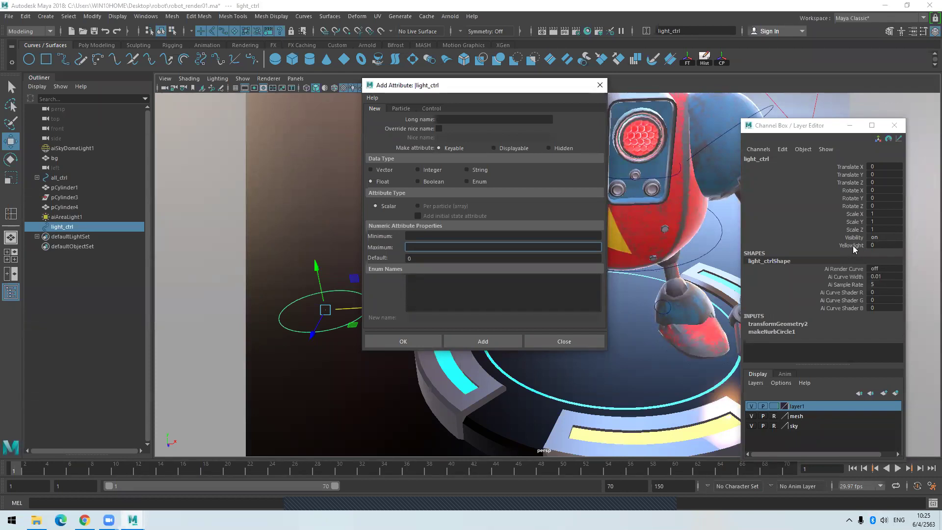
Add a float attribute "blue light" to light_ctrl with minimum 0 and maximum 5.
left_click(447, 118)
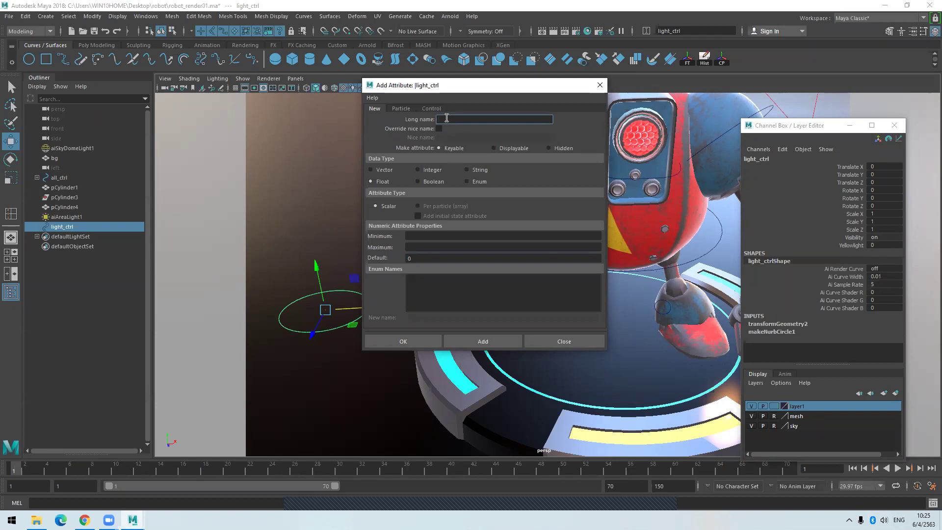
type("b")
key("Delete")
key("Delete")
type("ue light")
left_click(413, 236)
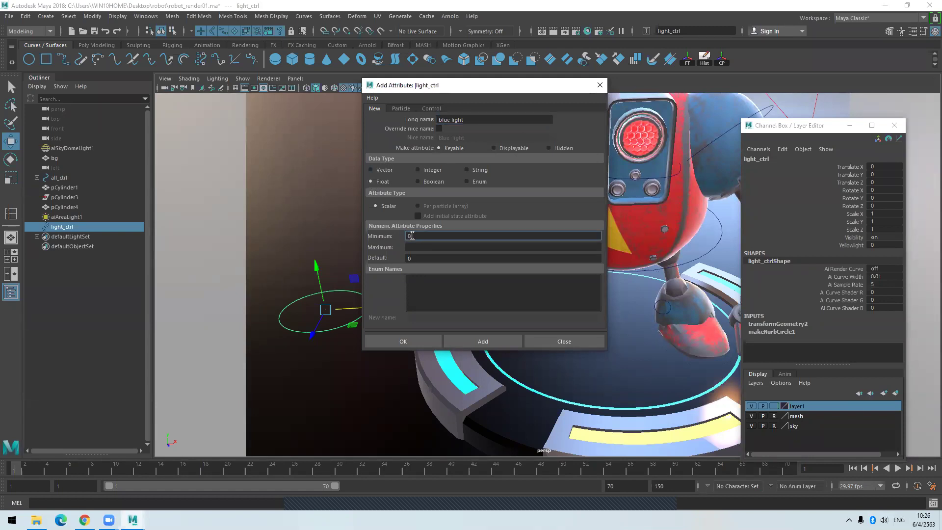
key("Tab")
type("5")
left_click(465, 342)
Add a float attribute "greenlight" to light_ctrl with minimum 0 and maximum 5, and finish adding attributes.
left_click(444, 119)
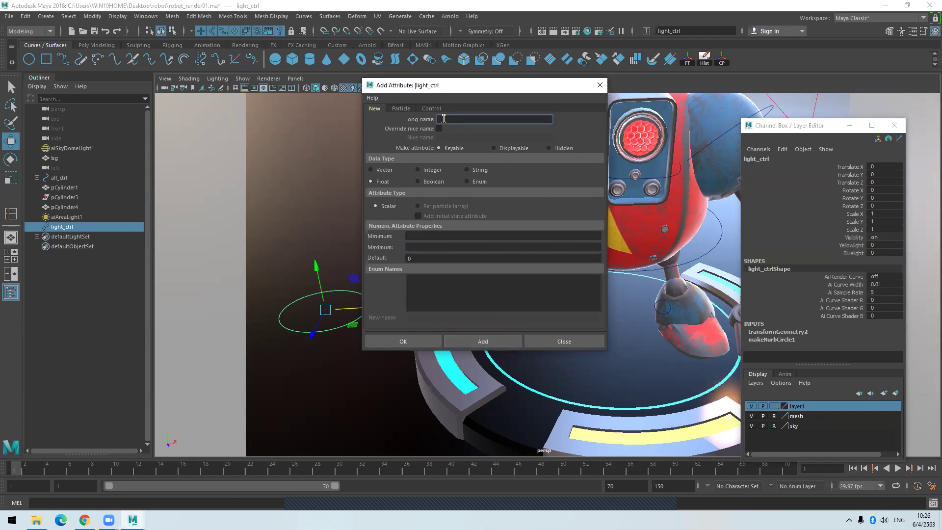
type("greenlight")
left_click(415, 237)
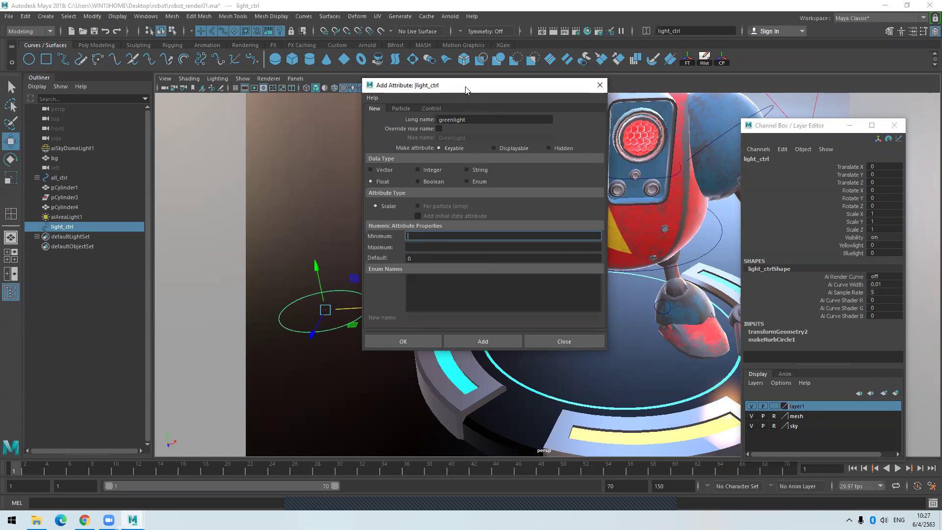
left_click_drag(465, 89, 248, 91)
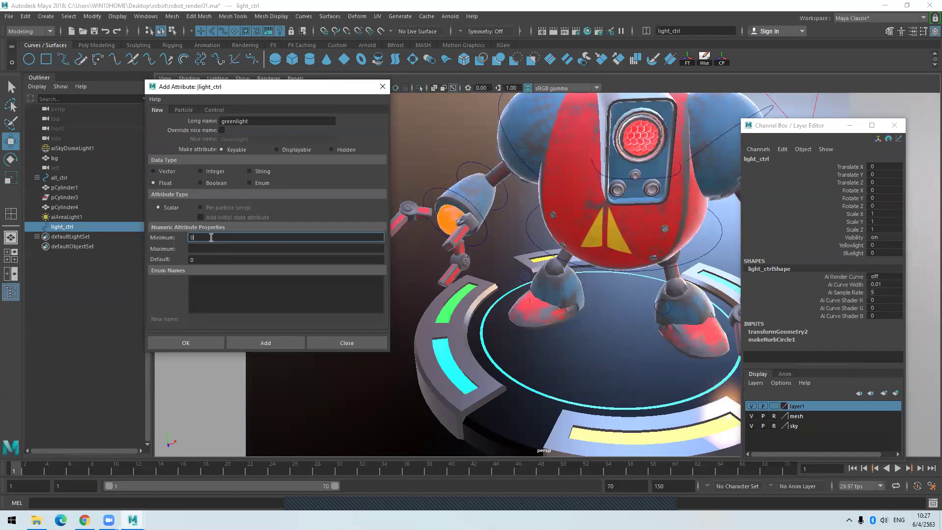
left_click(220, 249)
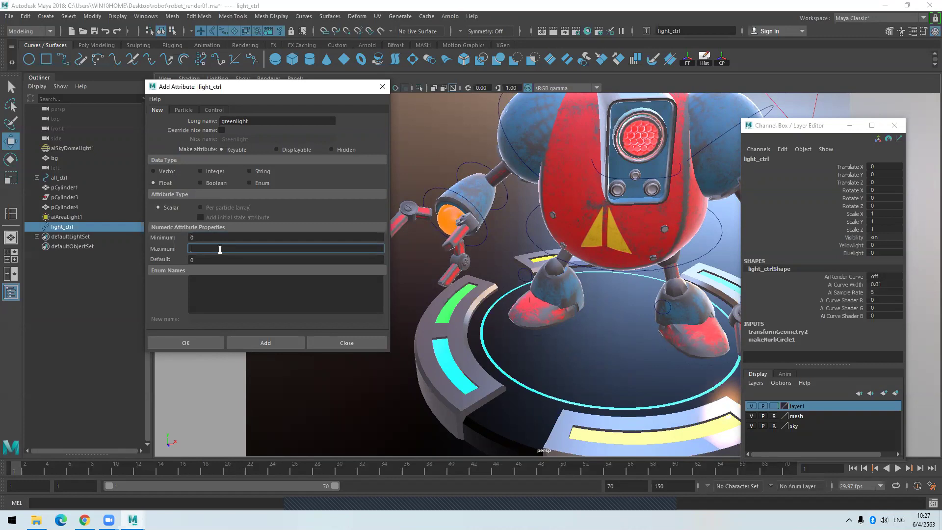
type("5")
left_click(265, 343)
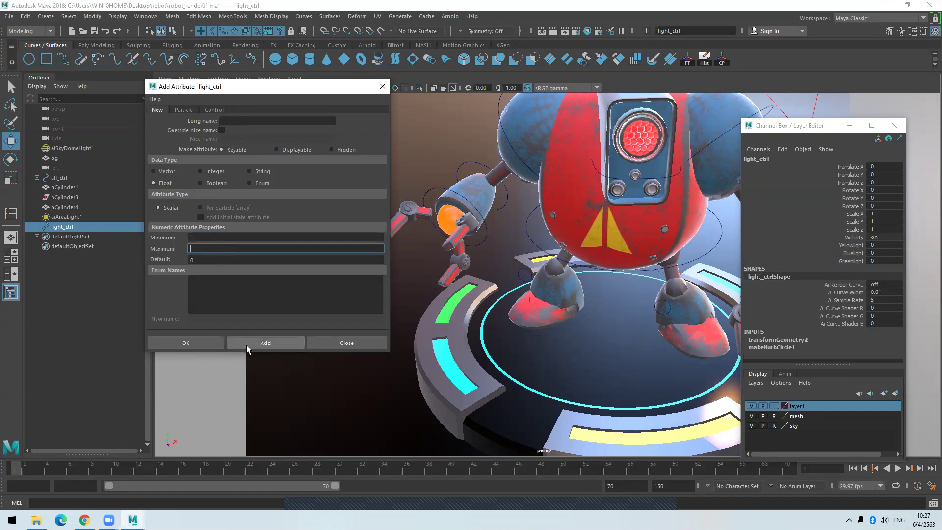
left_click(383, 86)
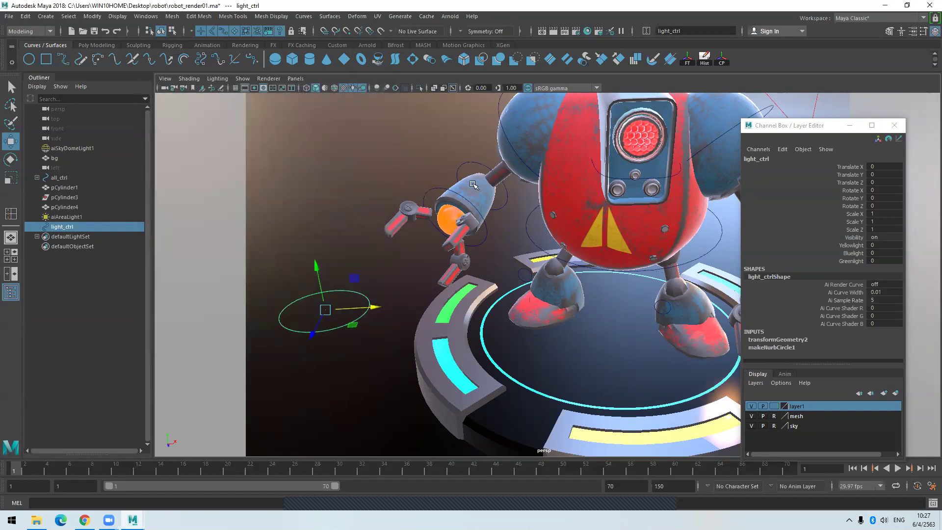
Open the Hypershade and display the emission settings of the blue_light material.
left_click_drag(475, 185, 414, 166, "alt")
right_click_drag(413, 165, 400, 216, "alt")
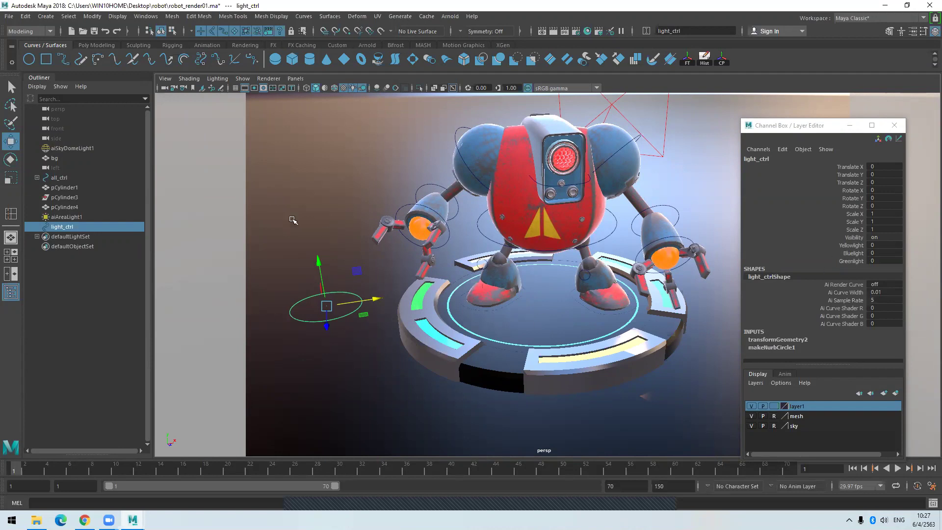
left_click(587, 31)
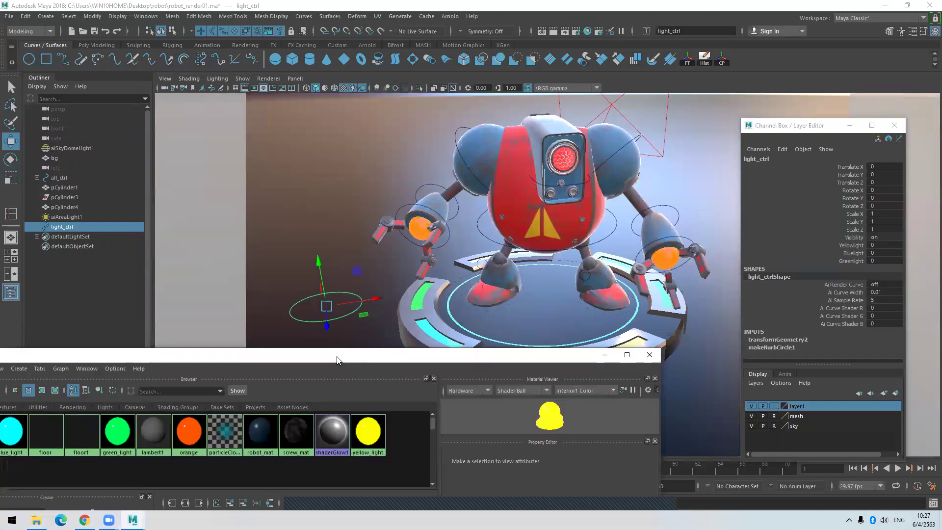
left_click_drag(338, 361, 497, 78)
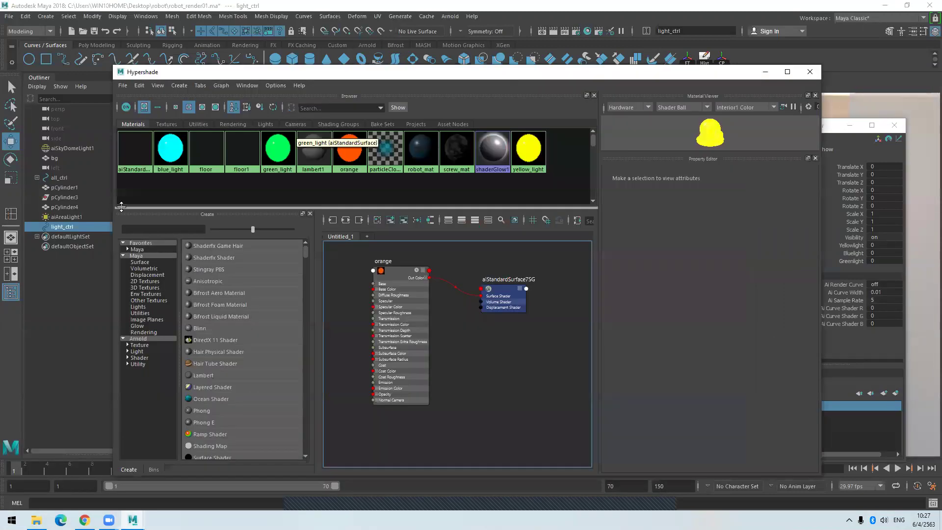
left_click(170, 148)
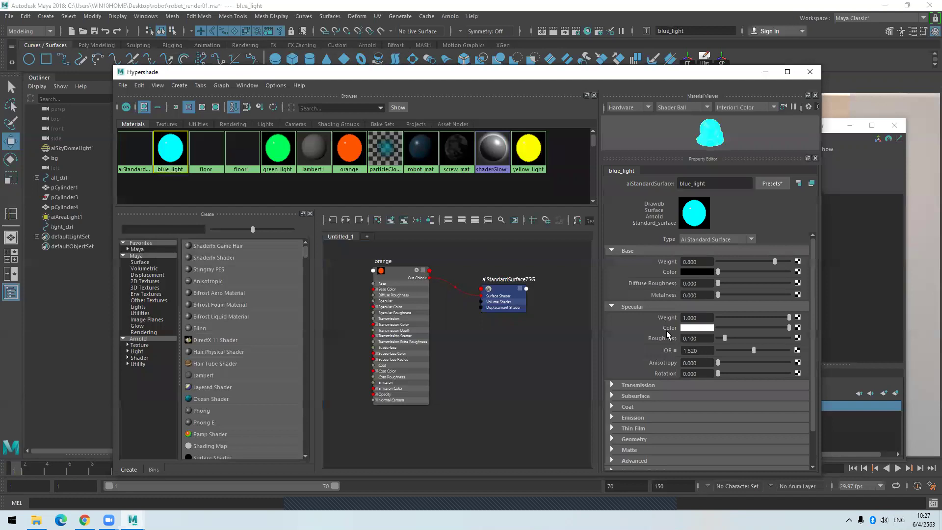
left_click(636, 418)
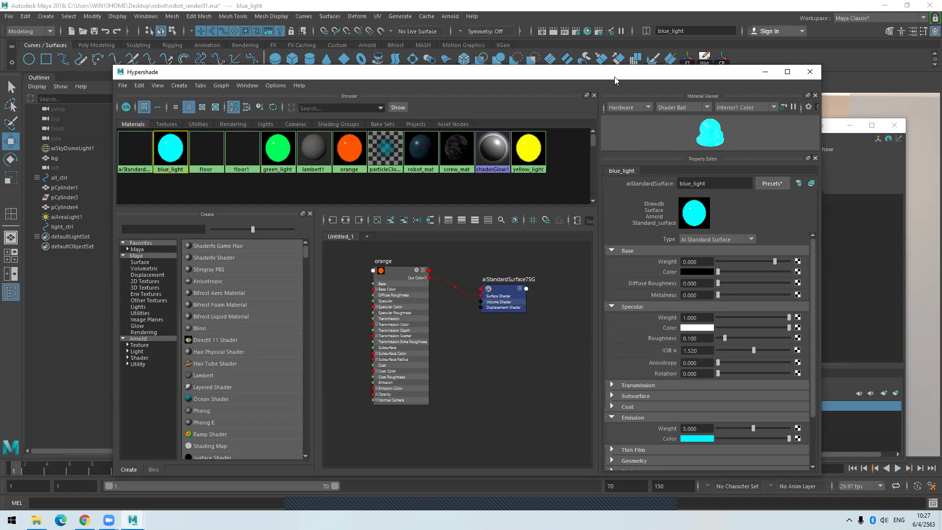
Move the Hypershade clear of the light_ctrl curve, select the curve again and clear the material node graph.
left_click_drag(615, 77, 501, 65)
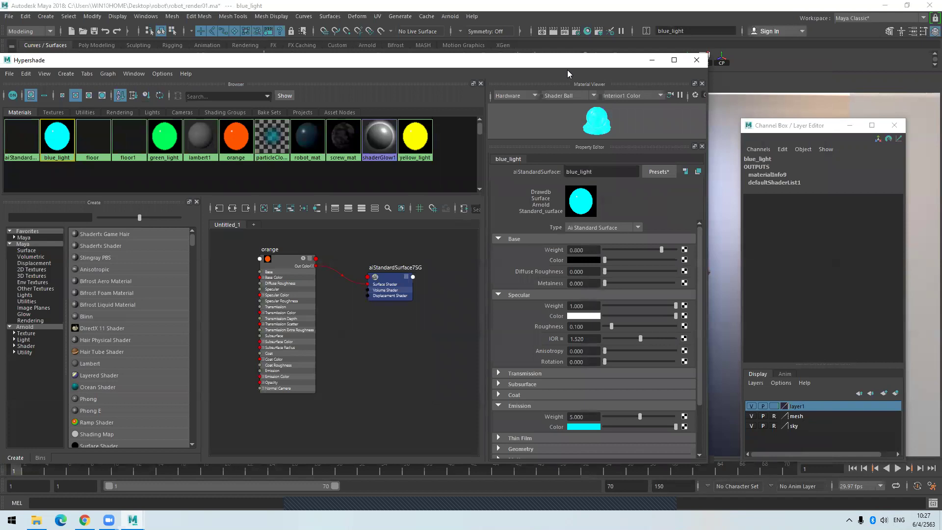
left_click_drag(567, 70, 941, 82)
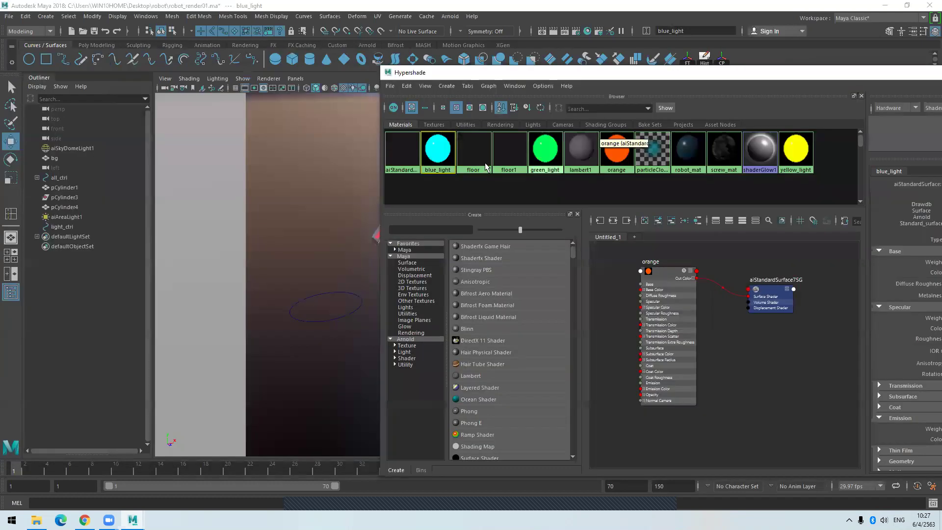
left_click(352, 310)
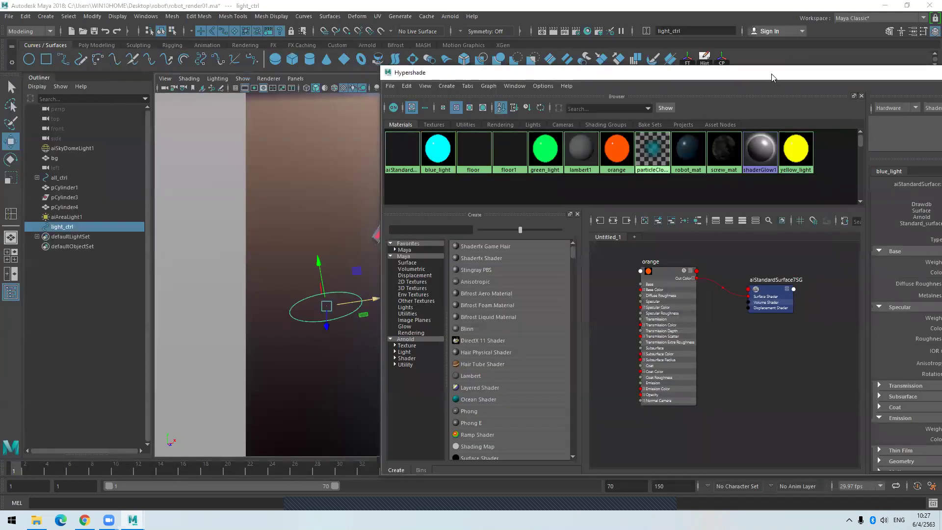
left_click_drag(771, 77, 778, 96)
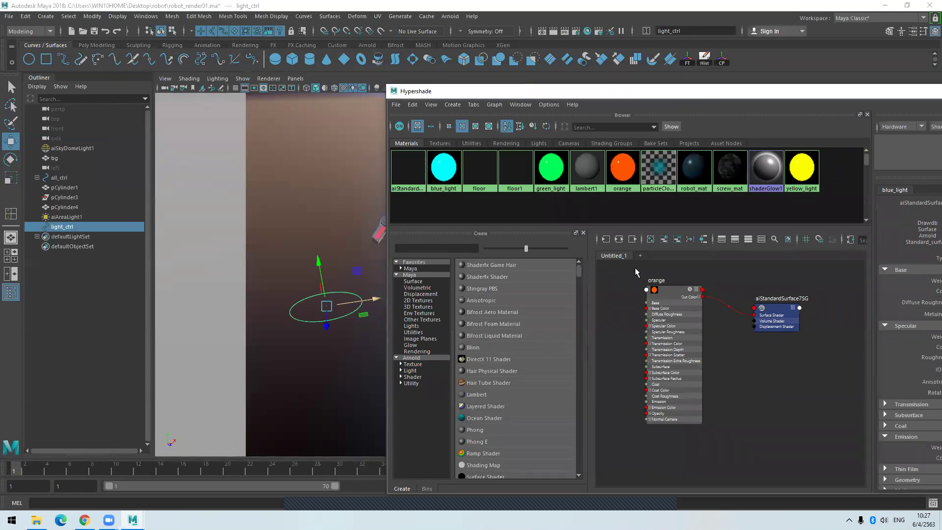
left_click(651, 240)
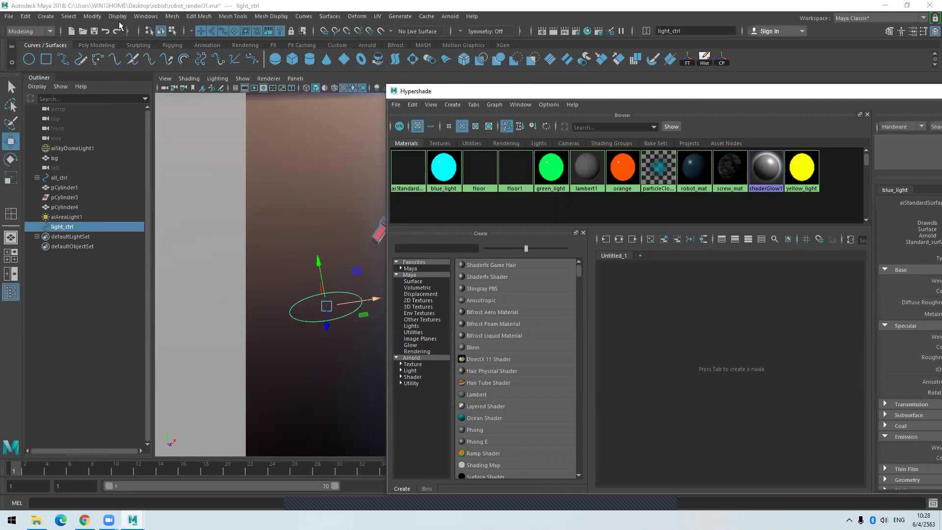
Open the Connection Editor with light_ctrl loaded as the source and bring its custom light attributes into view.
left_click(146, 17)
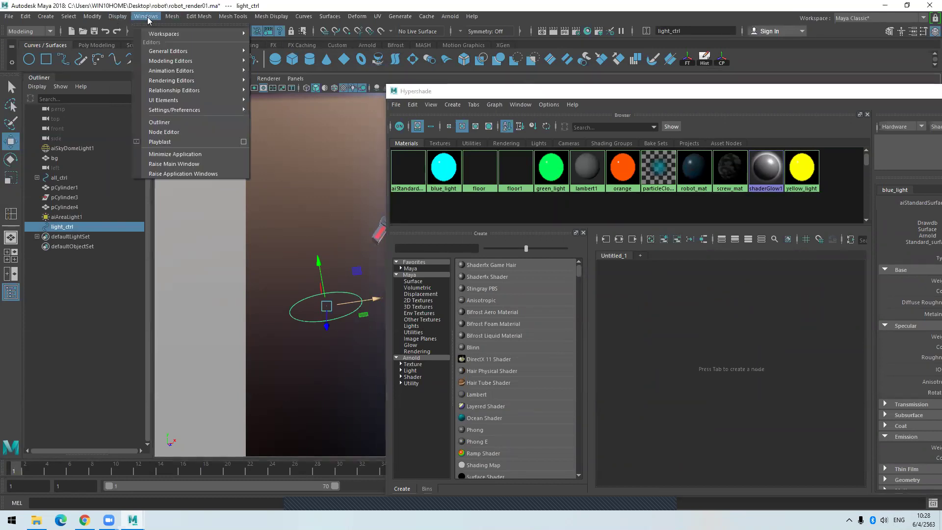
mouse_move(158, 51)
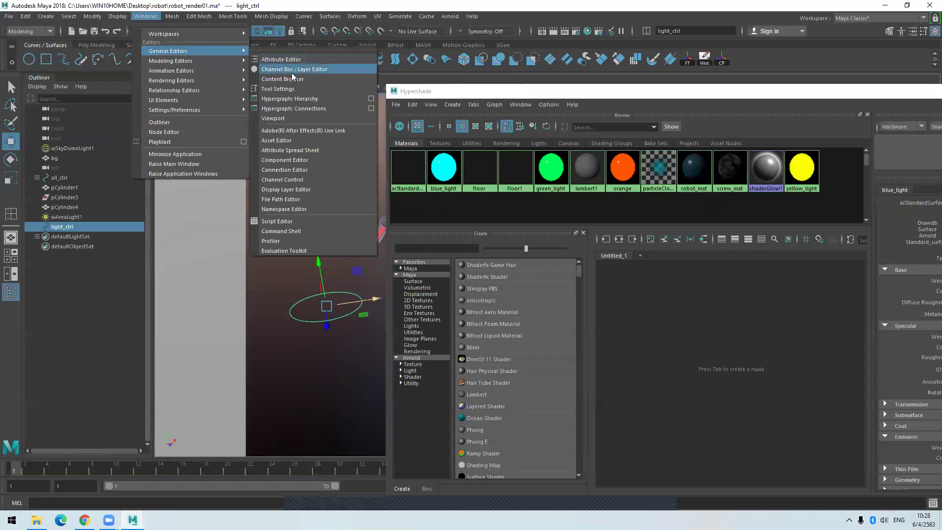
left_click(300, 170)
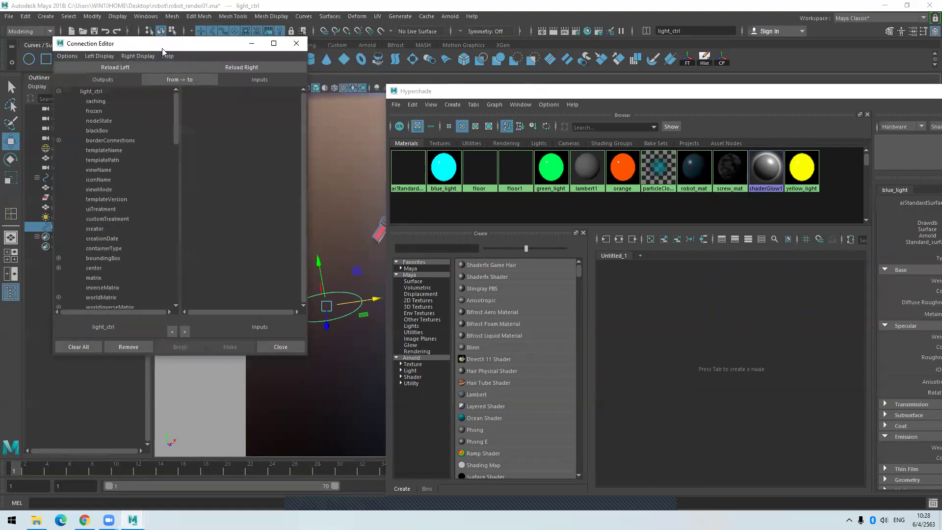
left_click_drag(162, 49, 157, 48)
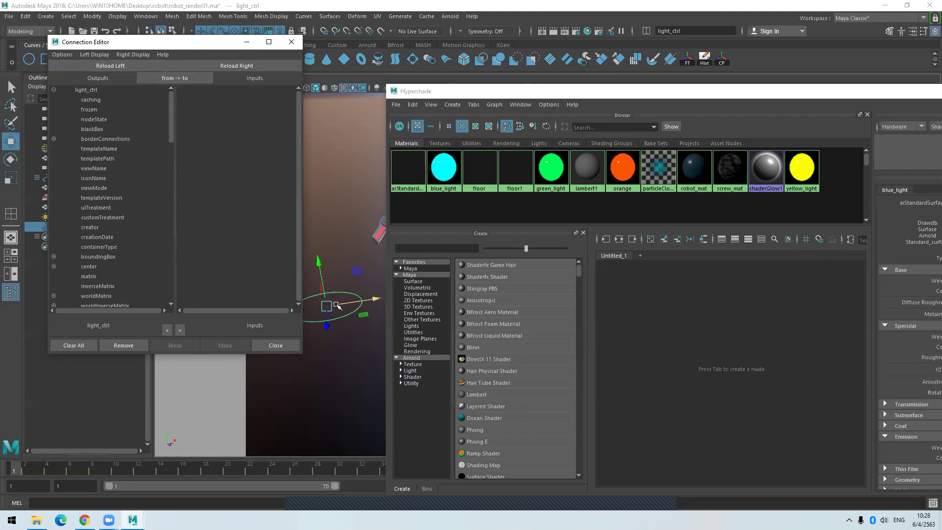
left_click(347, 293)
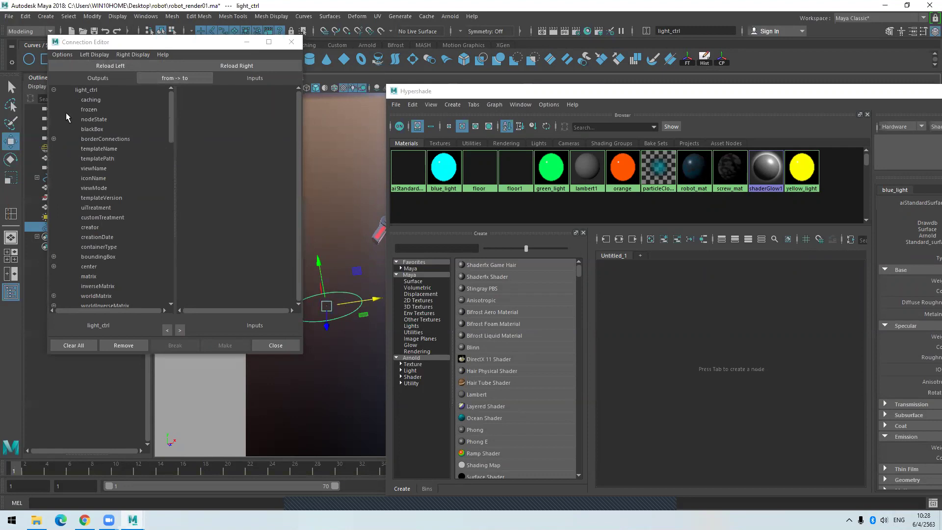
left_click(82, 66)
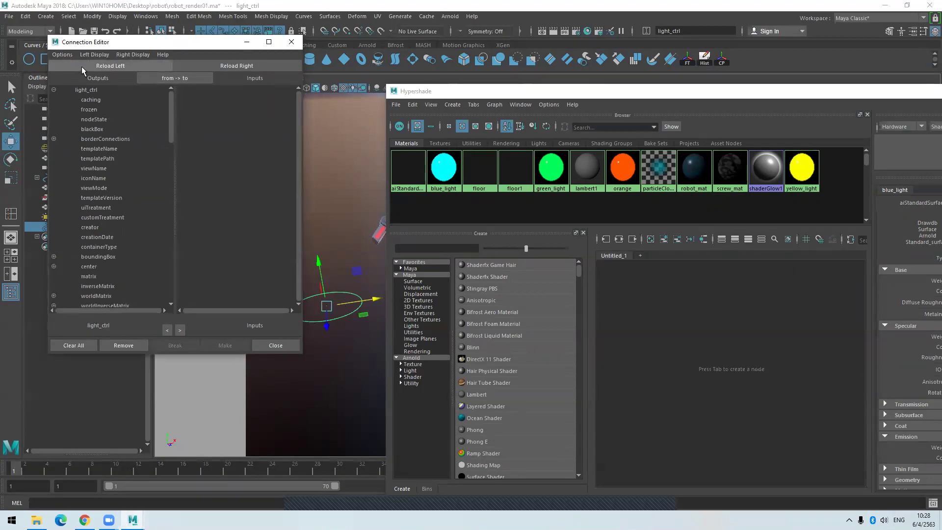
left_click_drag(168, 125, 177, 278)
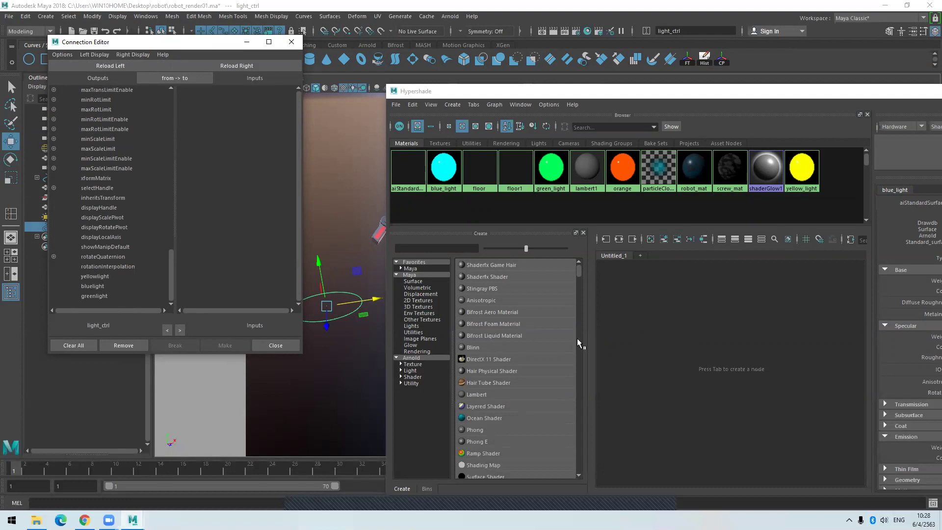
Load the yellow_light material as the connection target and connect light_ctrl's yellowlight attribute to its emission.
left_click(798, 173)
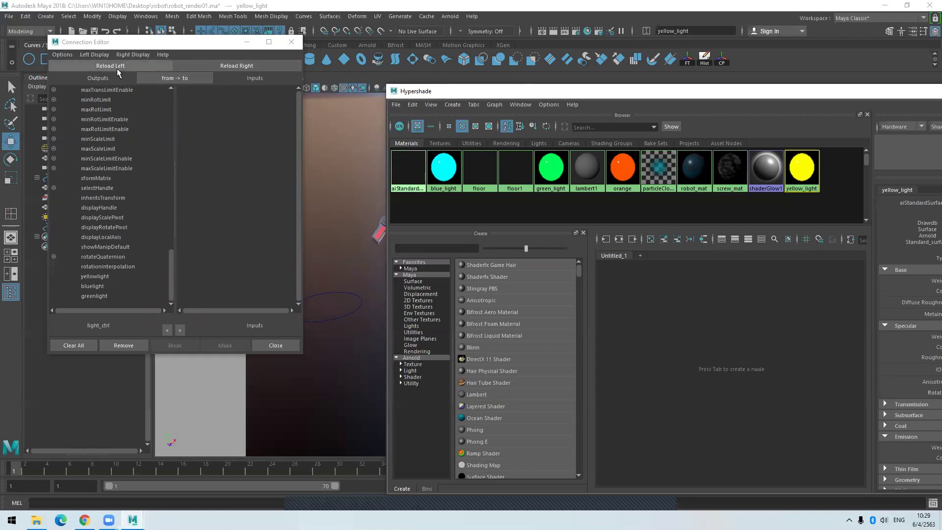
left_click(214, 65)
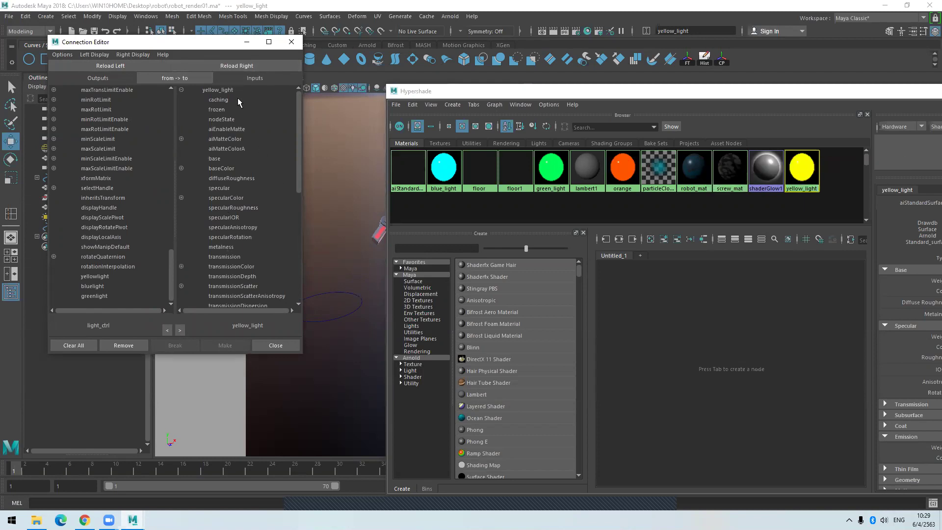
left_click(98, 277)
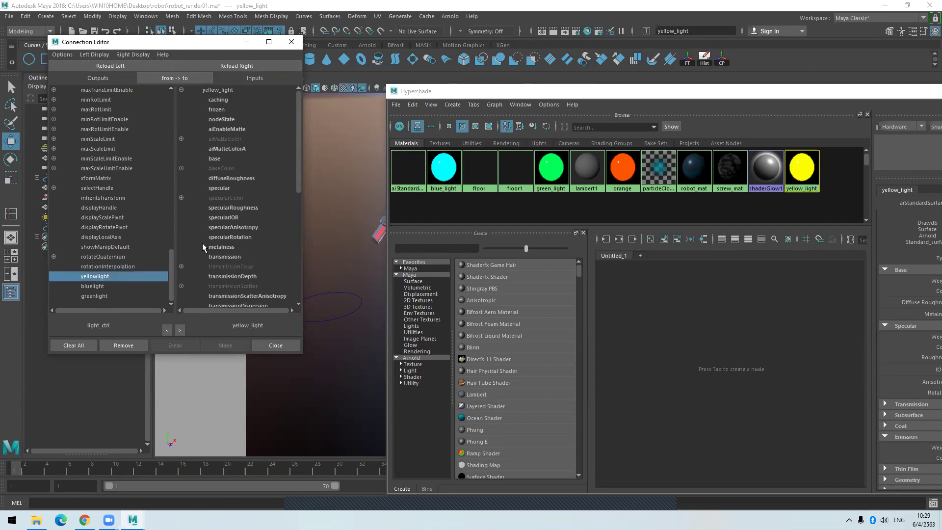
scroll(261, 180, "down", 5)
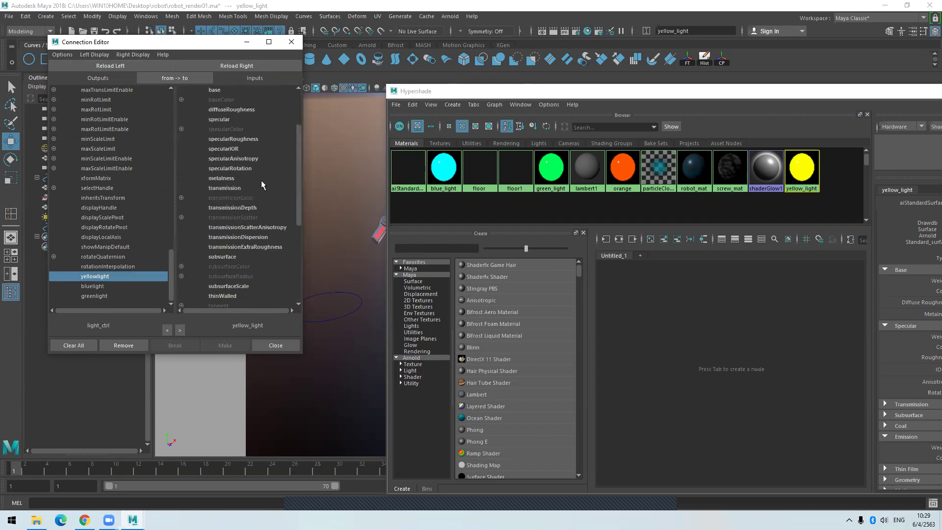
scroll(261, 183, "down", 3)
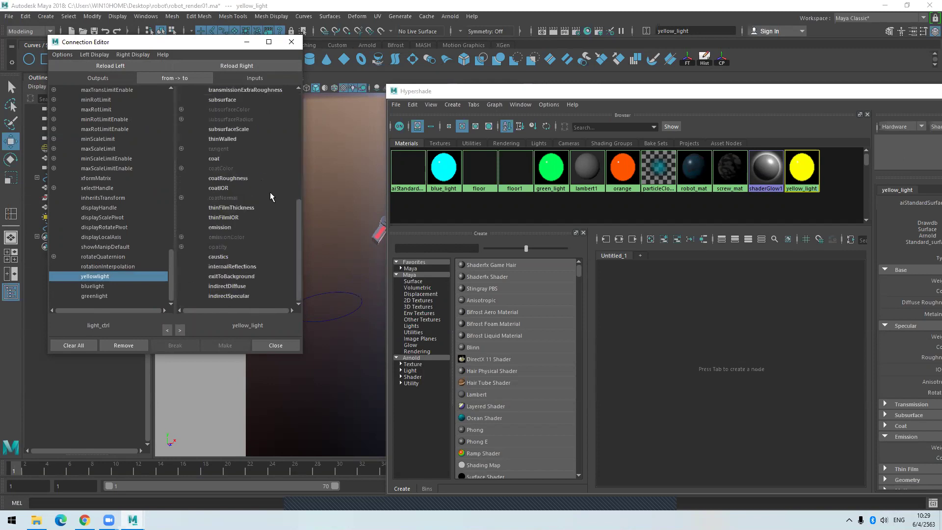
left_click(217, 227)
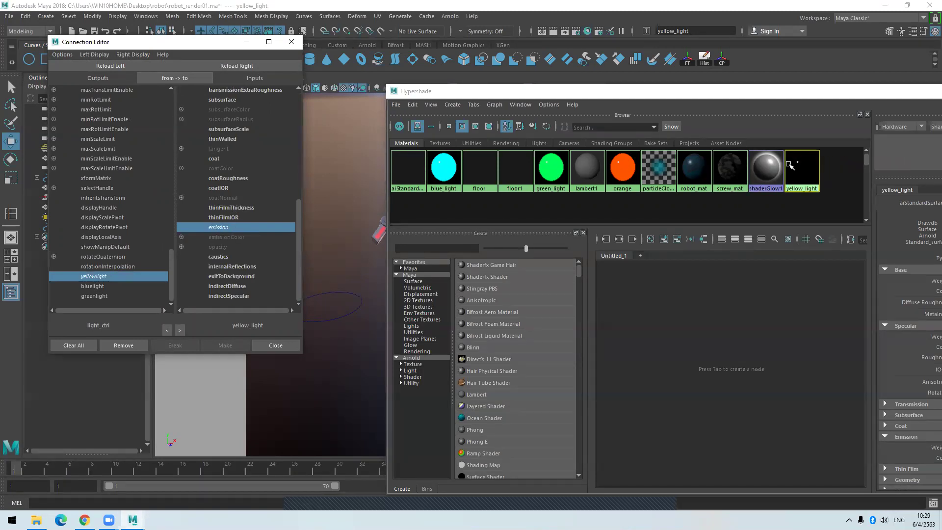
left_click(740, 128)
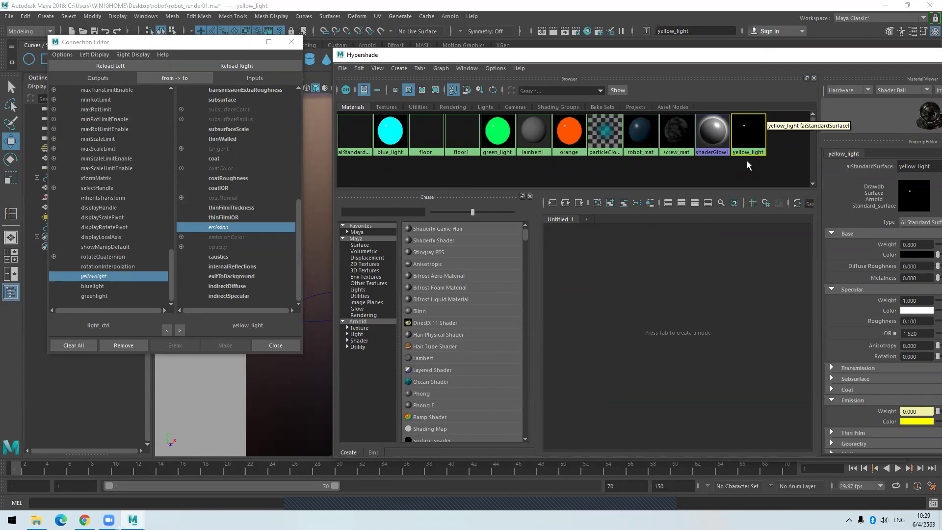
Load the blue_light material as the connection target and connect light_ctrl's bluelight attribute to its emission.
left_click(92, 287)
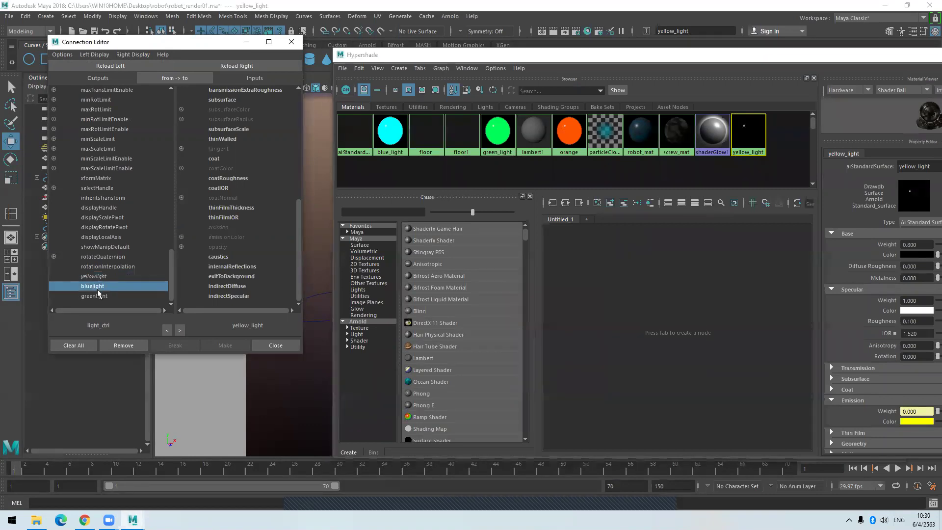
middle_click_drag(396, 143, 390, 138)
left_click(390, 138)
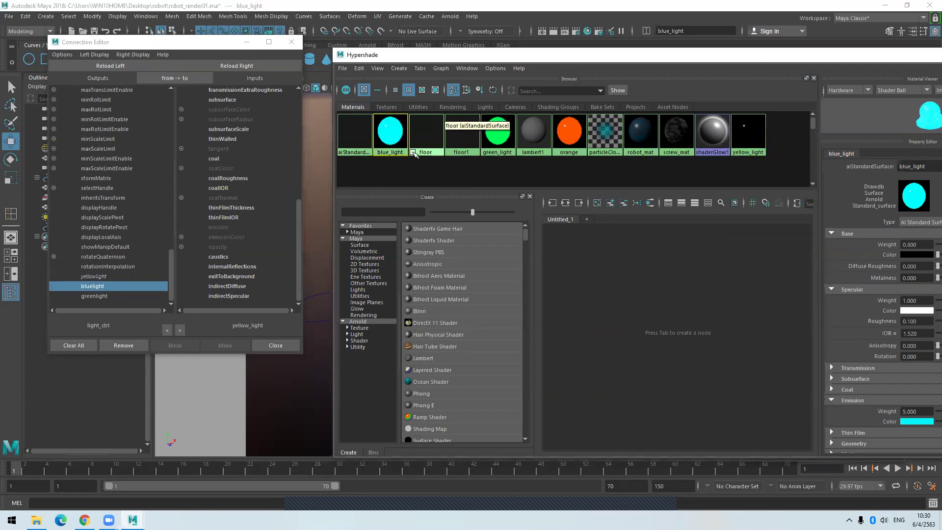
left_click(233, 69)
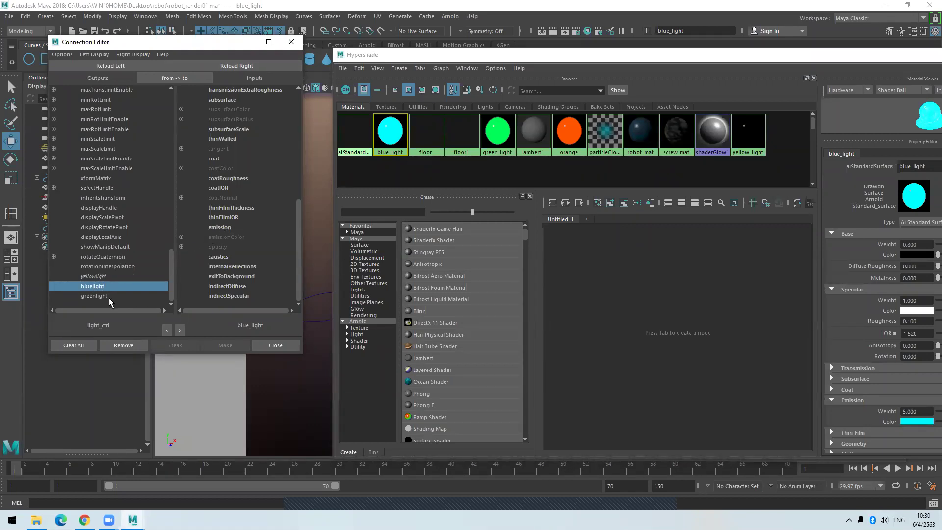
left_click(218, 229)
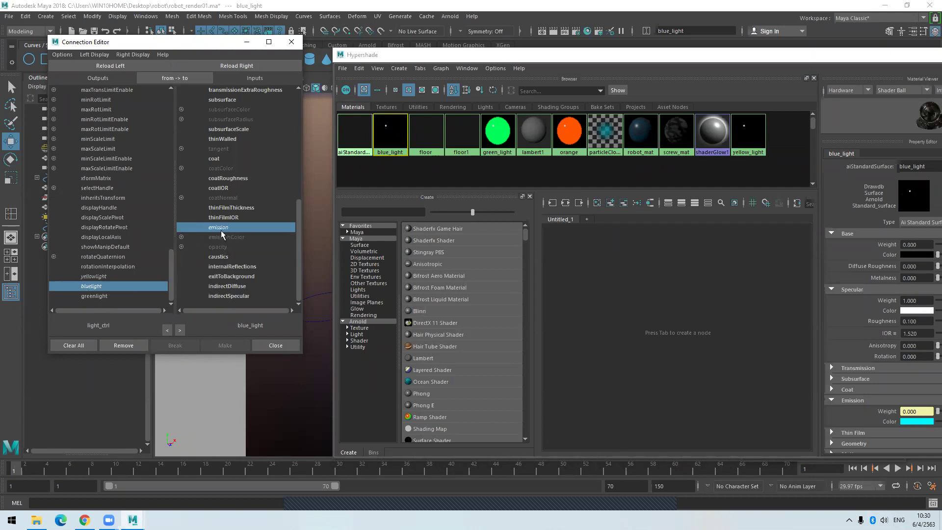
Connect light_ctrl's greenlight attribute to the emission of the green_light material, and close the Hypershade and Connection Editor.
left_click(105, 296)
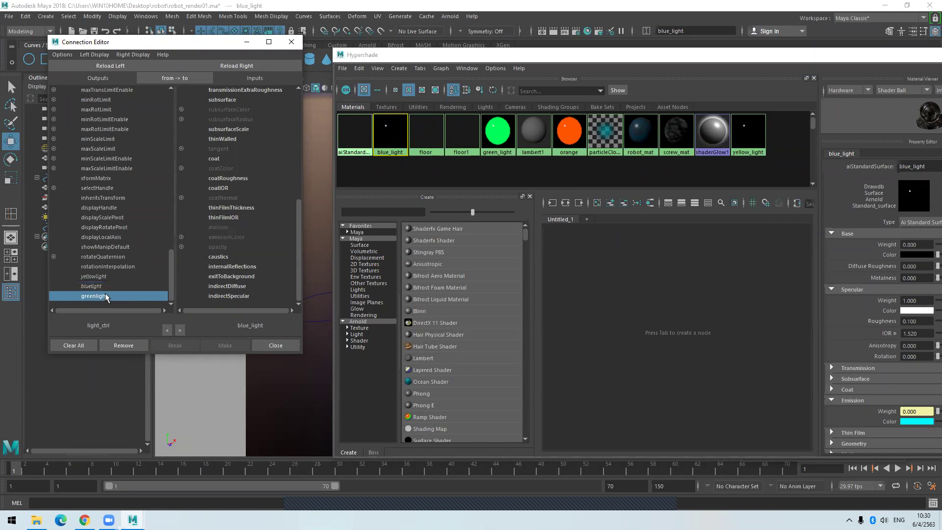
left_click(502, 136)
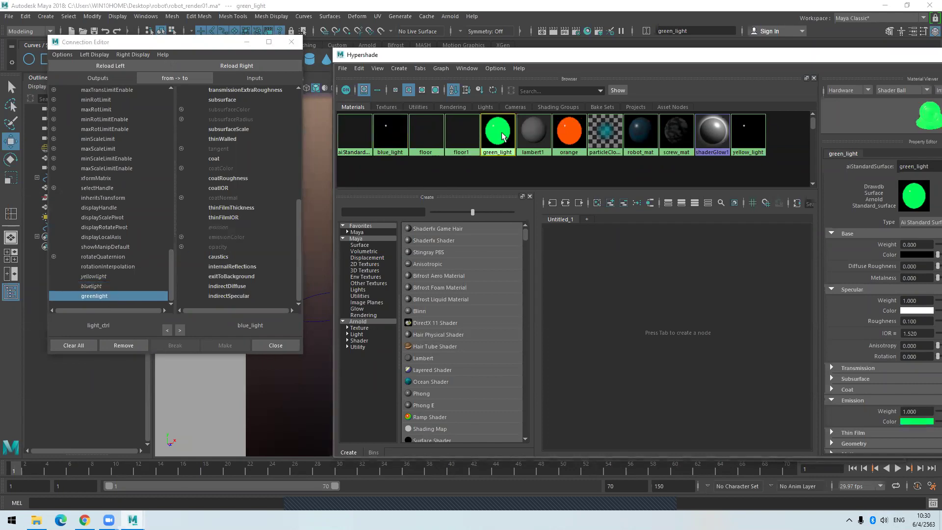
left_click(234, 65)
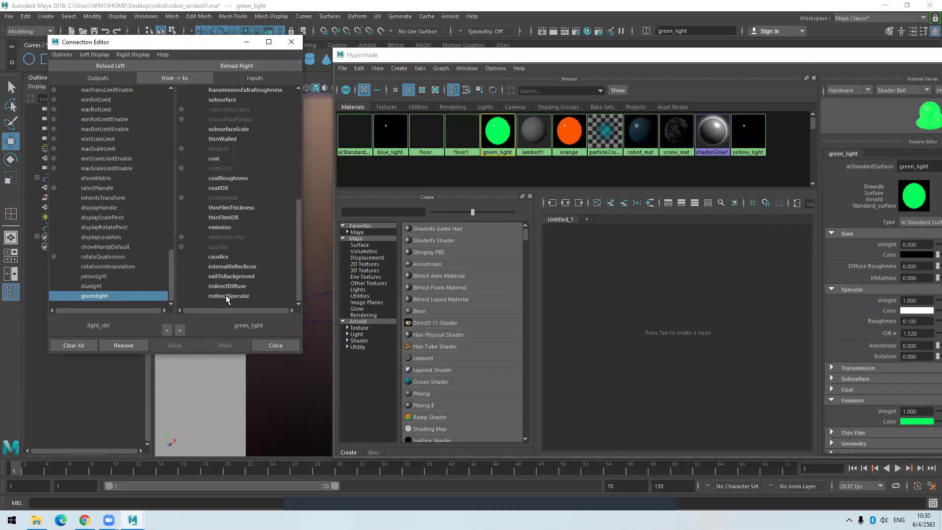
left_click(220, 228)
left_click_drag(702, 58, 514, 123)
left_click(803, 120)
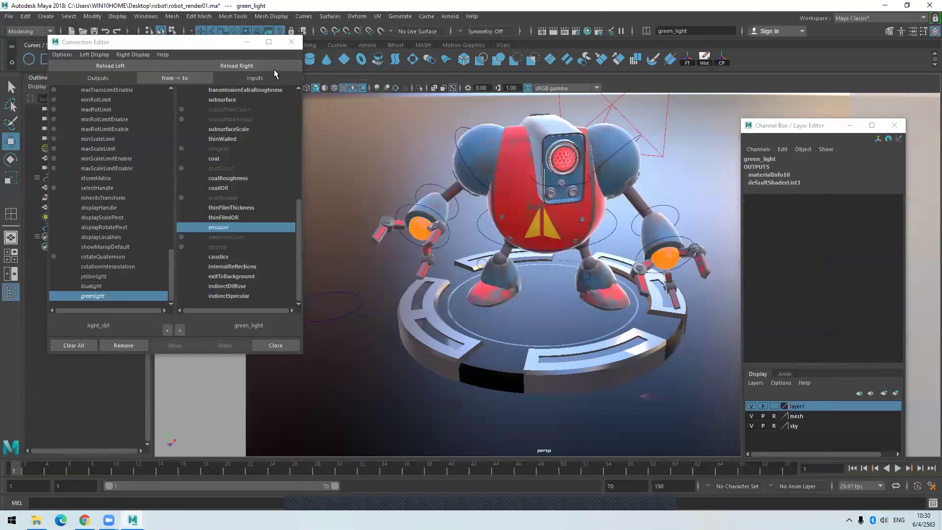
left_click(292, 42)
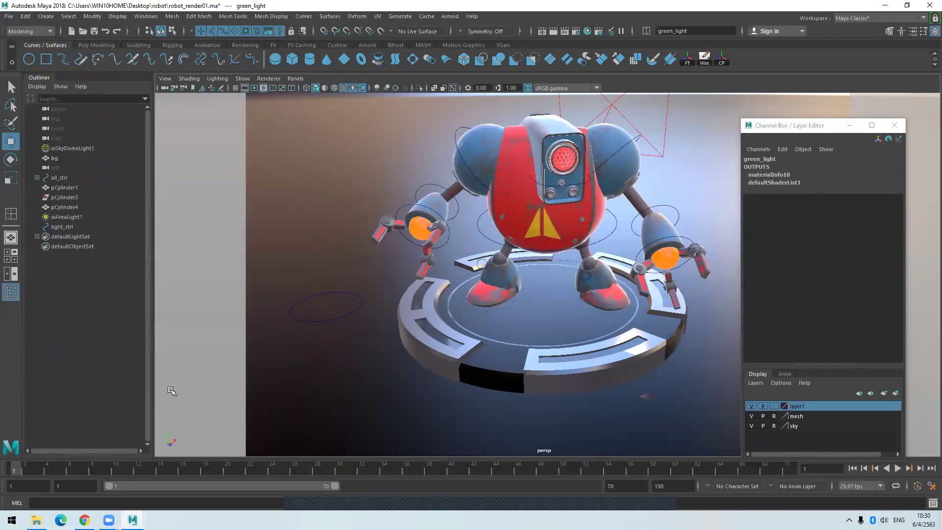
Select the light_ctrl curve and test its Yellowlight attribute at 5 before returning it to 0.
left_click(350, 314)
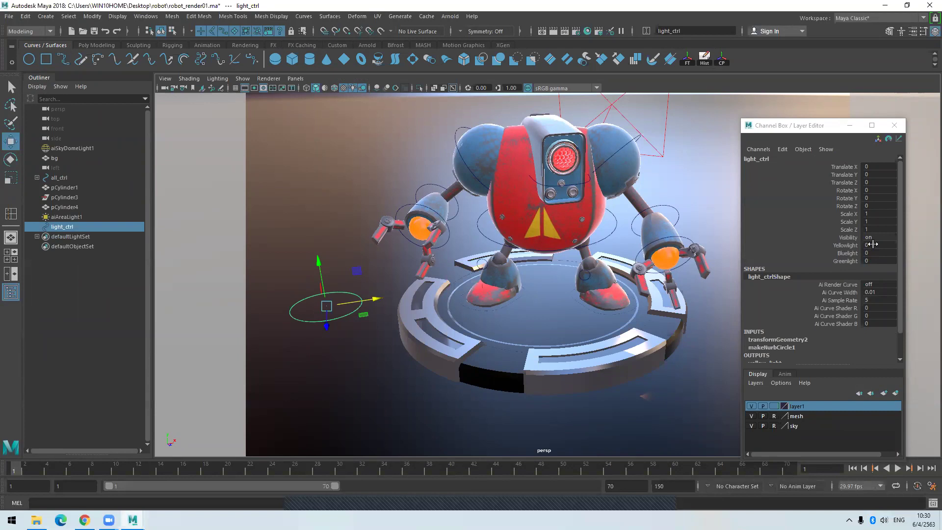
left_click(849, 246)
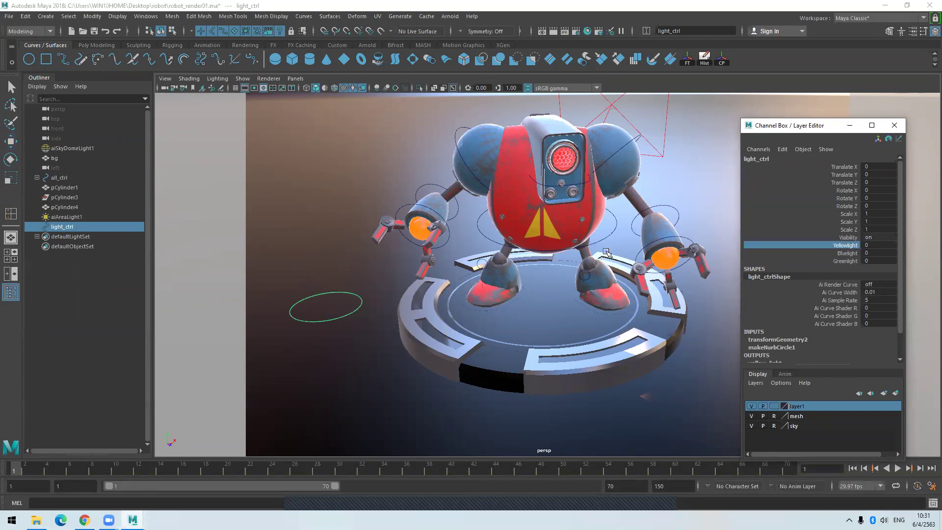
left_click(877, 246)
type("5")
key("Return")
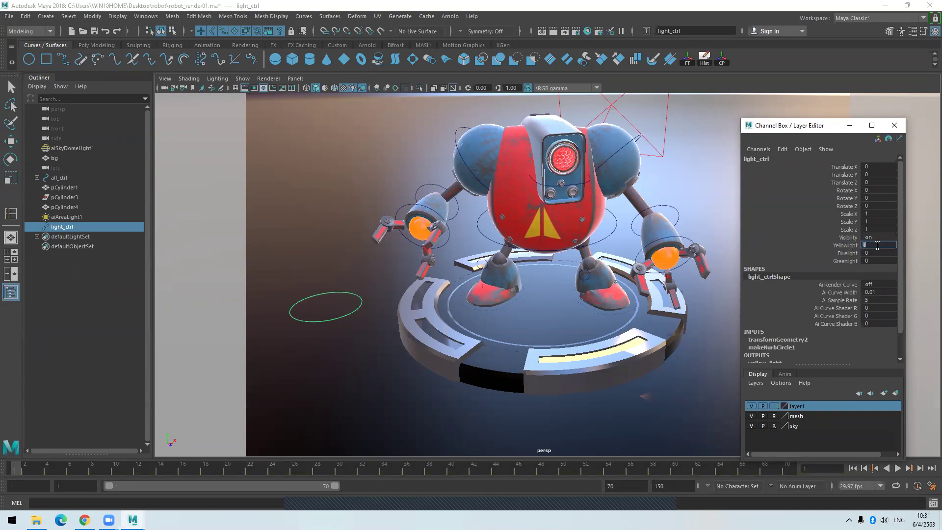
type("0")
key("Return")
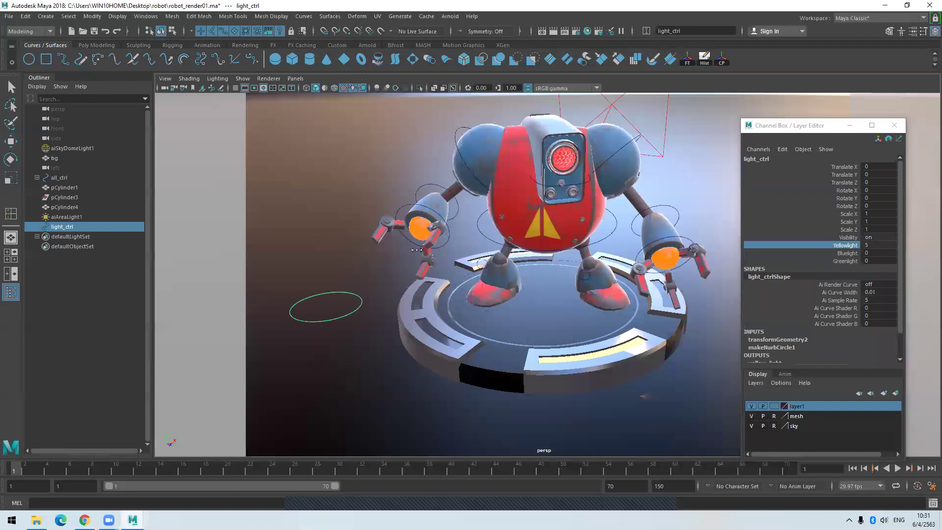
middle_click_drag(341, 247, 538, 255)
middle_click_drag(417, 277, 312, 281)
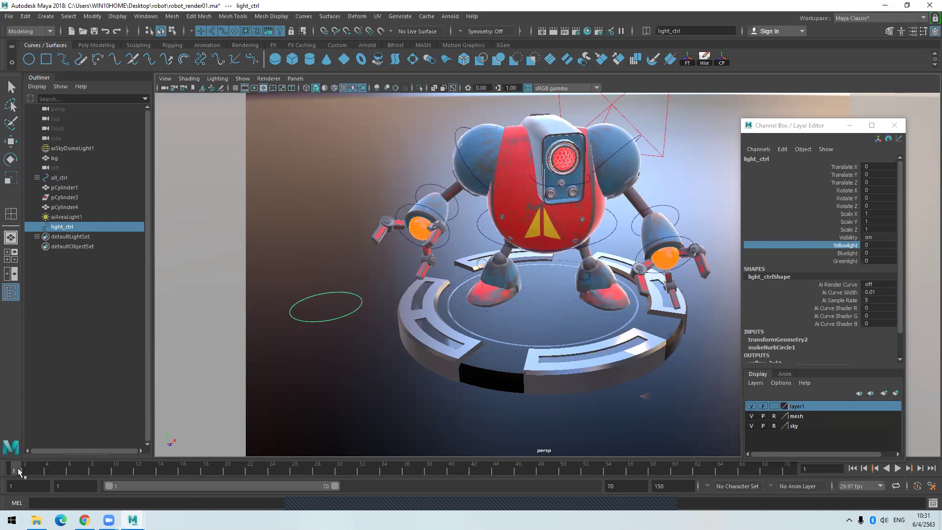
Key light_ctrl's Yellowlight, Bluelight and Greenlight attributes at 0 on frame 1.
left_click(851, 261, "shift")
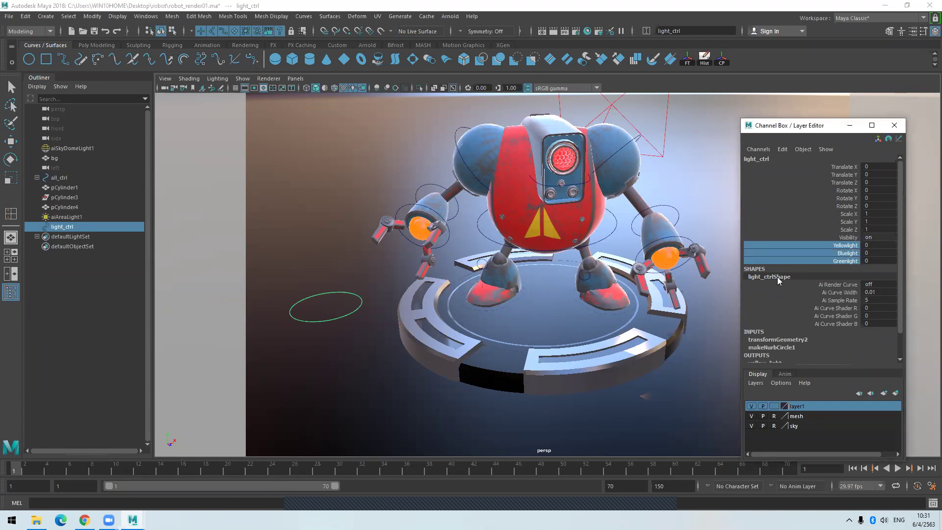
right_click(836, 260)
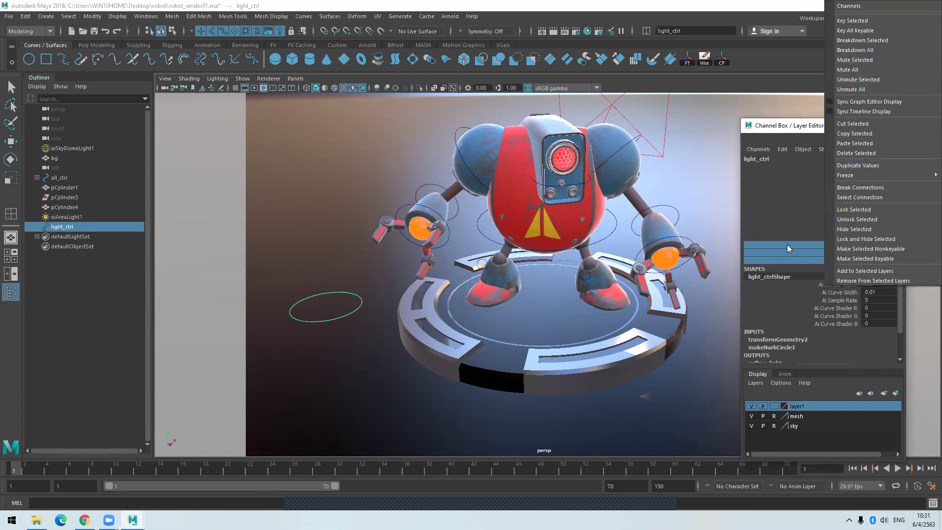
left_click(829, 238)
left_click_drag(837, 246, 844, 265)
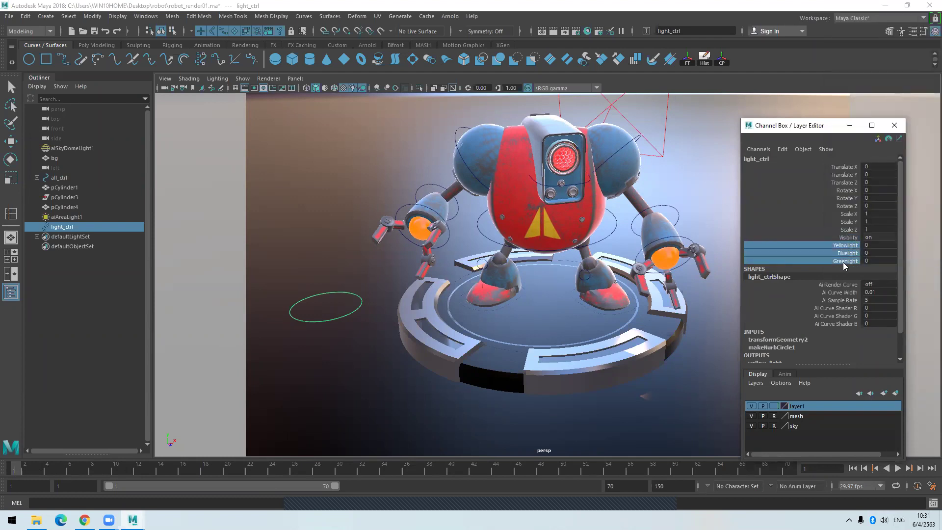
right_click(844, 259)
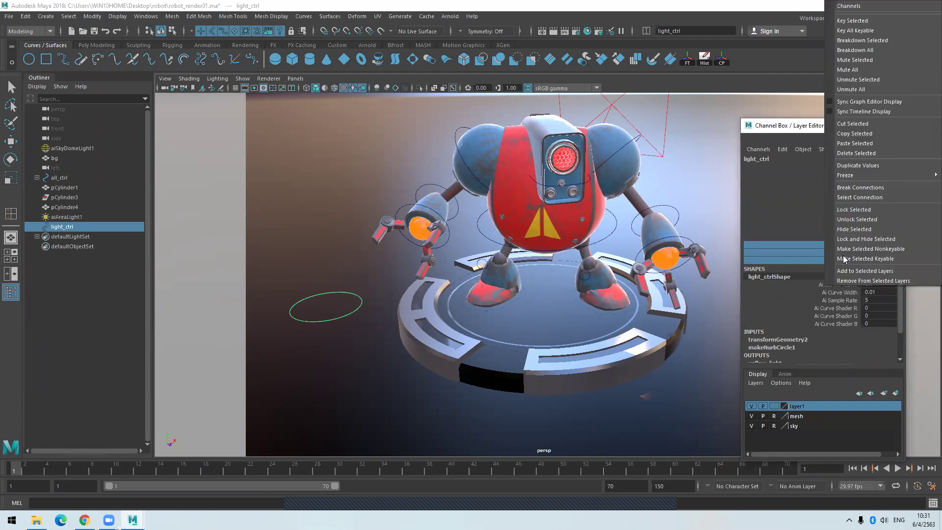
left_click(850, 22)
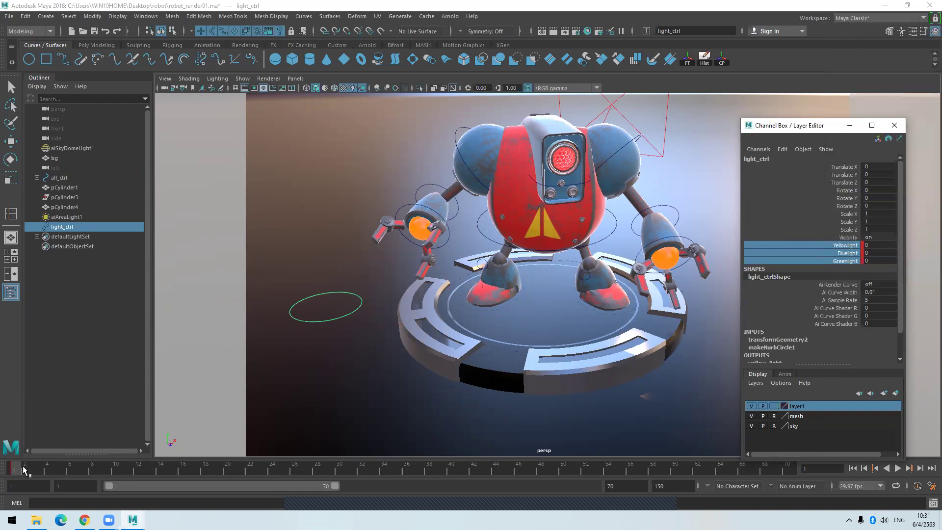
Key the Yellowlight, Bluelight and Greenlight attributes at 0 on frame 10.
left_click(53, 468)
left_click_drag(53, 469, 119, 472)
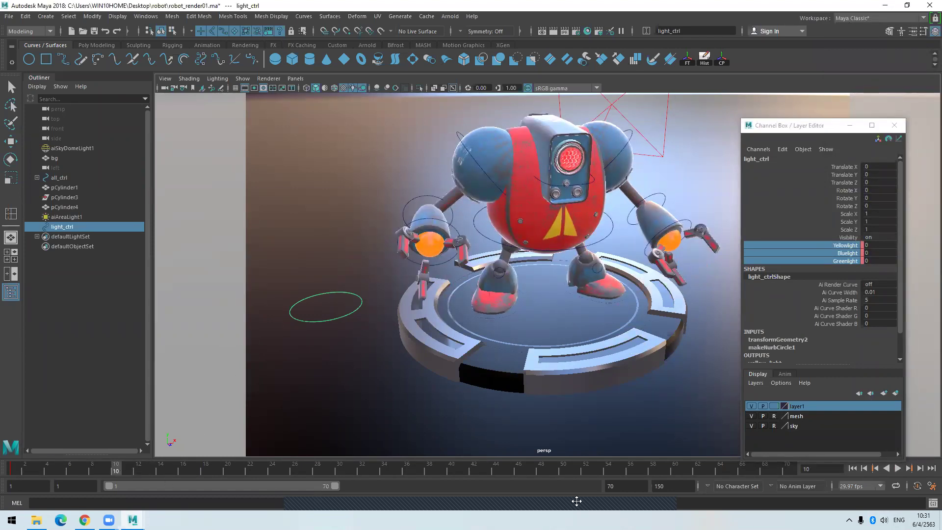
right_click(833, 244)
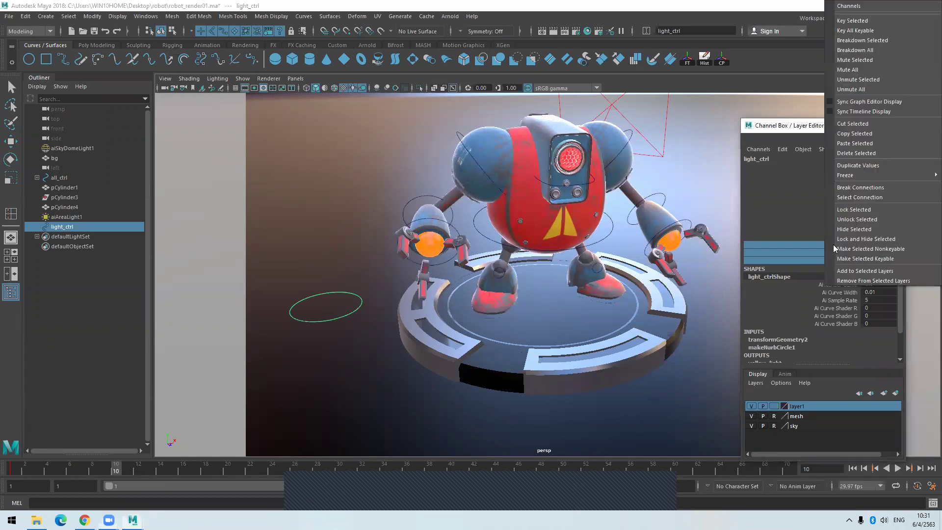
left_click(861, 21)
Go to frame 17, set Yellowlight, Bluelight and Greenlight to 4, and key all three attributes.
left_click_drag(119, 472, 195, 473)
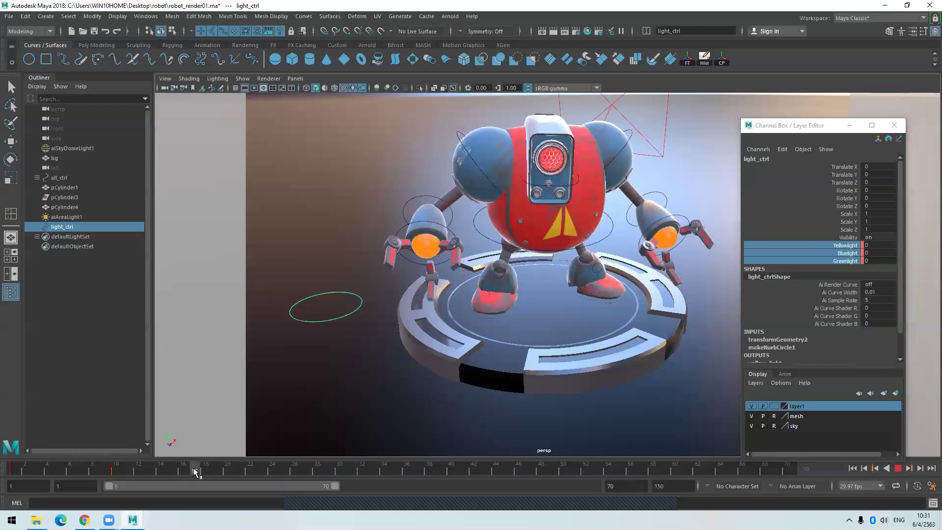
left_click_drag(872, 246, 877, 254)
left_click(879, 261)
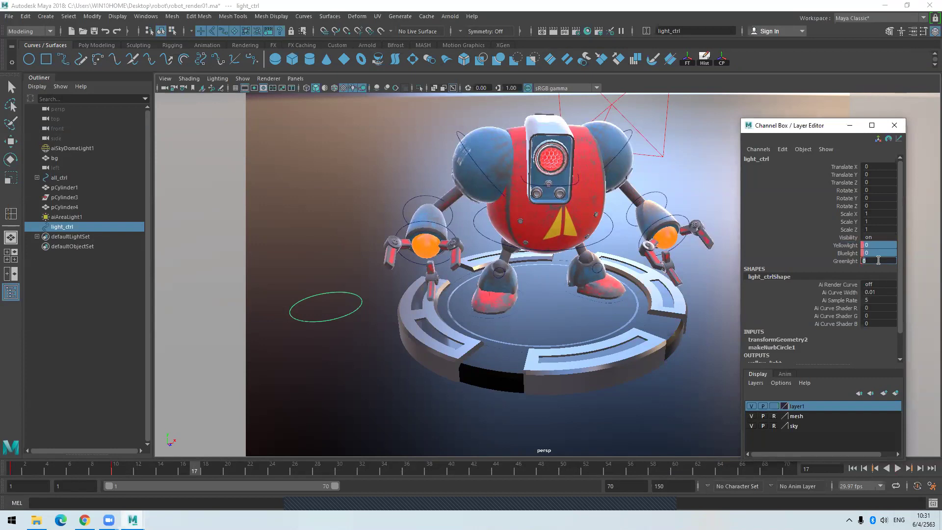
key("Return")
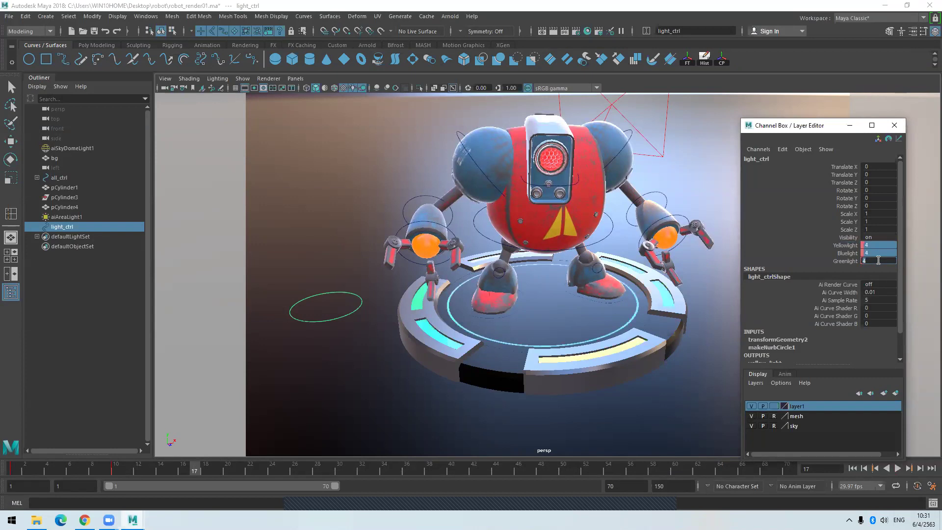
left_click_drag(844, 264, 845, 245)
right_click(845, 245)
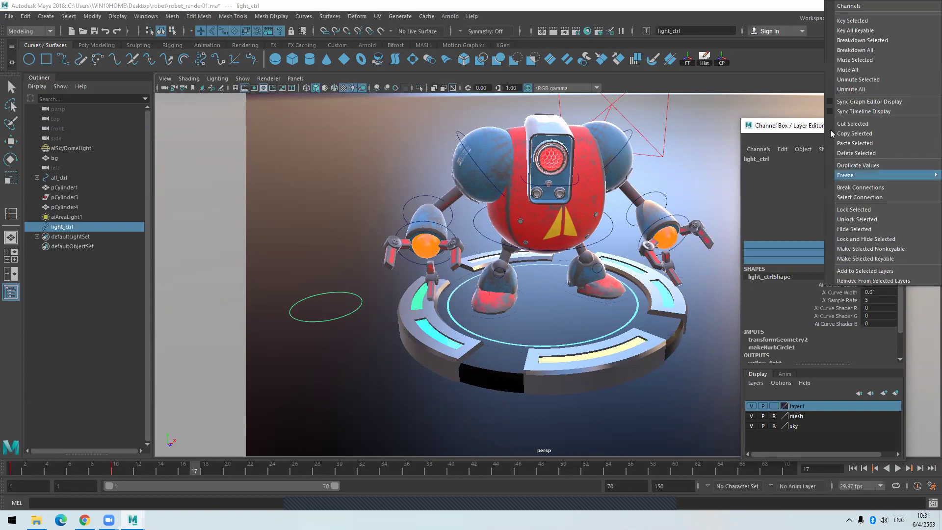
left_click(845, 21)
Go to frame 23, set the three light attributes back to 0, key them, and deselect light_ctrl.
left_click_drag(210, 472, 260, 473)
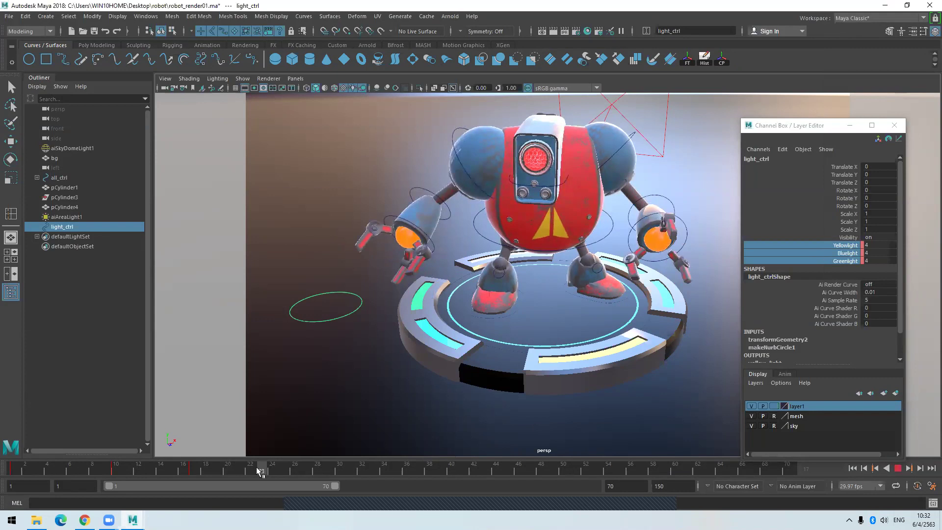
left_click(869, 259)
left_click_drag(869, 254, 869, 247)
type("0")
key("Return")
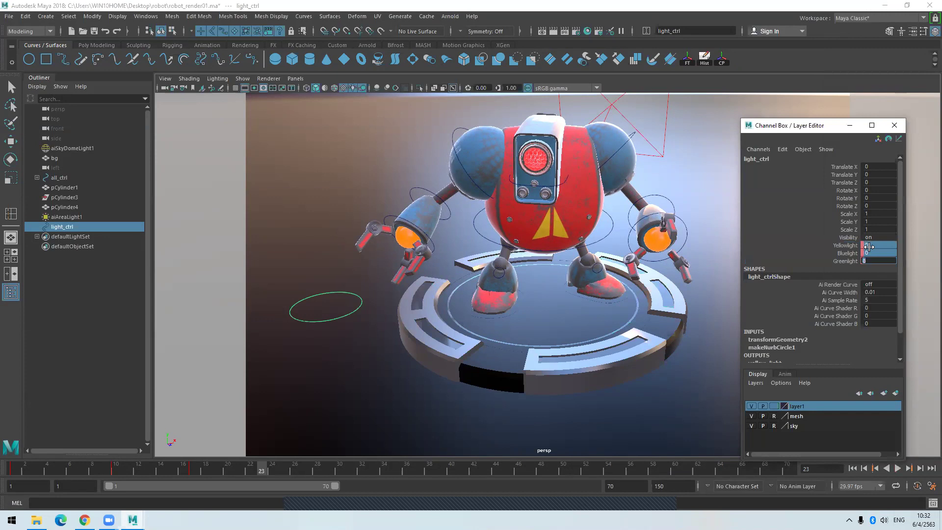
left_click_drag(839, 264, 839, 245)
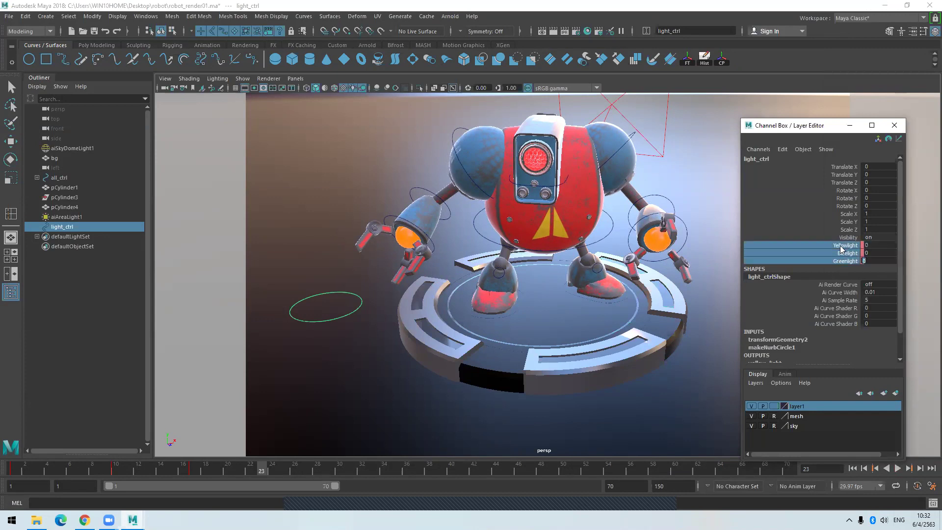
right_click(836, 245)
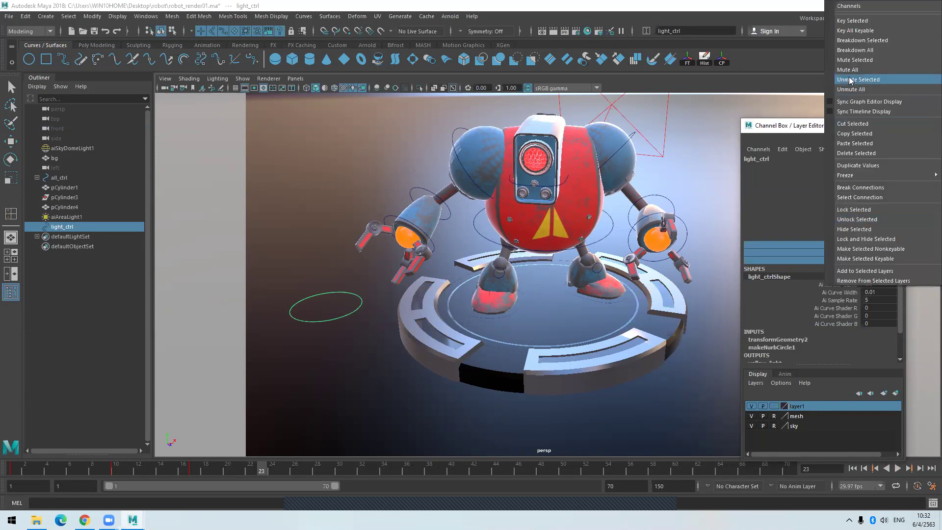
left_click(853, 20)
left_click(715, 216)
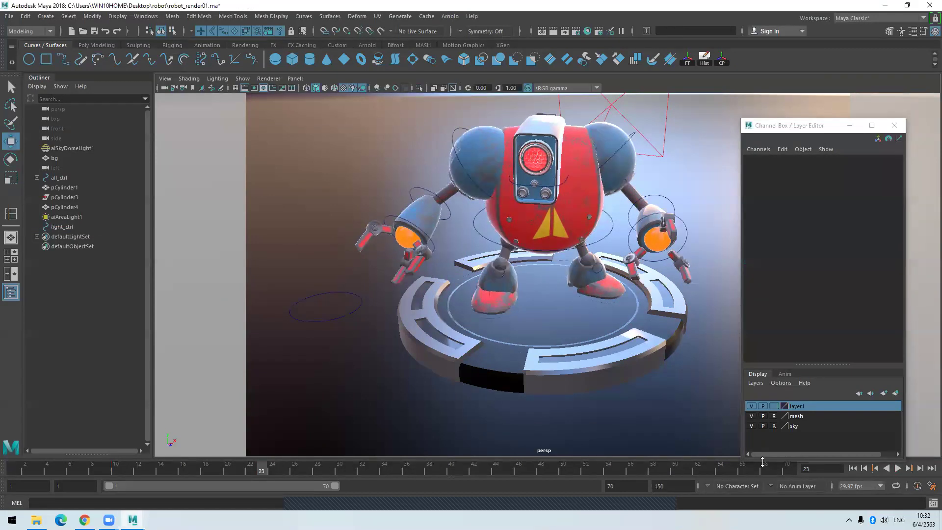
Scrub through the light animation back to frame 1, and watch the fcheck reference video from the robot_render folder.
mouse_move(340, 465)
left_mouse_down()
mouse_move(21, 464)
mouse_move(321, 466)
mouse_move(77, 437)
mouse_move(225, 438)
mouse_move(238, 452)
mouse_move(42, 440)
mouse_move(255, 455)
mouse_move(32, 442)
mouse_move(222, 440)
mouse_move(242, 448)
mouse_move(4, 452)
mouse_move(276, 449)
mouse_move(4, 454)
left_mouse_up()
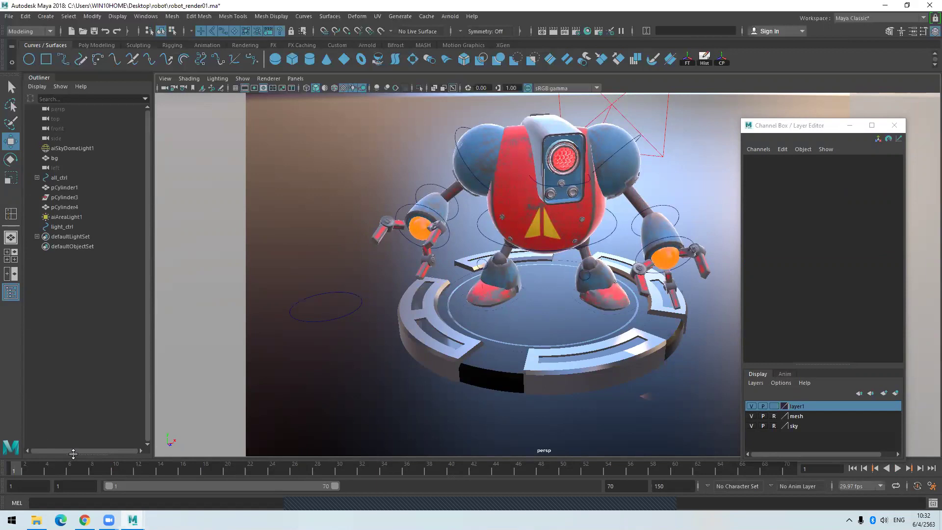
mouse_move(18, 469)
left_mouse_down()
mouse_move(156, 473)
mouse_move(7, 476)
mouse_move(141, 484)
mouse_move(34, 488)
mouse_move(10, 475)
left_mouse_up()
left_click(36, 521)
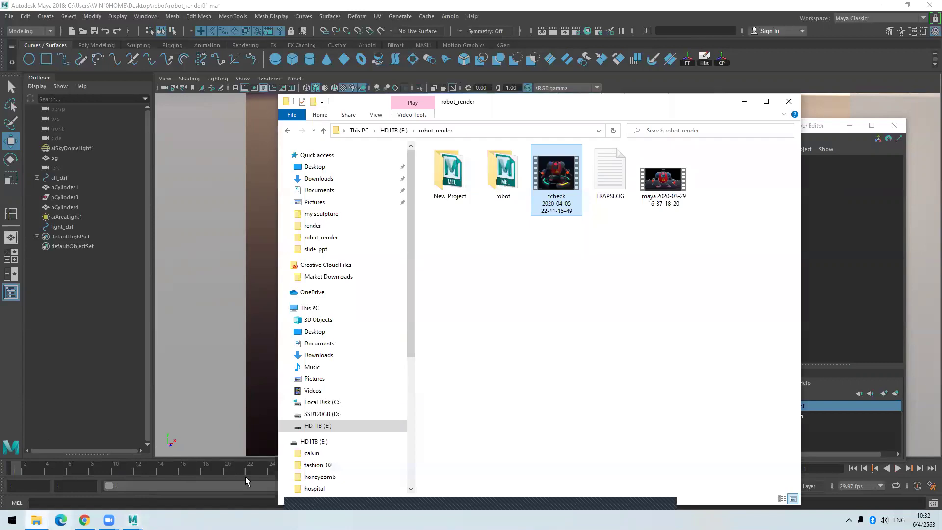
double_click(548, 195)
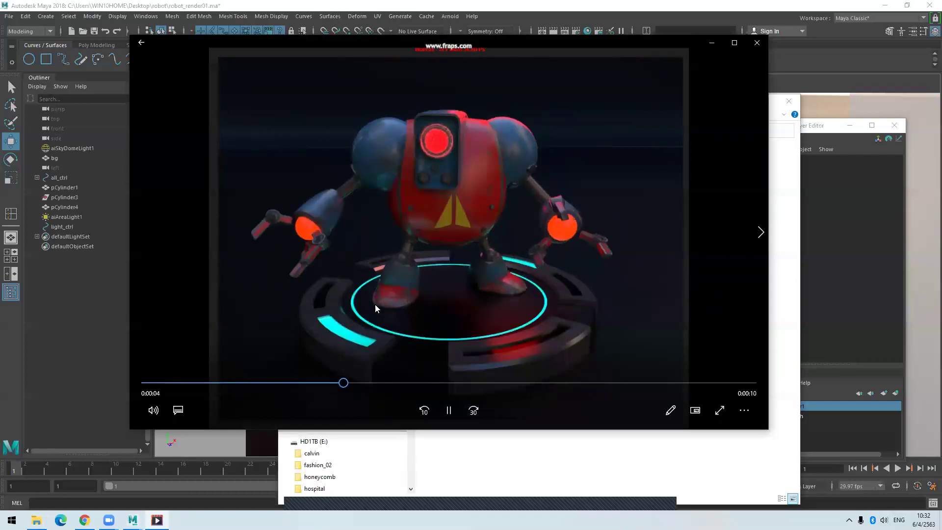
left_click(757, 43)
left_click(787, 101)
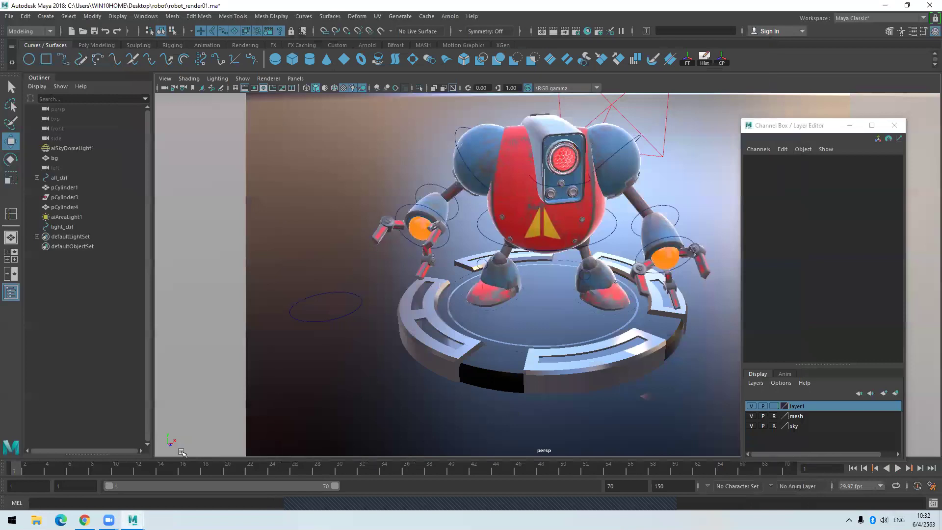
Close the floating Channel Box and open the Graph Editor with light_ctrl's animation curves in view.
left_click(352, 316)
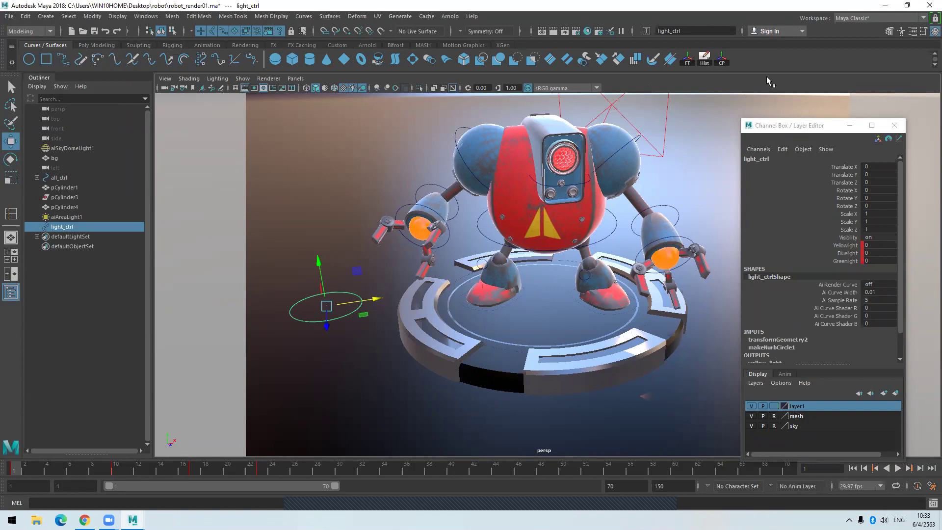
left_click(86, 44)
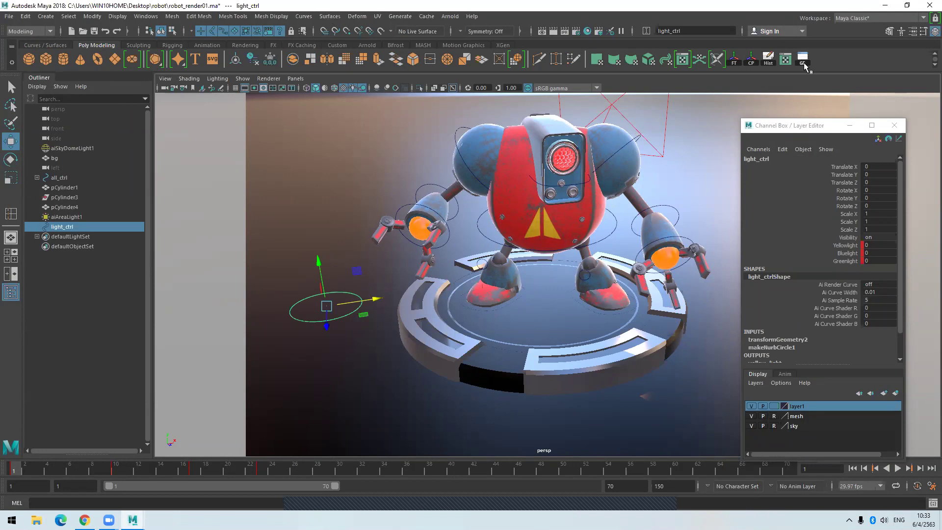
left_click(894, 124)
left_click(803, 59)
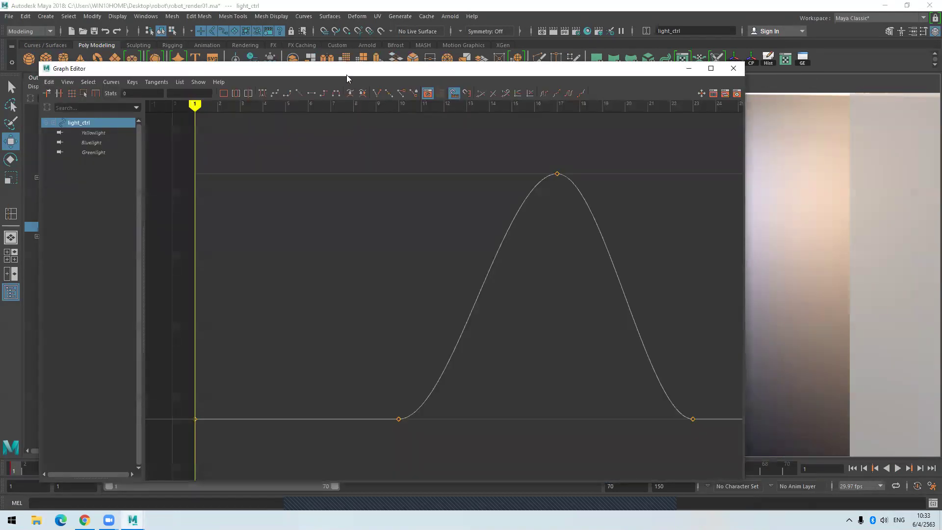
left_click_drag(346, 74, 513, 60)
scroll(569, 213, "down", 8)
scroll(569, 213, "up", 4)
scroll(608, 221, "down", 5)
scroll(698, 249, "up", 3)
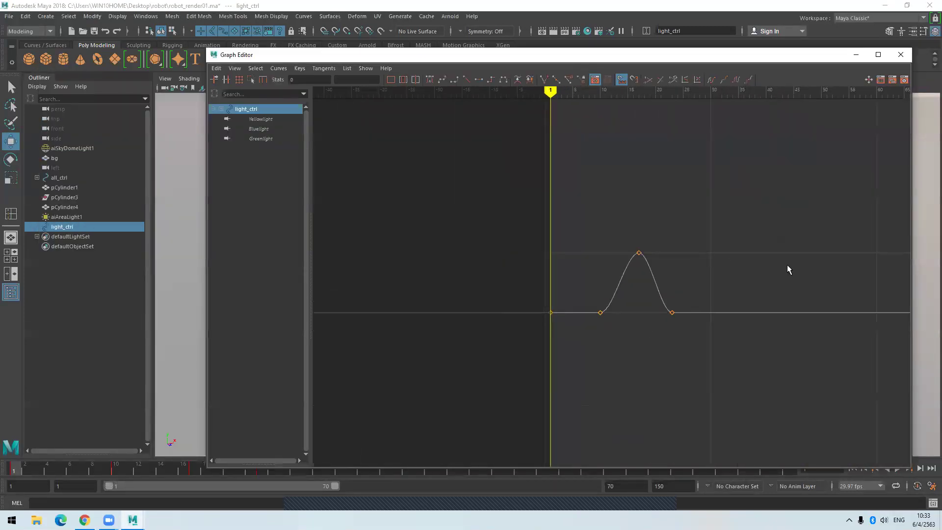
middle_click_drag(789, 266, 669, 259, "alt")
scroll(670, 255, "down", 2)
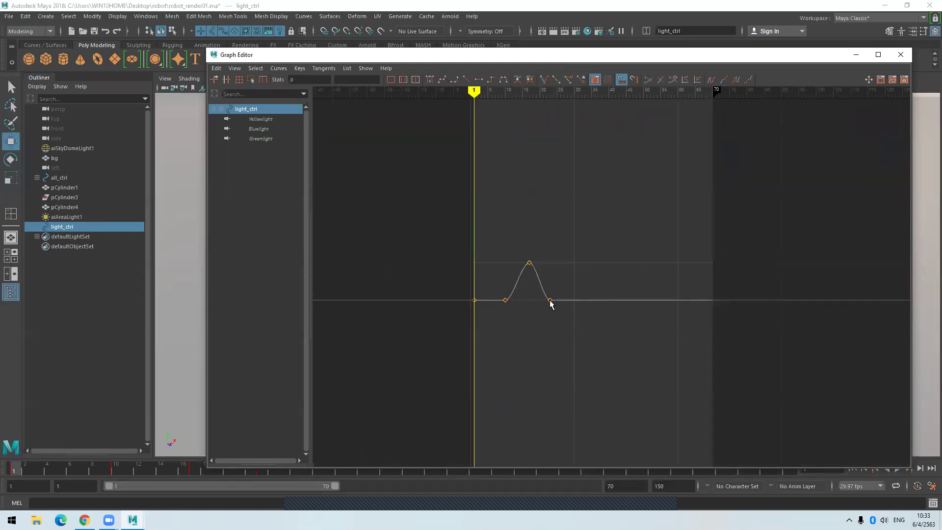
Examine the Yellowlight, Bluelight and Greenlight curves one by one, and show all of light_ctrl's curves together again.
left_click(269, 121)
left_click(268, 129)
left_click(270, 139)
left_click(265, 129)
left_click(263, 120)
left_click(252, 109)
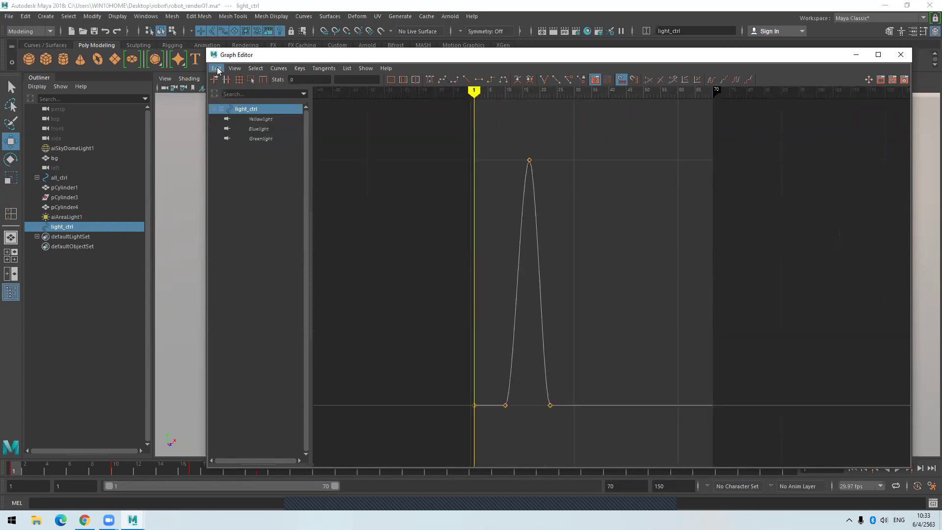
Switch the Graph Editor to Stacked View so the three light curves are displayed separately.
left_click(233, 68)
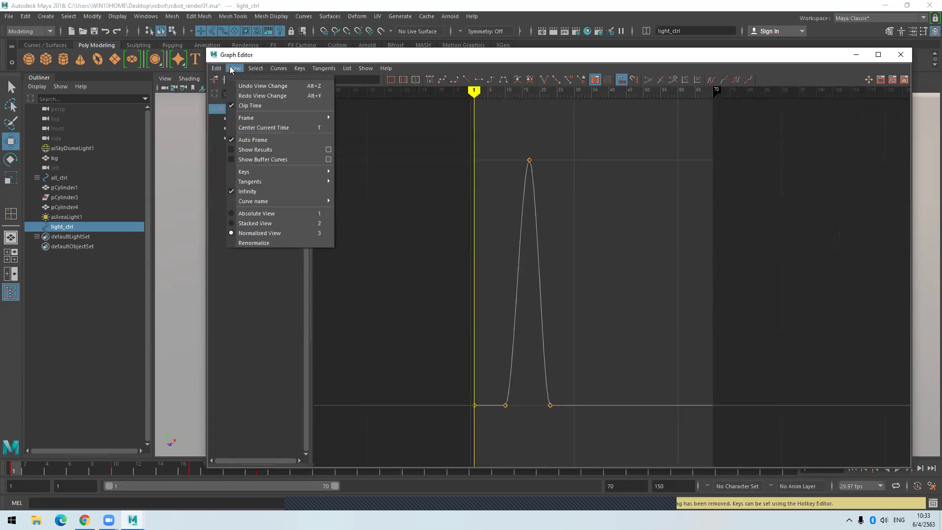
left_click(256, 224)
key("a")
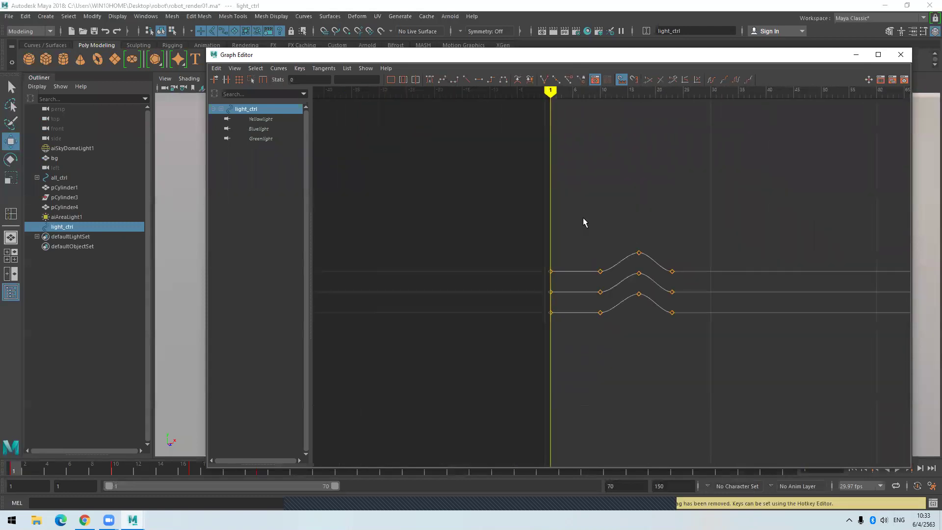
scroll(609, 220, "up", 8)
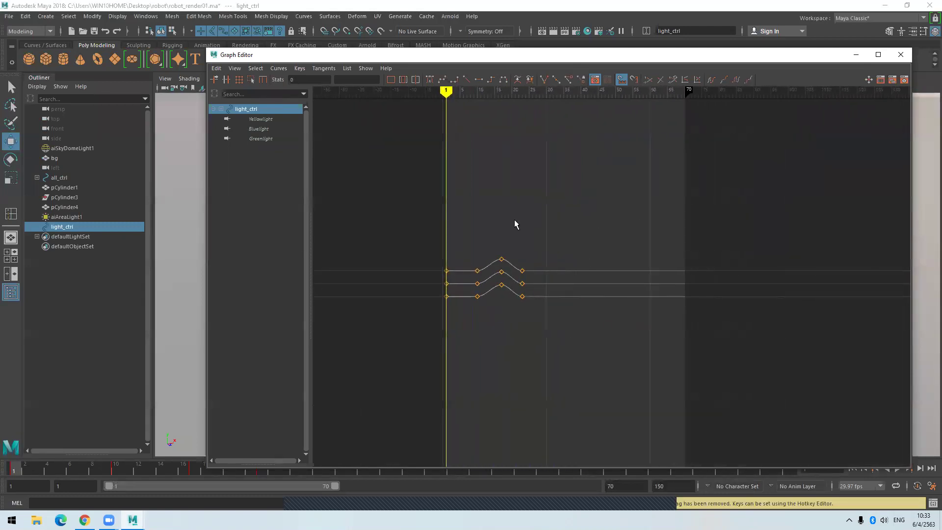
scroll(554, 220, "down", 3)
middle_click_drag(597, 232, 617, 223, "alt")
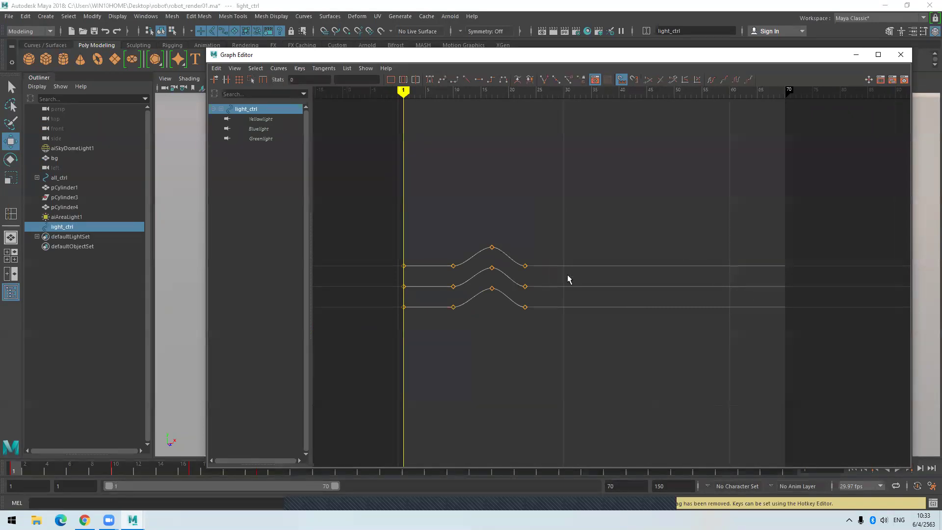
Make light_ctrl's three light curves repeat before and after their keys with pre- and post-infinity Cycle with Offset.
left_click(270, 120)
left_click(262, 139)
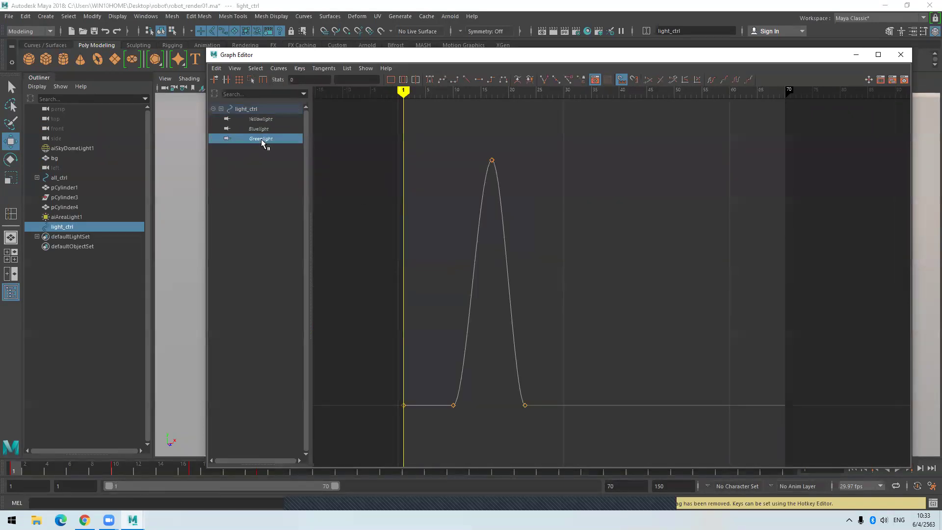
left_click(251, 112)
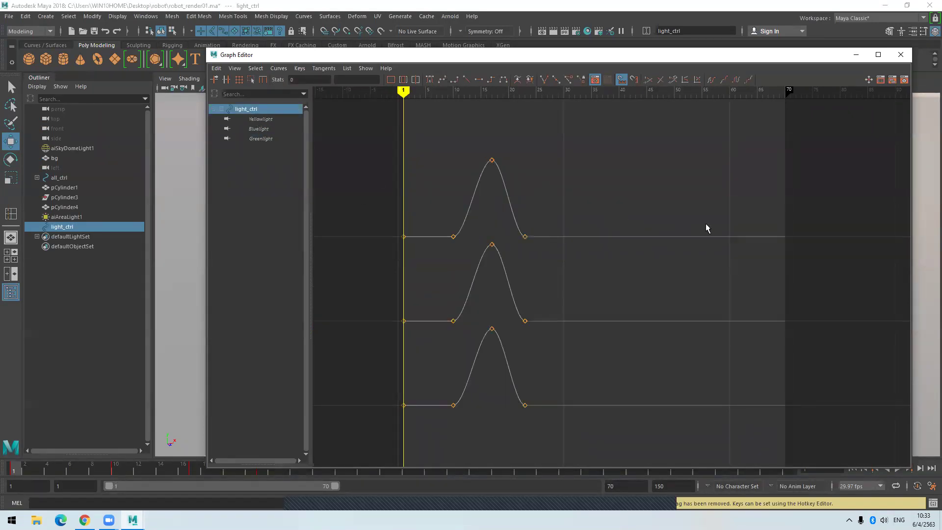
key("f")
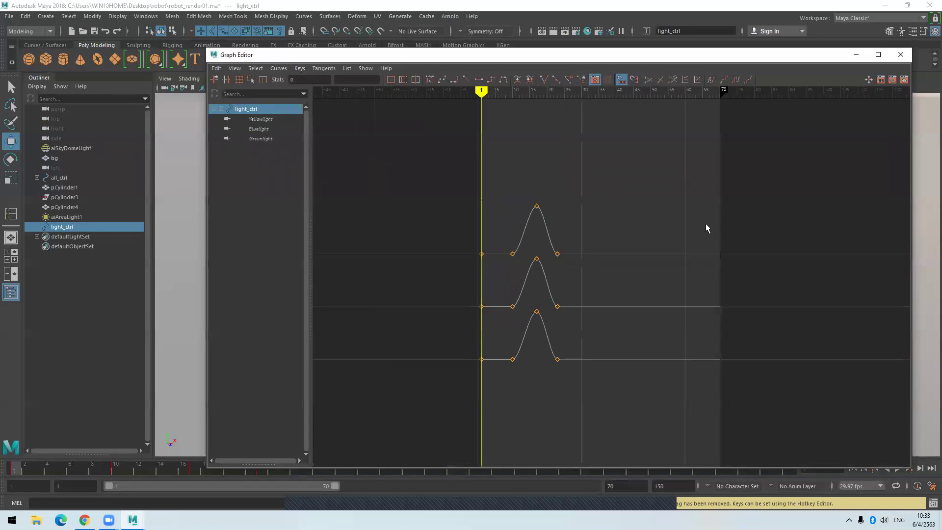
left_click(725, 81)
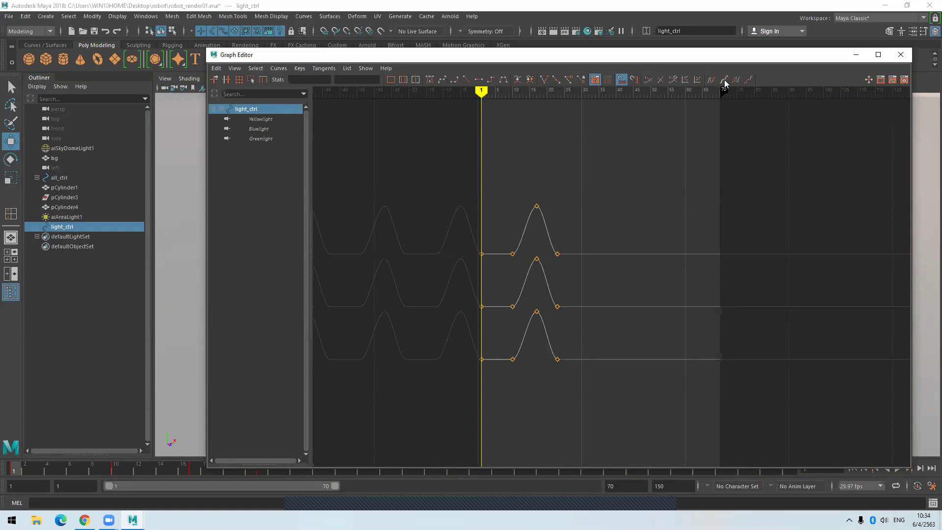
left_click(748, 81)
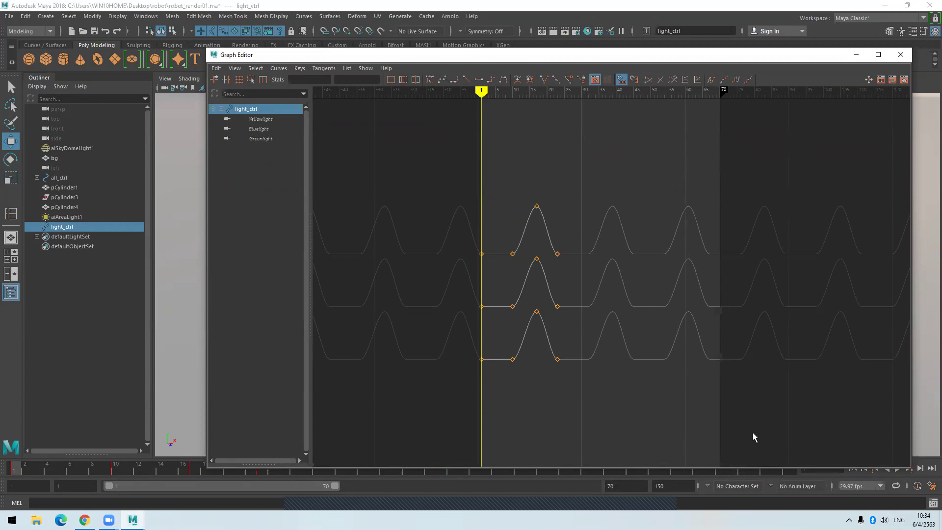
Scrub the timeline to frame 70 and back to frame 1 to check the repeating light curves.
left_click_drag(729, 476, 799, 479)
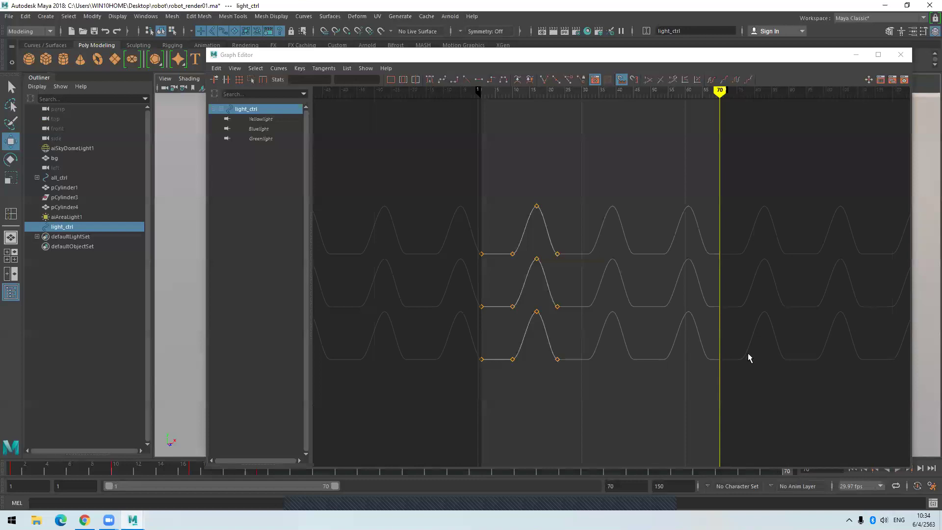
left_click(787, 471)
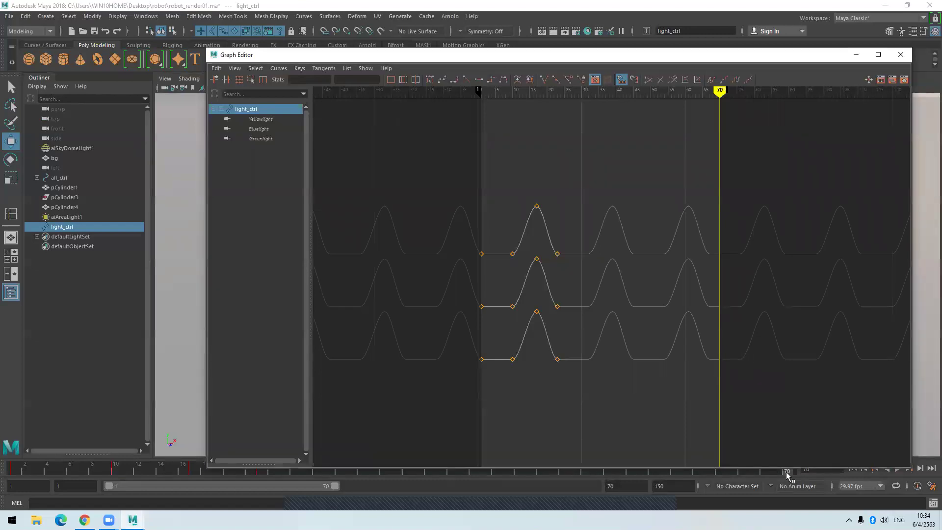
left_click_drag(788, 475, 13, 475)
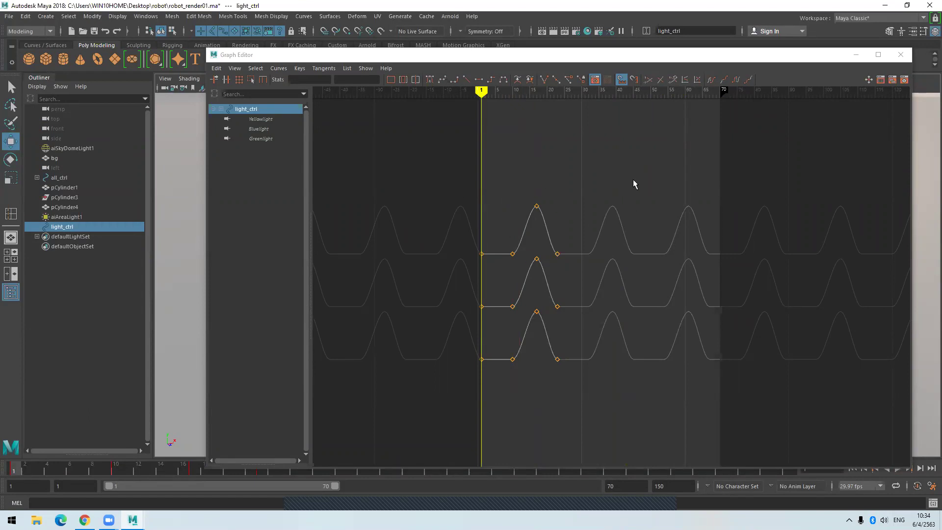
Minimize the Graph Editor, play the light animation in the viewport, and return to frame 1.
left_click_drag(574, 56, 530, 53)
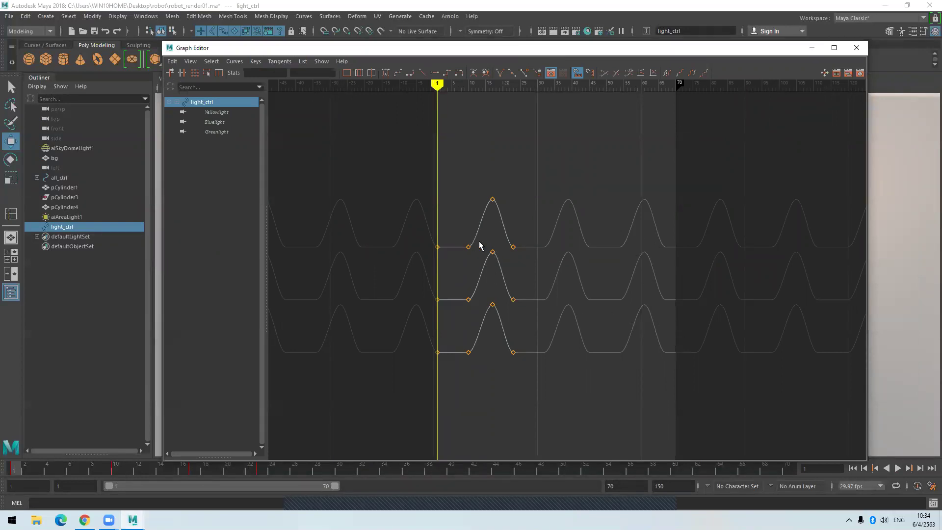
left_click(811, 49)
key("alt+v")
left_click_drag(162, 469, 818, 467)
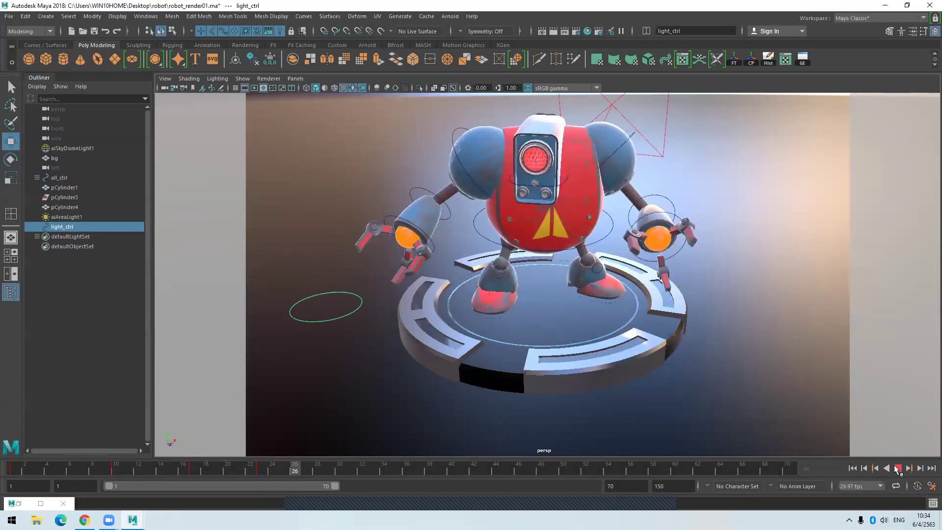
left_click(897, 469)
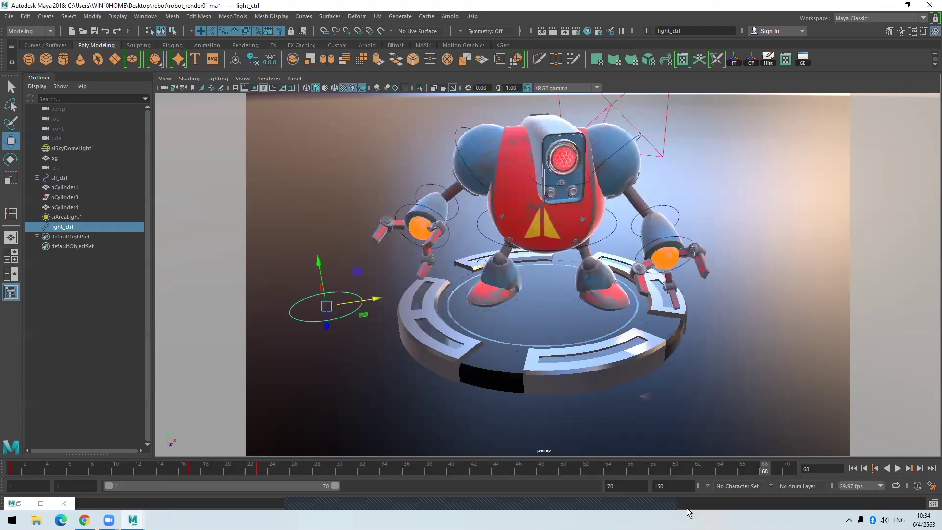
left_click_drag(766, 475, 7, 434)
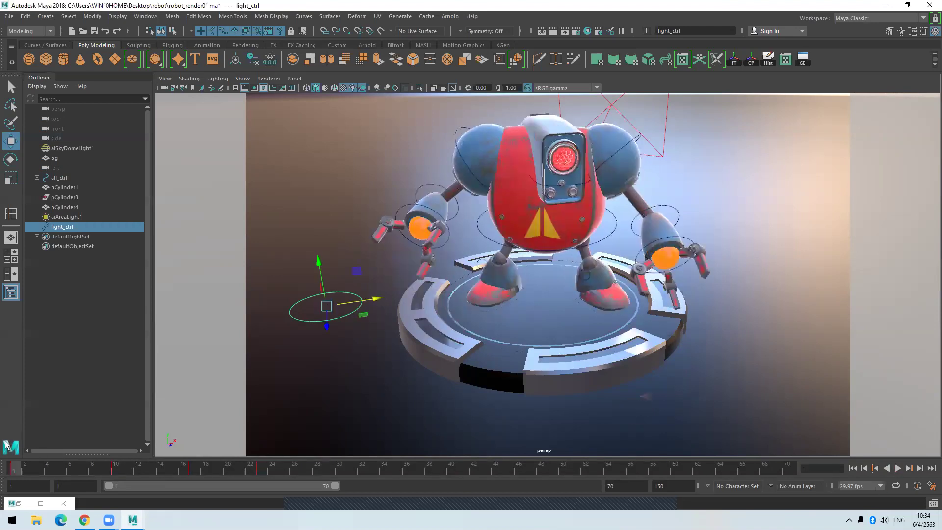
Restore the Graph Editor, isolate the Yellowlight curve, and switch to Normalized View with the frame range in view.
left_click(808, 59)
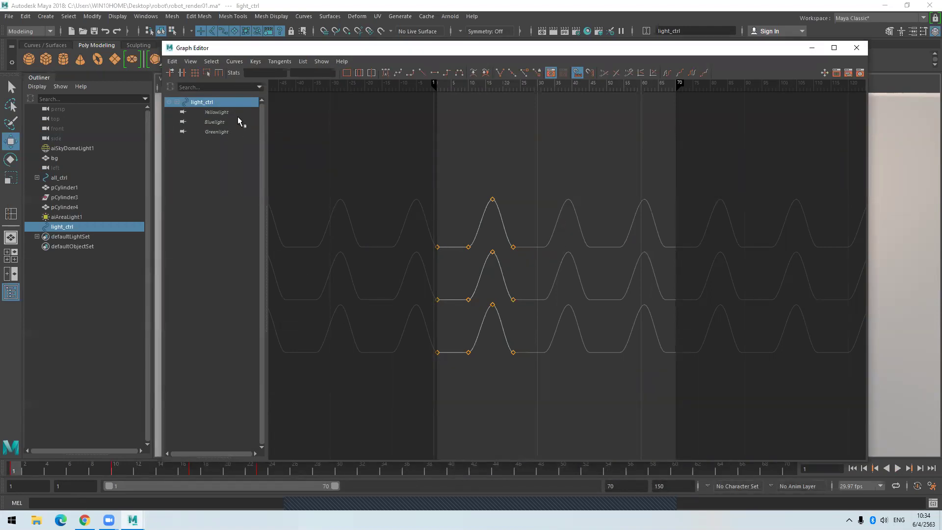
left_click(215, 114)
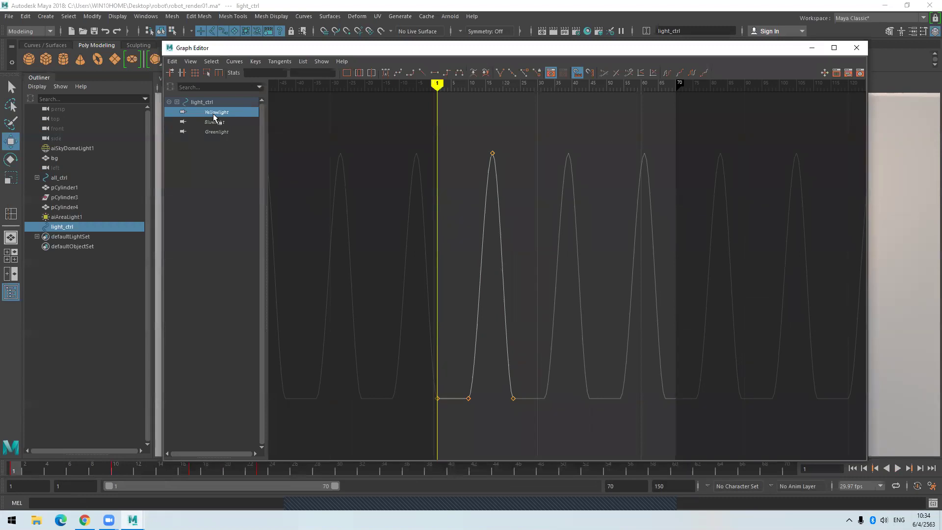
left_click(185, 63)
mouse_move(172, 62)
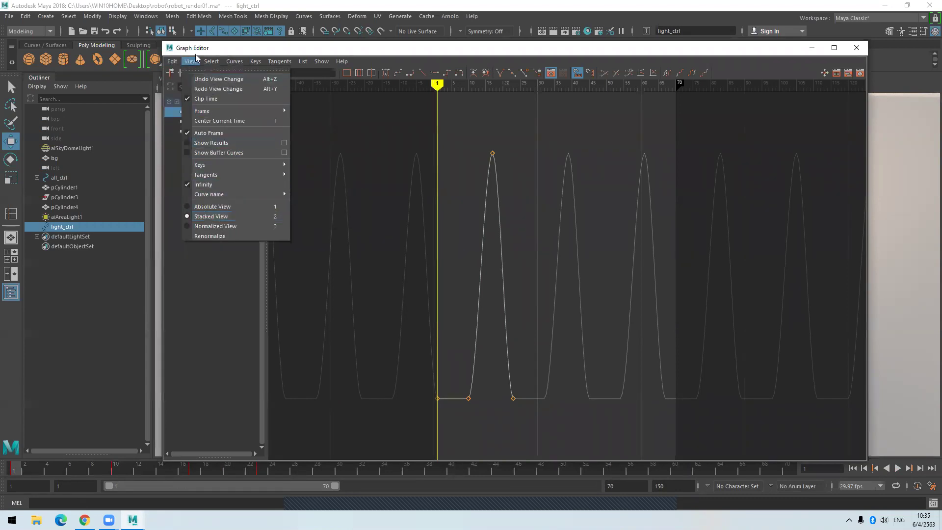
left_click(212, 226)
scroll(652, 232, "down", 5)
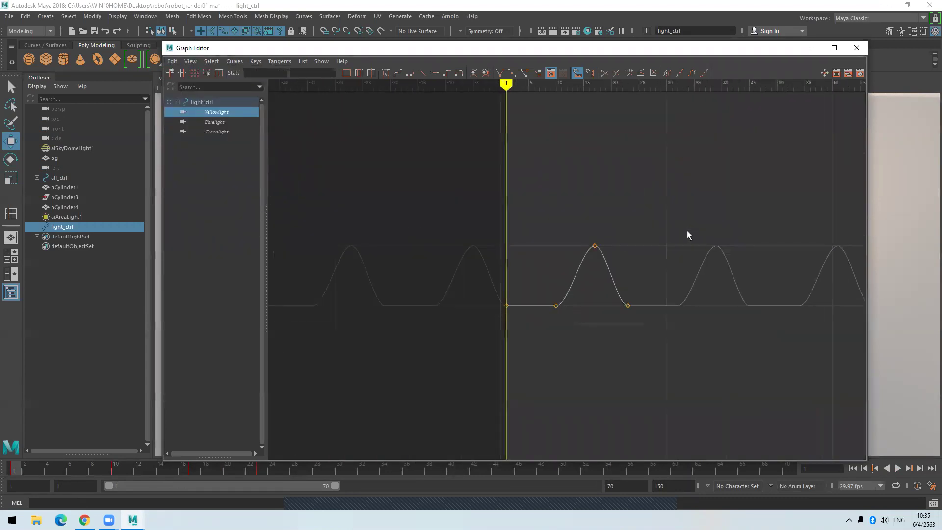
scroll(697, 231, "down", 3)
middle_click_drag(703, 231, 652, 227, "alt")
scroll(639, 228, "up", 3)
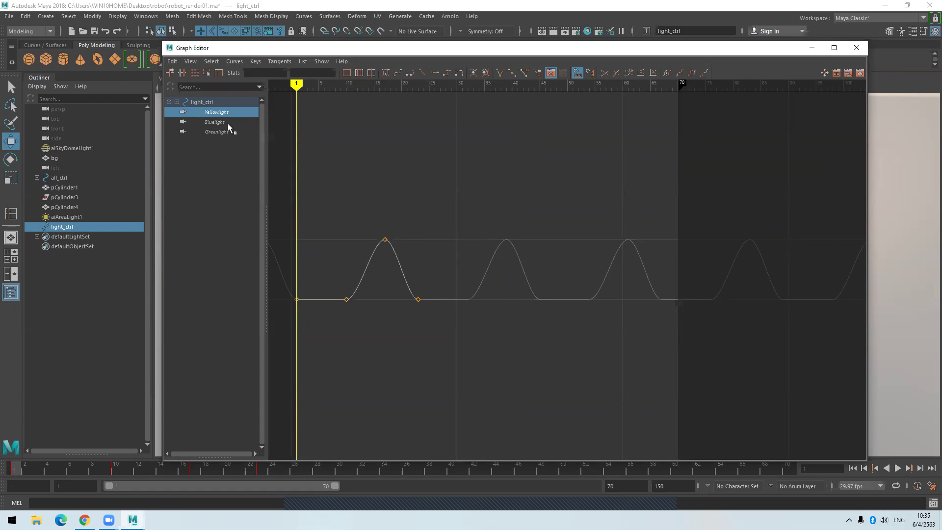
Shift all of the Bluelight curve's keys 6 frames later, putting its peak key at frame 23.
left_click(212, 123)
key("f")
left_click_drag(704, 161, 342, 397)
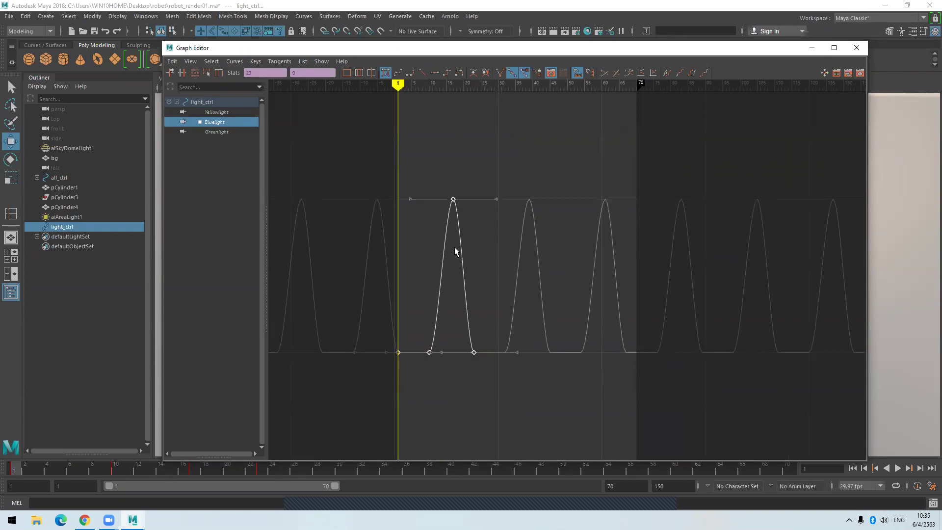
middle_click_drag(454, 242, 477, 248, "shift")
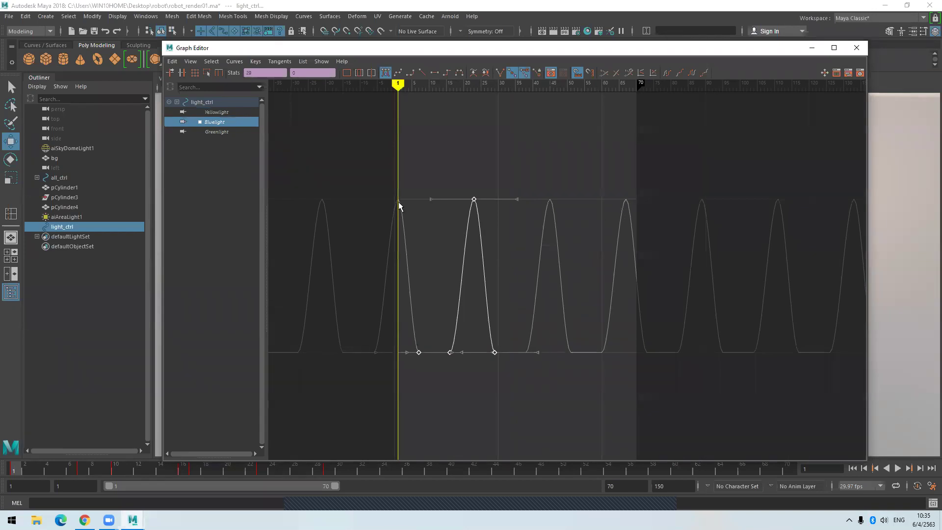
scroll(464, 221, "up", 3)
middle_click_drag(464, 221, 518, 225, "alt")
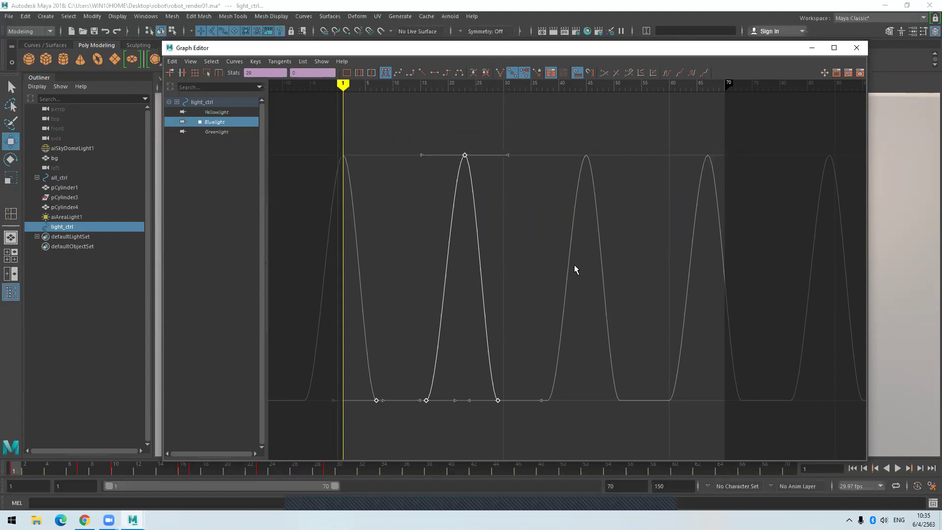
Move the last three Bluelight keys 1 frame later, leaving the first key in place, so a repeated peak falls at frame 70.
left_click_drag(554, 123, 370, 437)
left_click_drag(610, 121, 414, 430, "shift")
middle_click_drag(479, 253, 485, 260, "shift")
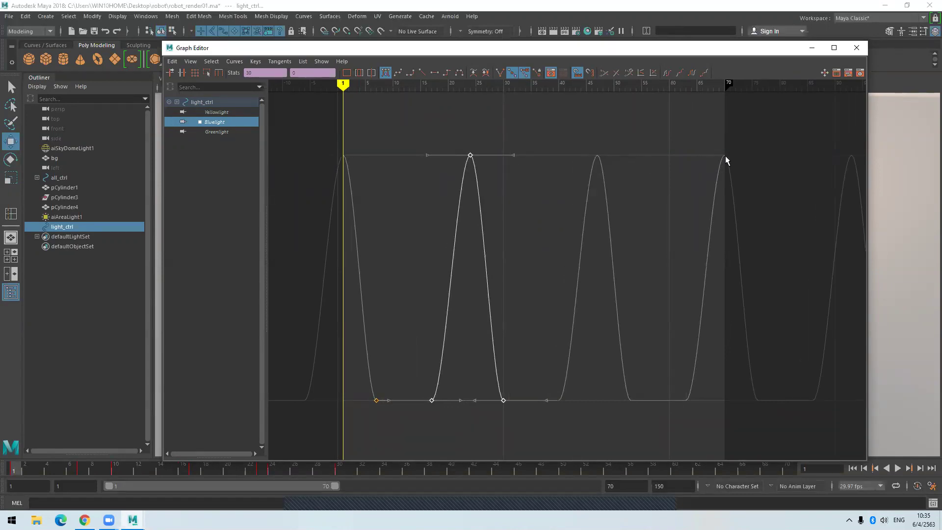
left_click(631, 229)
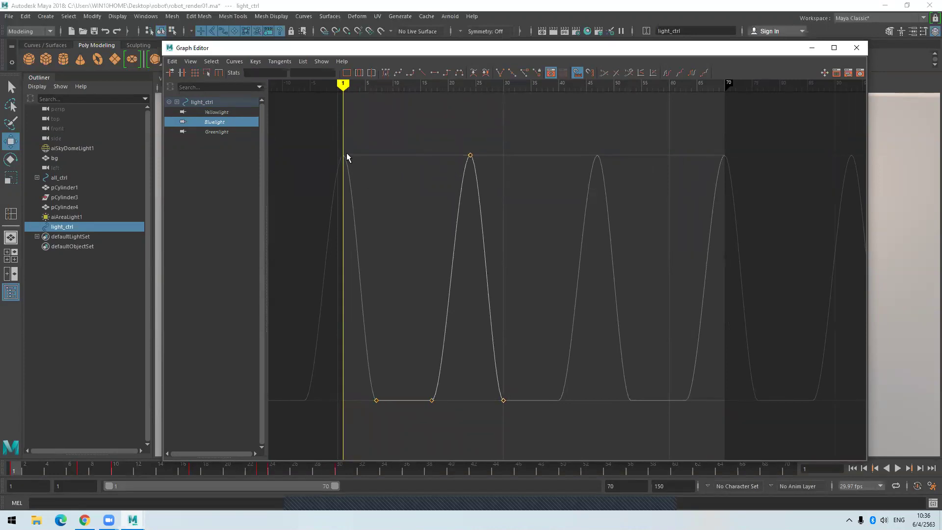
Compare the Yellowlight curve, then shift all of the Greenlight curve's keys 16 frames later, putting its peak at frame 33.
left_click(217, 112)
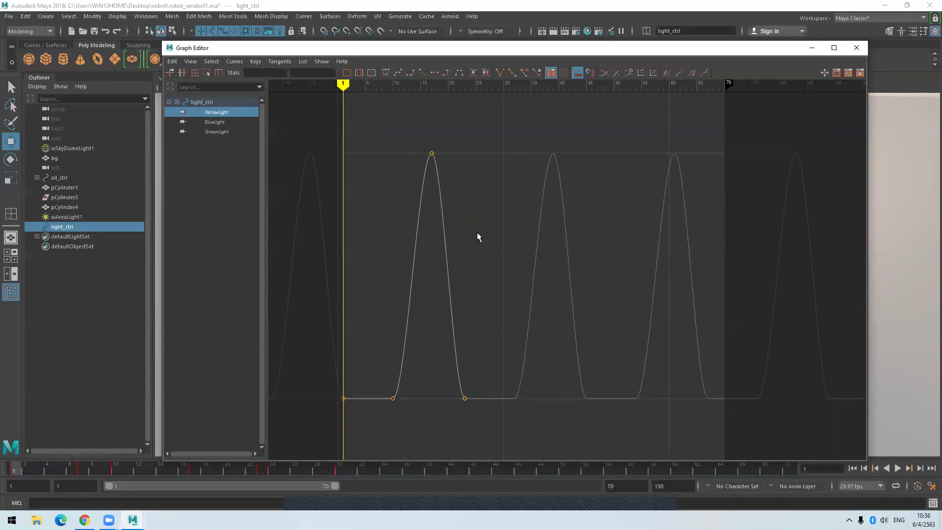
left_click(224, 132)
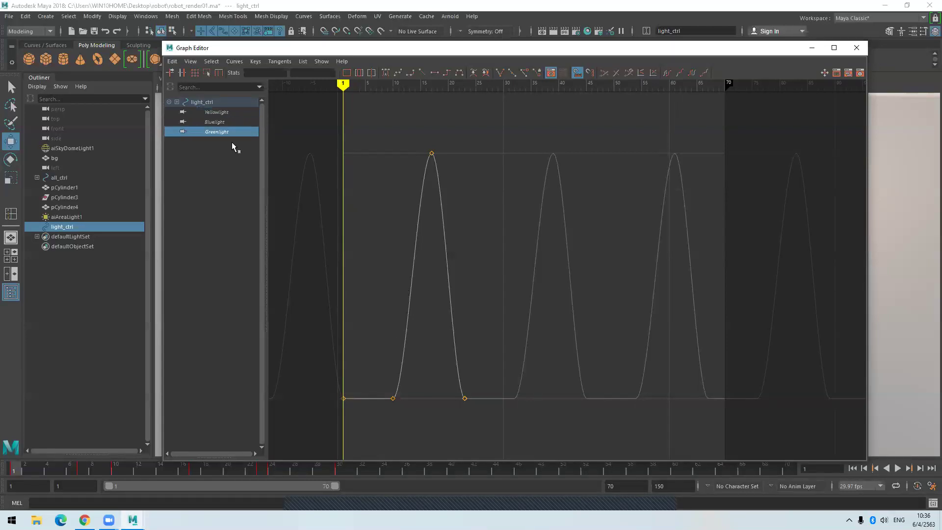
left_click_drag(604, 122, 326, 439)
middle_click_drag(476, 307, 540, 308, "shift")
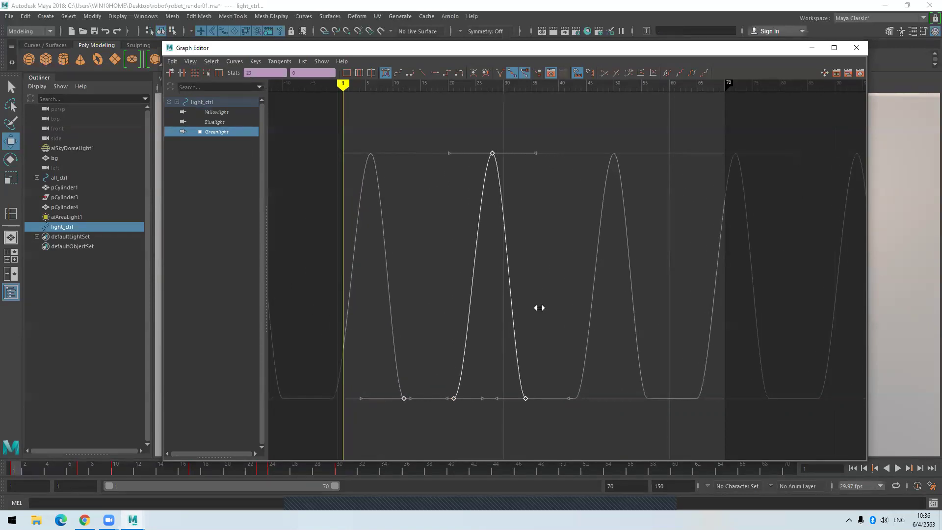
middle_click_drag(542, 309, 569, 309, "shift")
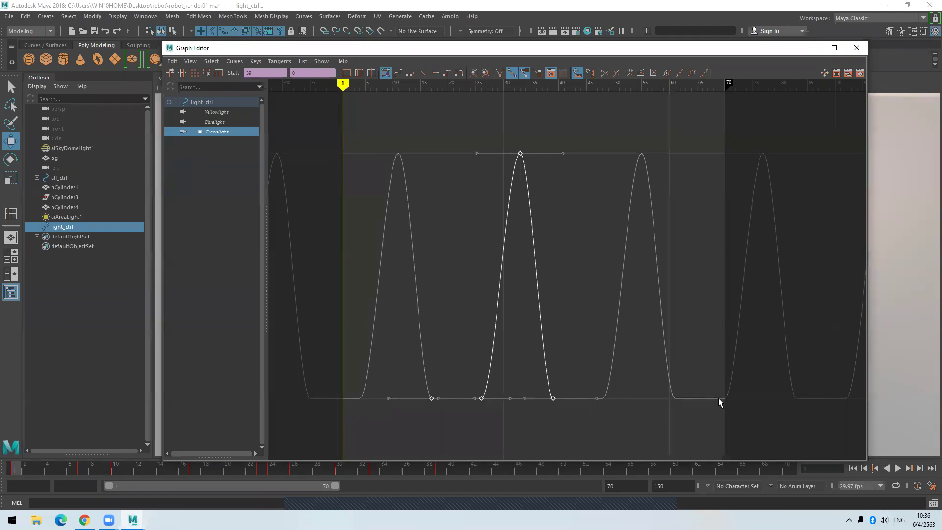
Move the last three Greenlight keys 1 frame later, with the peak at frame 34 and the first key left in place.
left_click_drag(595, 155, 463, 296)
middle_click_drag(457, 267, 480, 273, "shift")
key("ctrl+z")
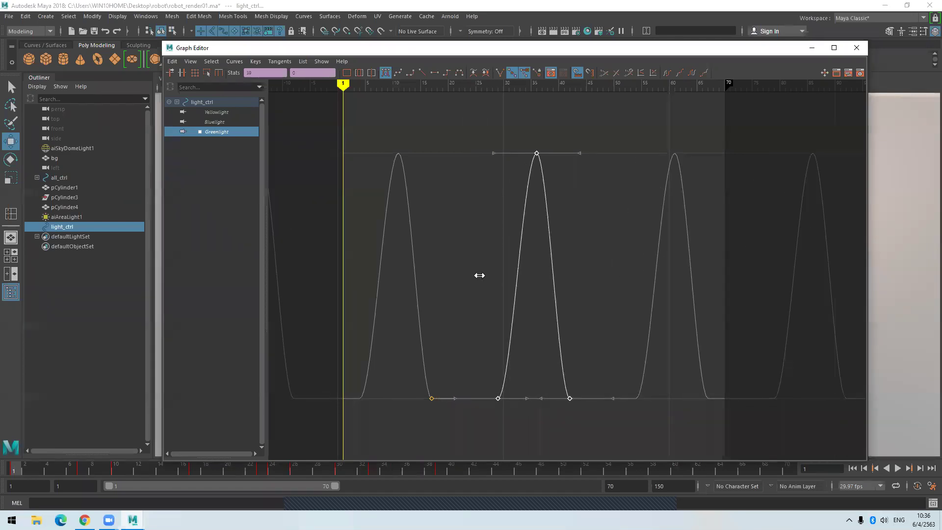
middle_click_drag(476, 276, 468, 277, "shift")
left_click(584, 243)
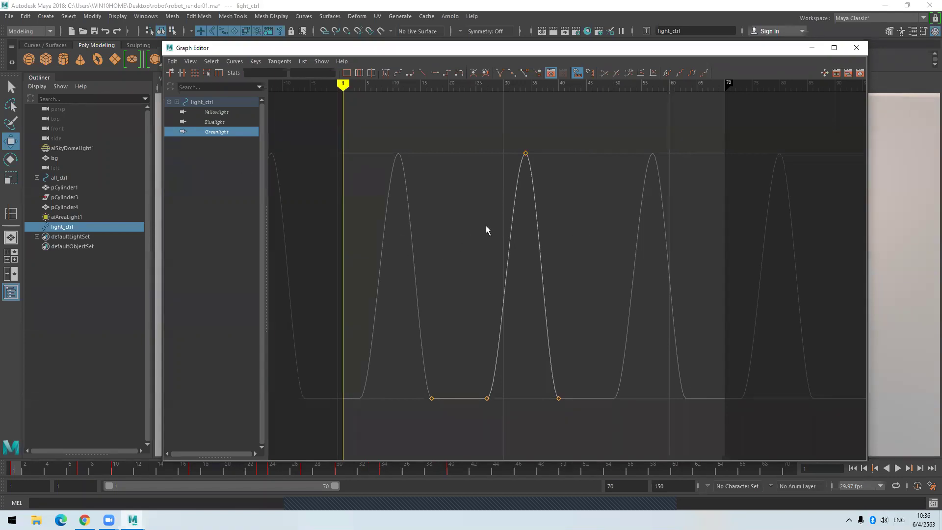
Close the Graph Editor, play the offset light animation in the viewport, and stop back at frame 1.
left_click(857, 47)
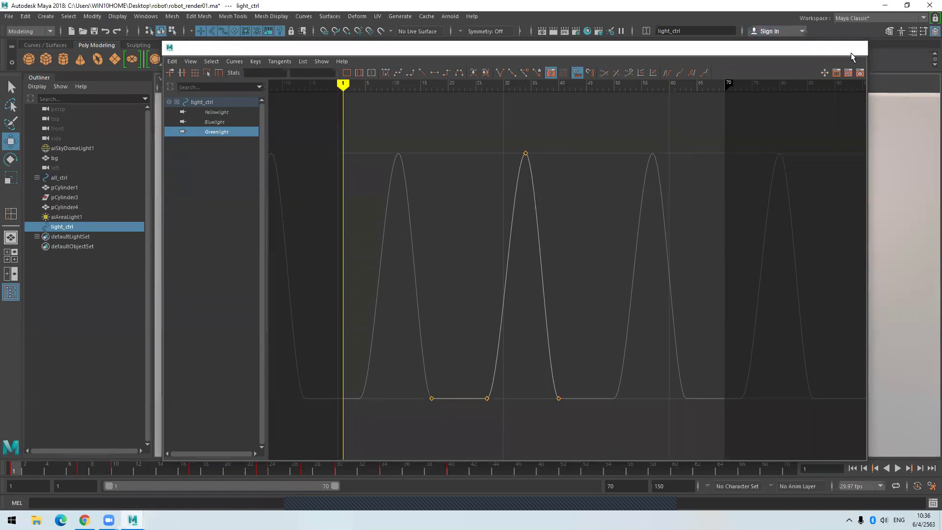
key("alt+v")
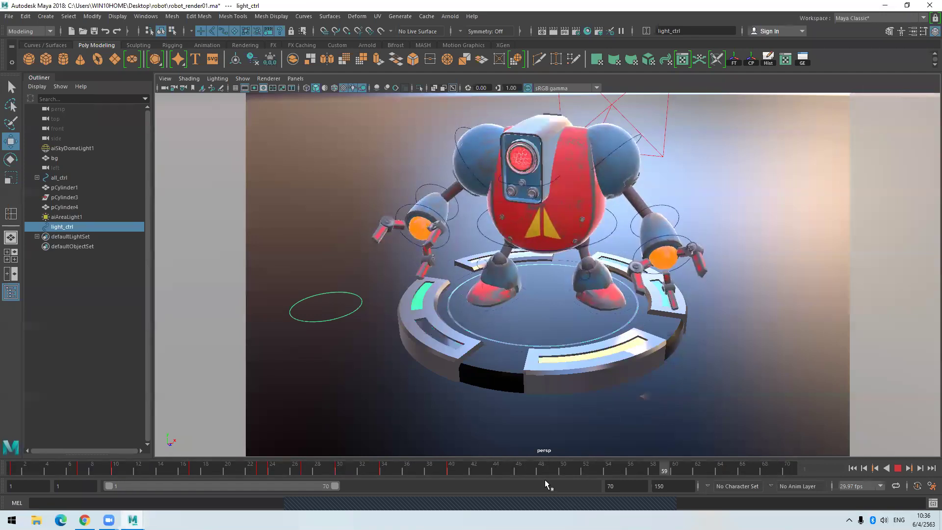
left_click(19, 466)
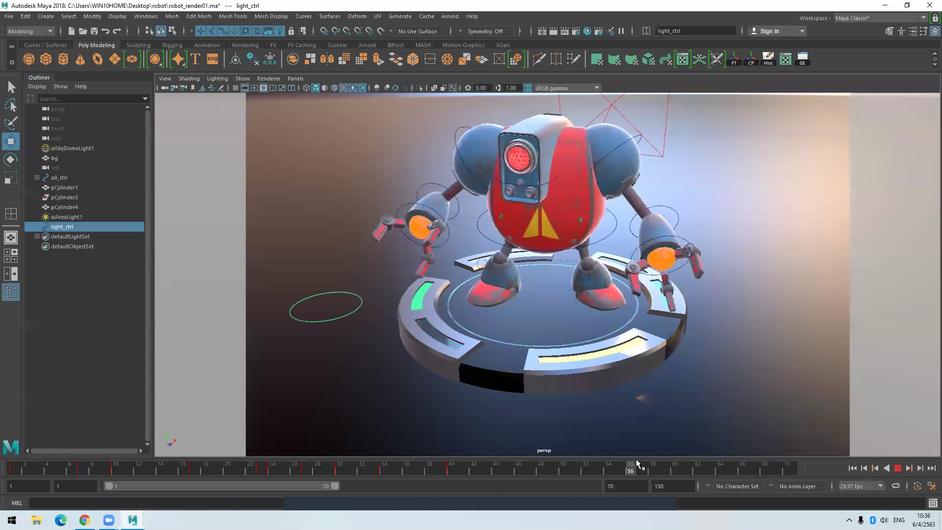
left_click(10, 467)
key("Escape")
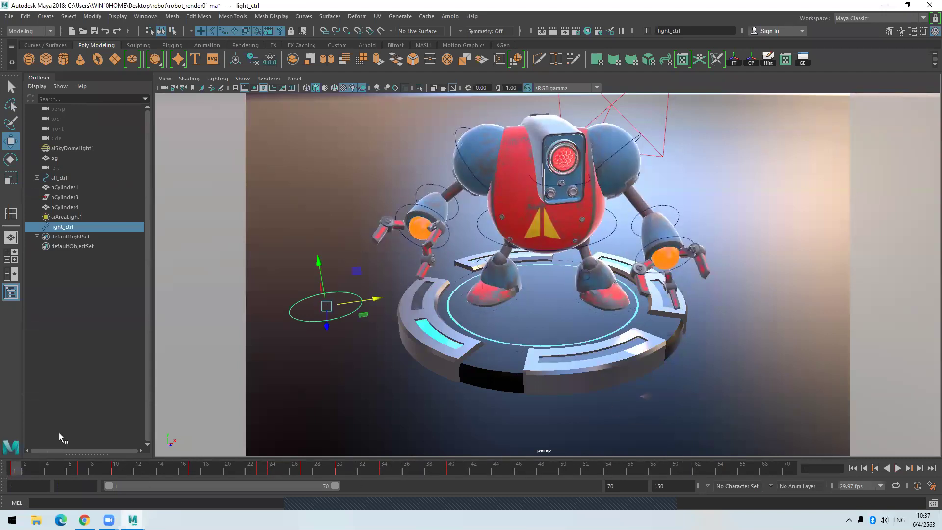
Replay the light animation from a closer, lower view of the platform and stop it.
left_click_drag(740, 339, 756, 369, "alt")
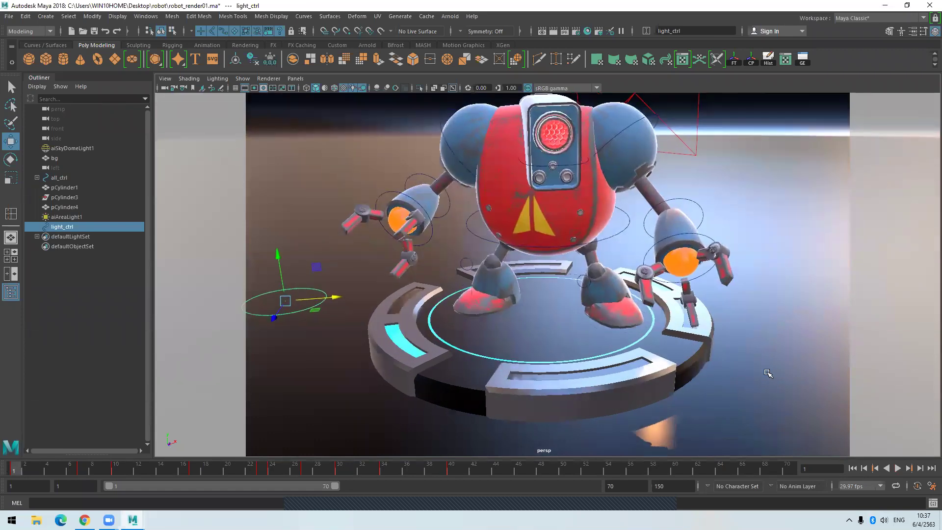
left_click(897, 468)
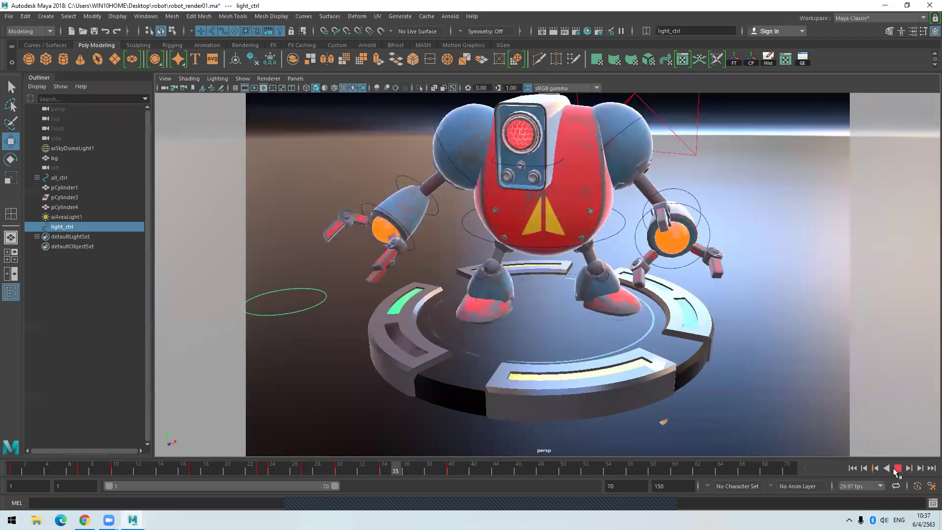
left_click(896, 469)
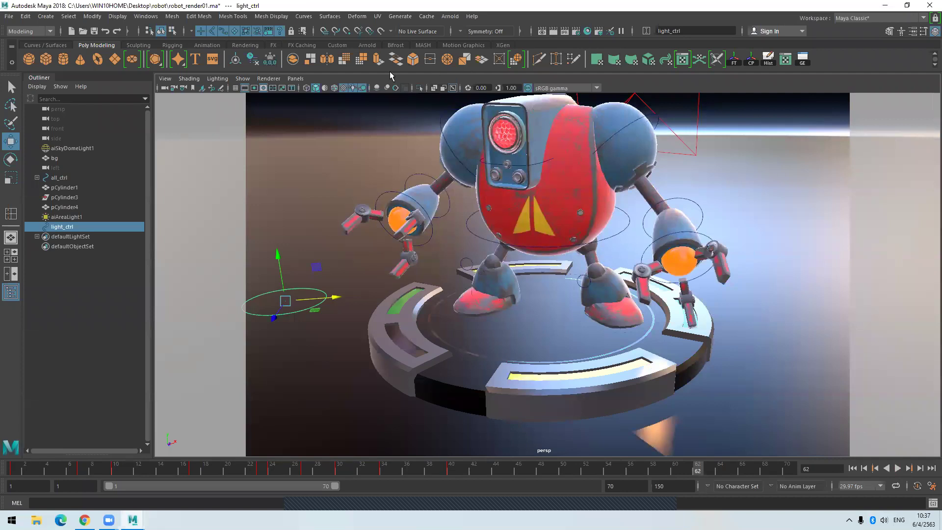
Preview the animated lights in Arnold RenderView while the timeline plays, stop playback, and close the render view.
left_click(364, 44)
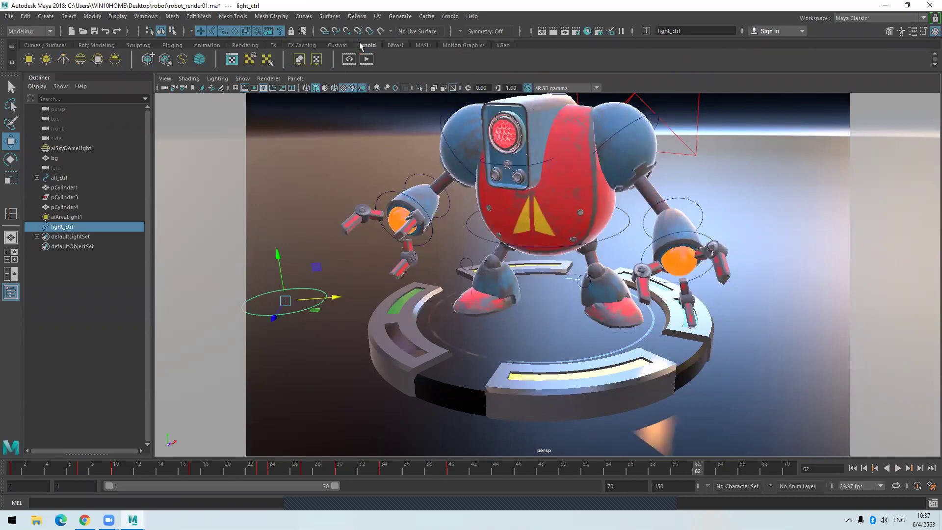
left_click(365, 60)
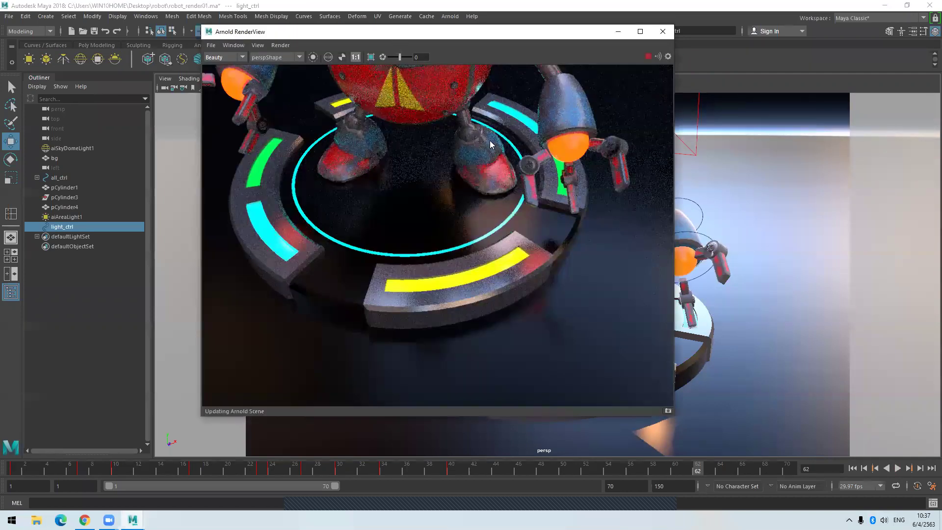
left_click(898, 469)
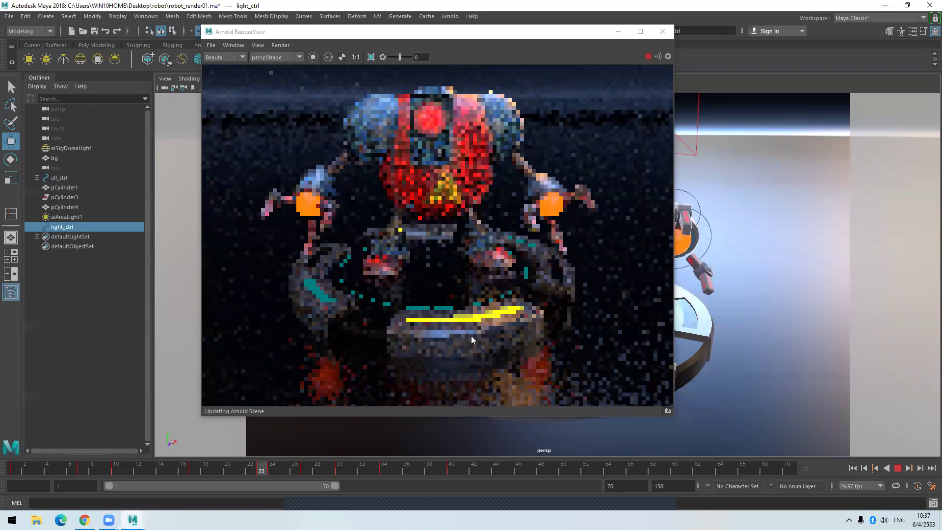
left_click(897, 469)
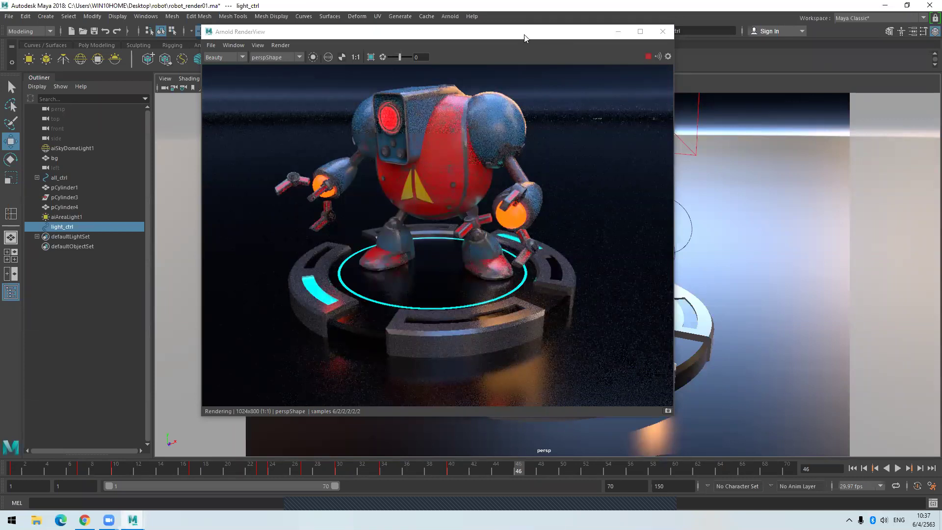
left_click(663, 31)
At frame 26, show the Channel Box and move light_ctrl to about X -4.403, Y 4.482, Z -3.862, up beside the robot.
scroll(591, 255, "down", 4)
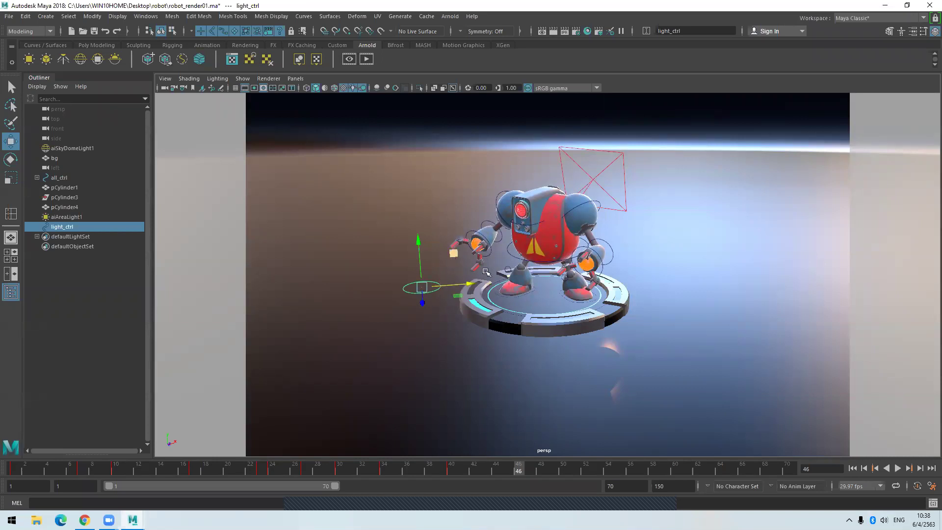
left_click(295, 468)
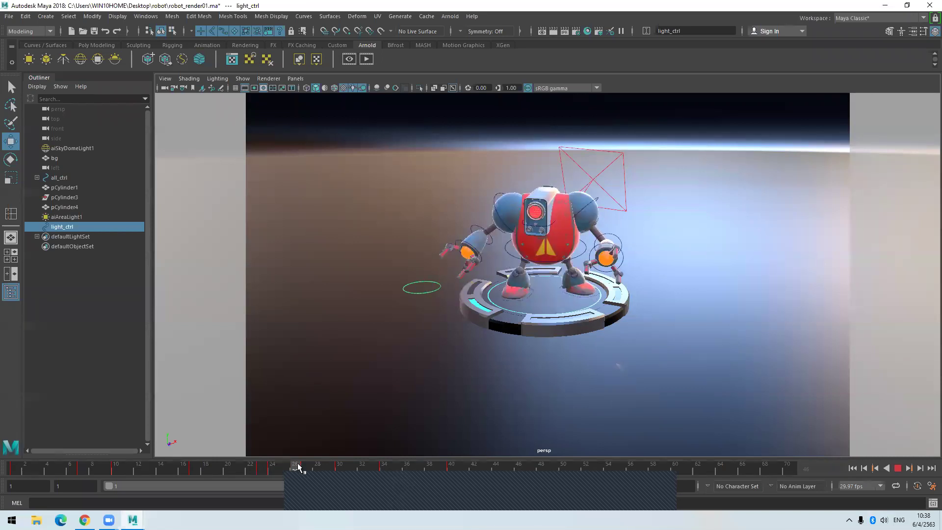
key("ctrl+z")
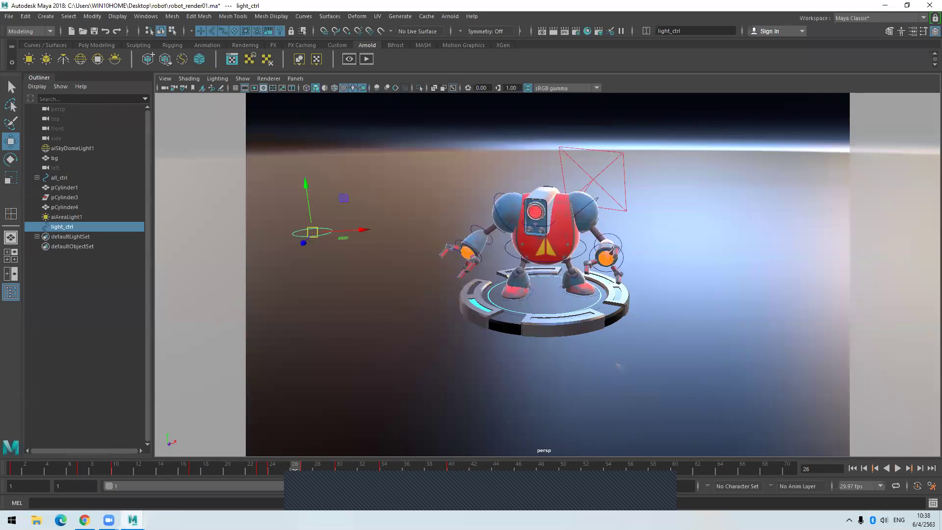
key("ctrl+a")
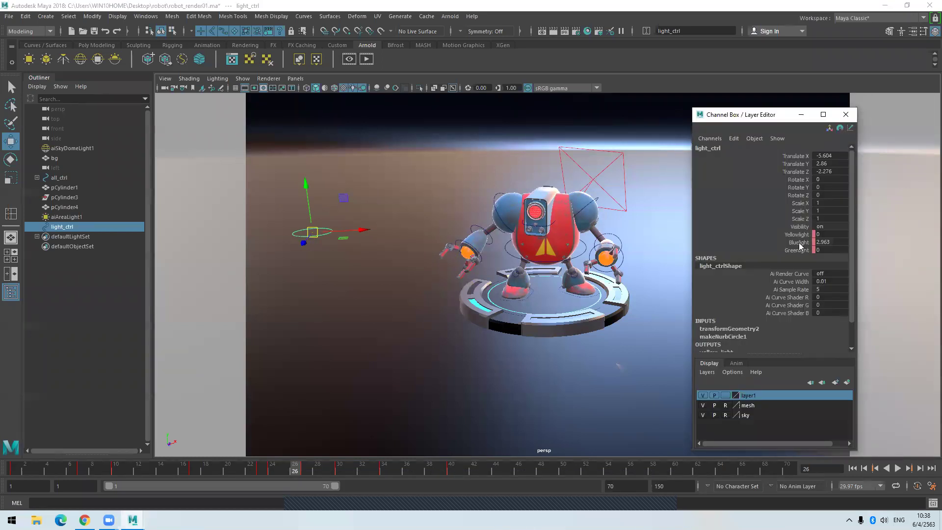
left_click_drag(323, 226, 329, 196)
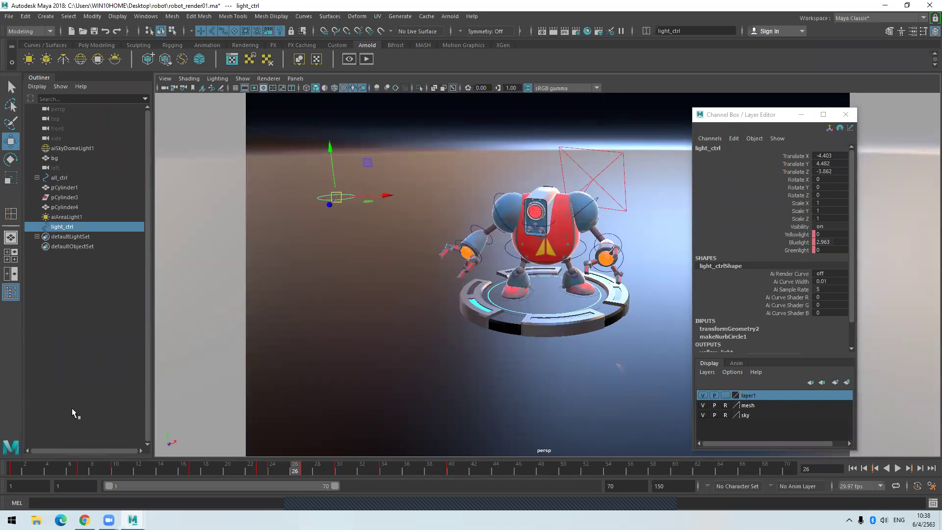
Play the light animation with the light_ctrl values displayed, restart it once, and return to frame 1.
left_click(31, 470)
key("alt+v")
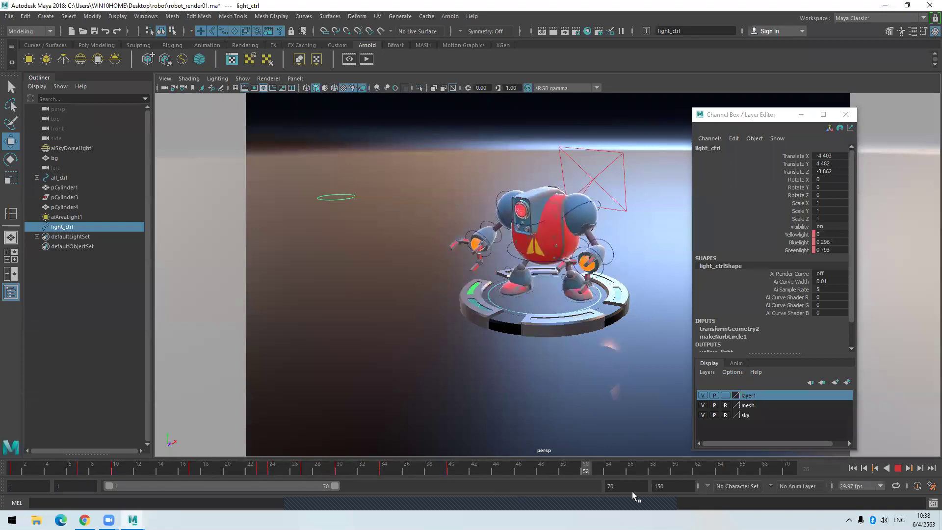
key("alt+shift+v")
key("alt+v")
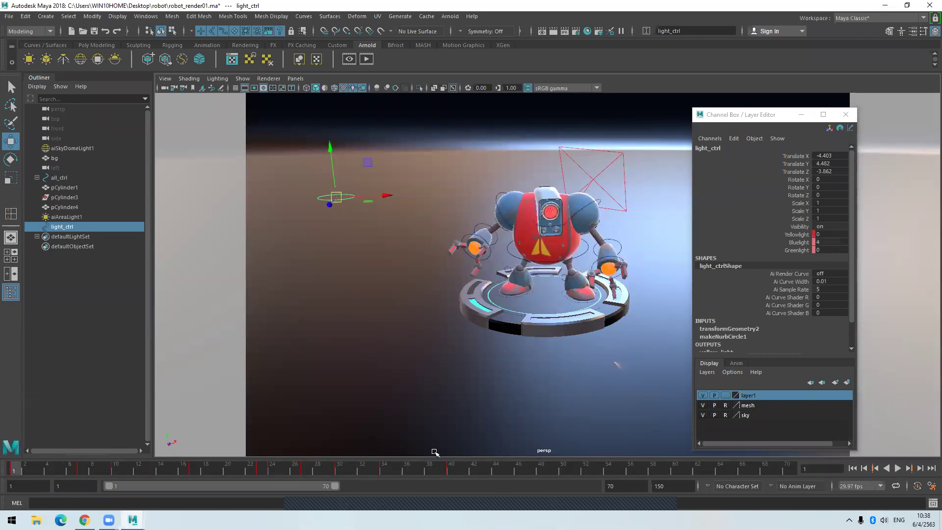
key("alt+v")
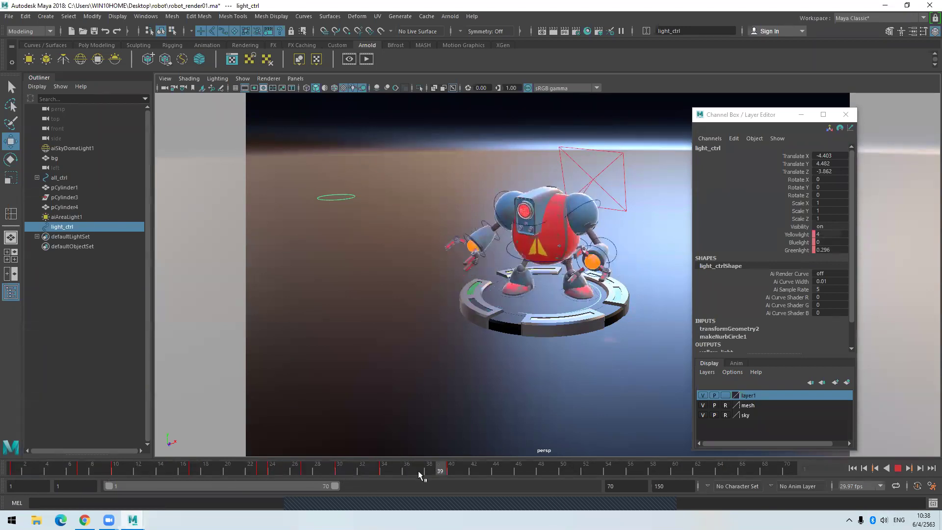
left_click(14, 469)
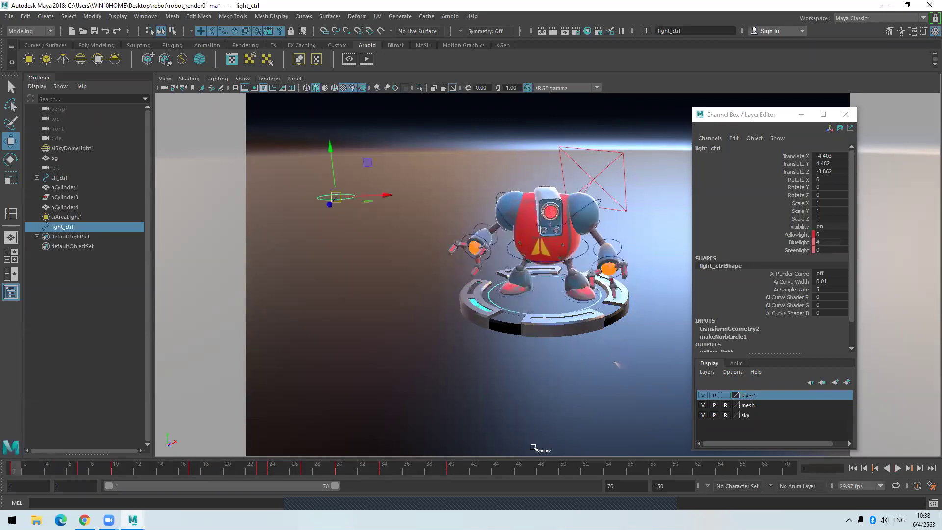
Frame the robot and platform more closely in the perspective view and open the Render Settings.
scroll(650, 357, "up", 4)
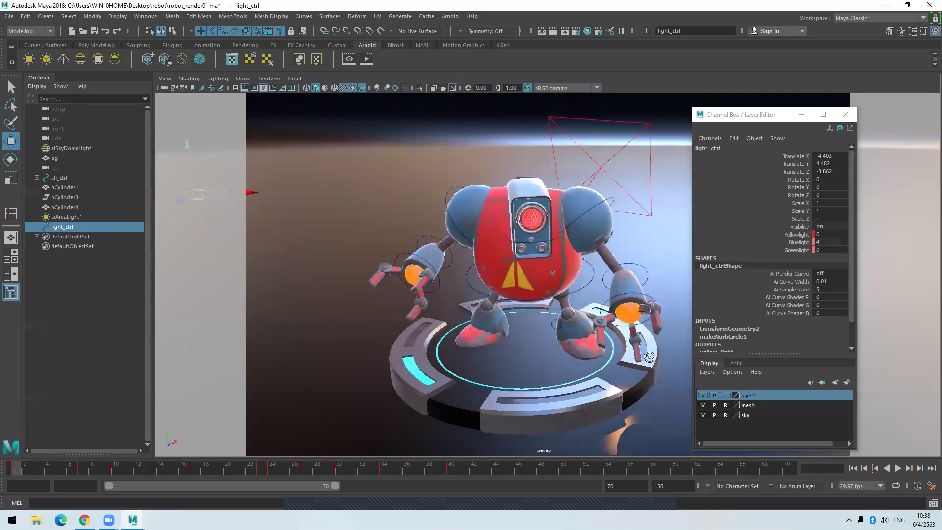
scroll(650, 358, "up", 3)
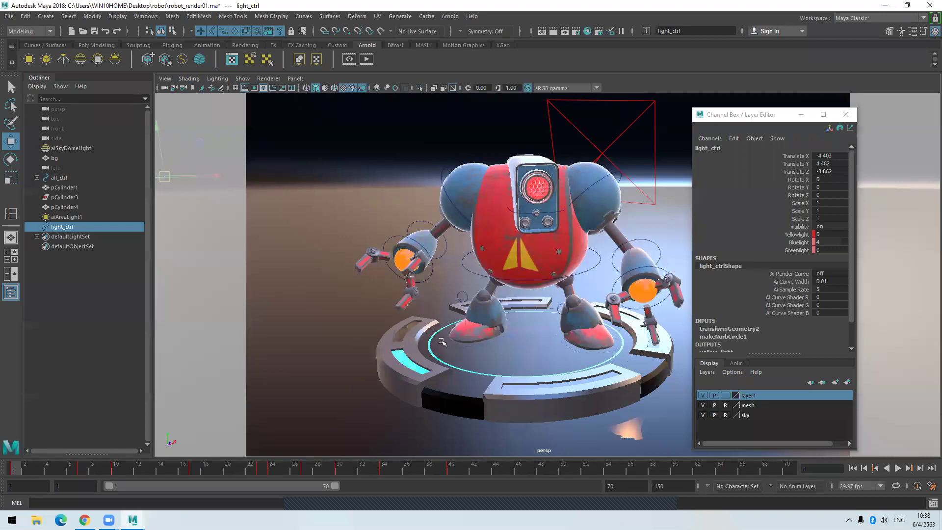
left_click(329, 17)
mouse_move(238, 16)
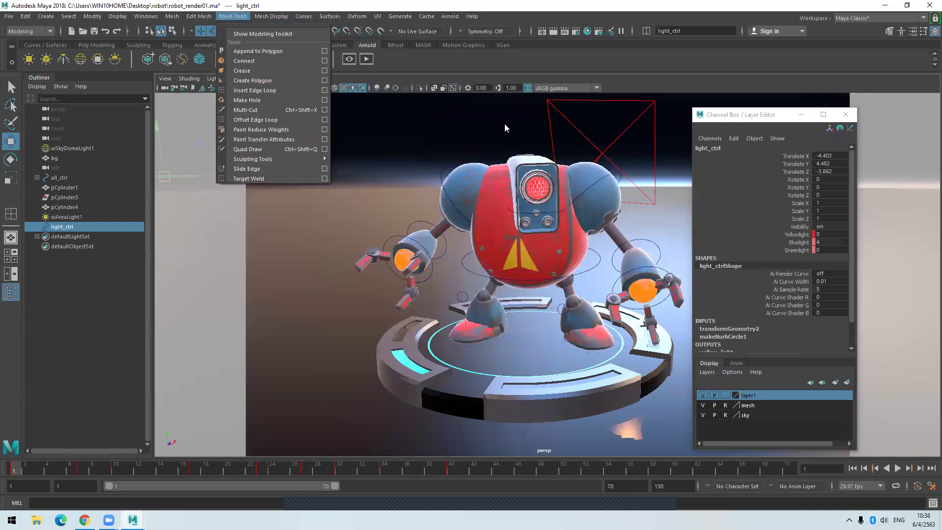
left_click(366, 62)
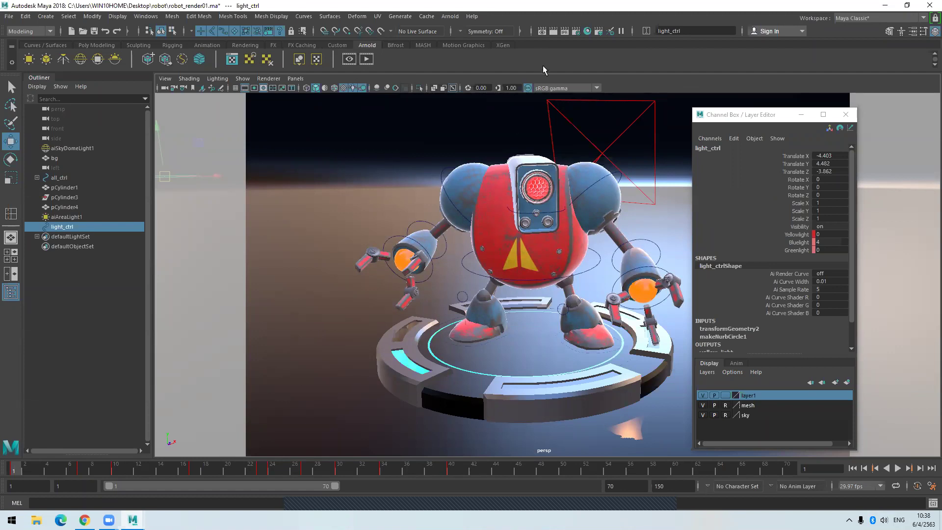
left_click(576, 33)
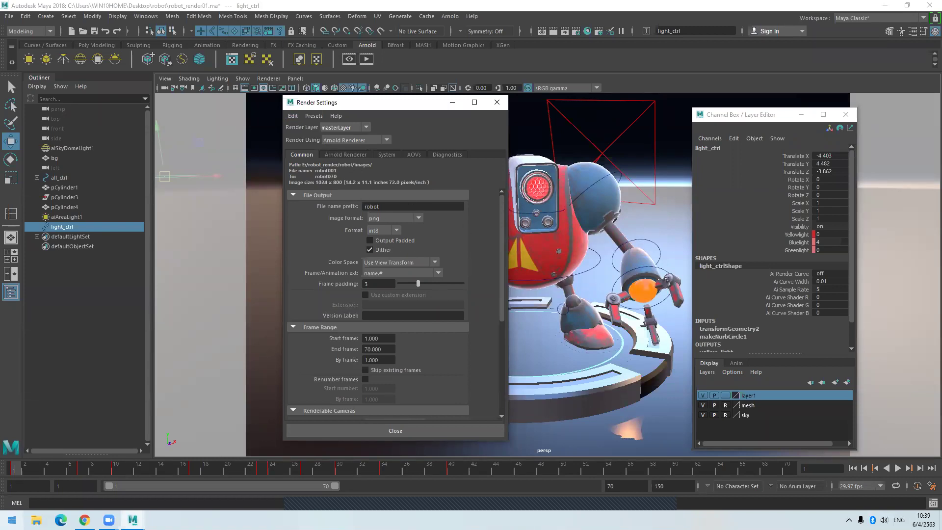
Switch to File Explorer and open the robot project folder inside robot_render on drive HD1TB (E:).
left_click(36, 521)
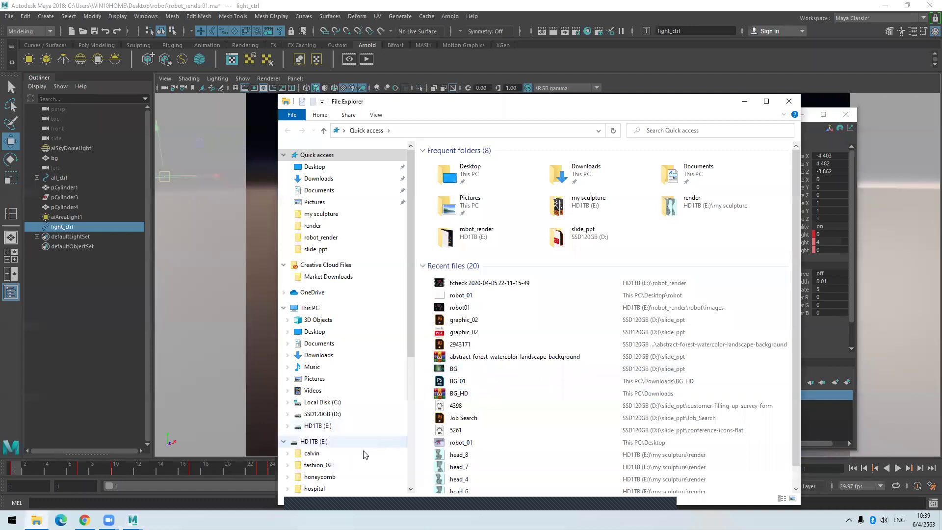
left_click(318, 426)
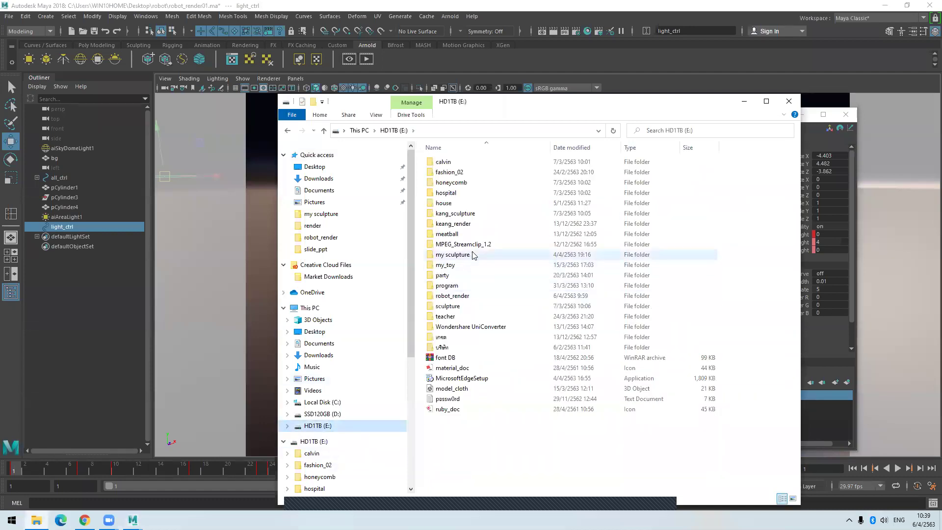
left_click(459, 259)
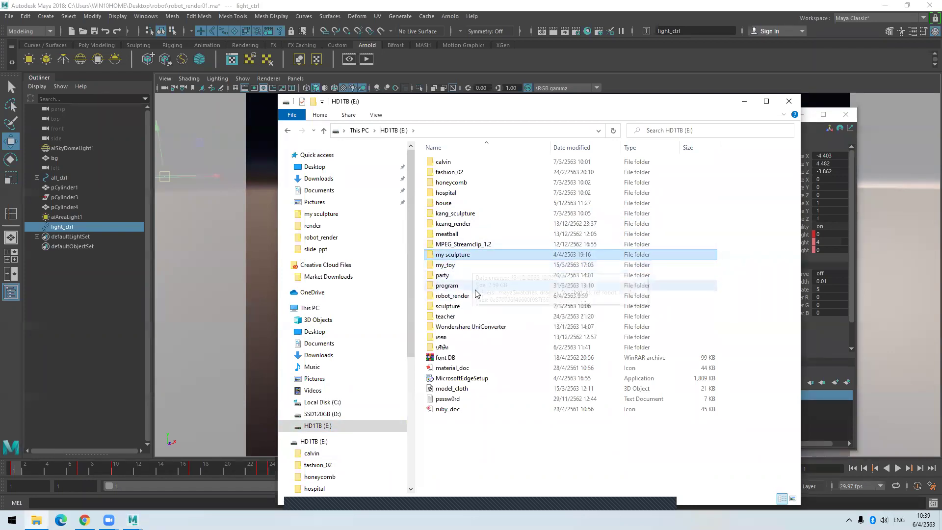
double_click(453, 295)
left_click(511, 183)
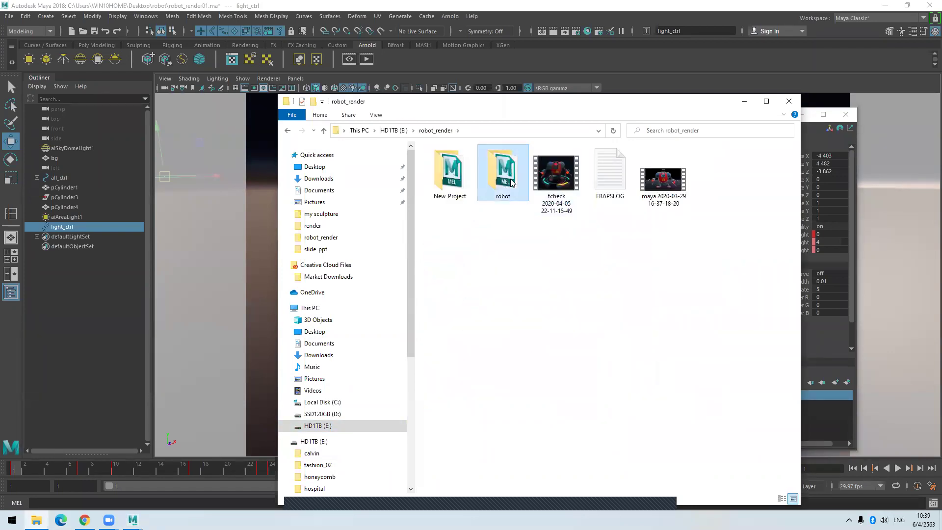
double_click(511, 182)
Look through the rendered robot frames in the project's images folder, then close File Explorer to return to the Render Settings.
double_click(455, 254)
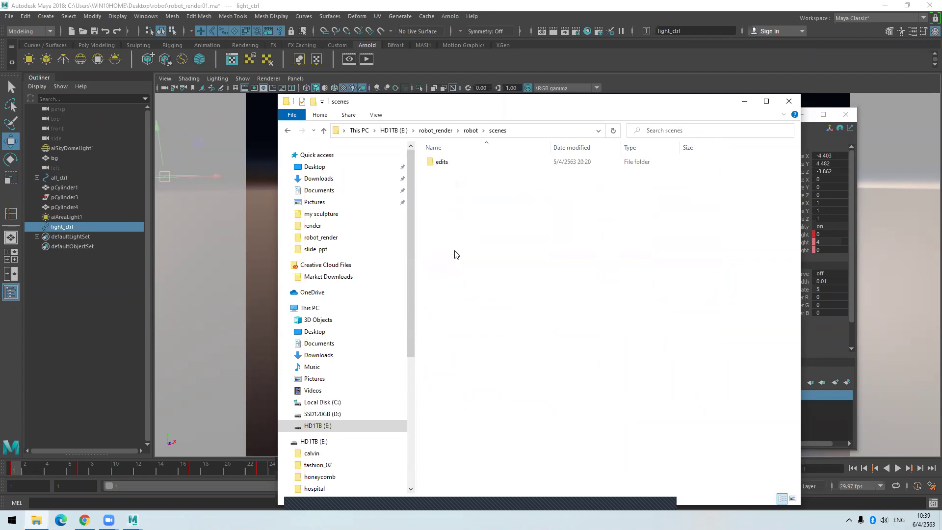
left_click(469, 131)
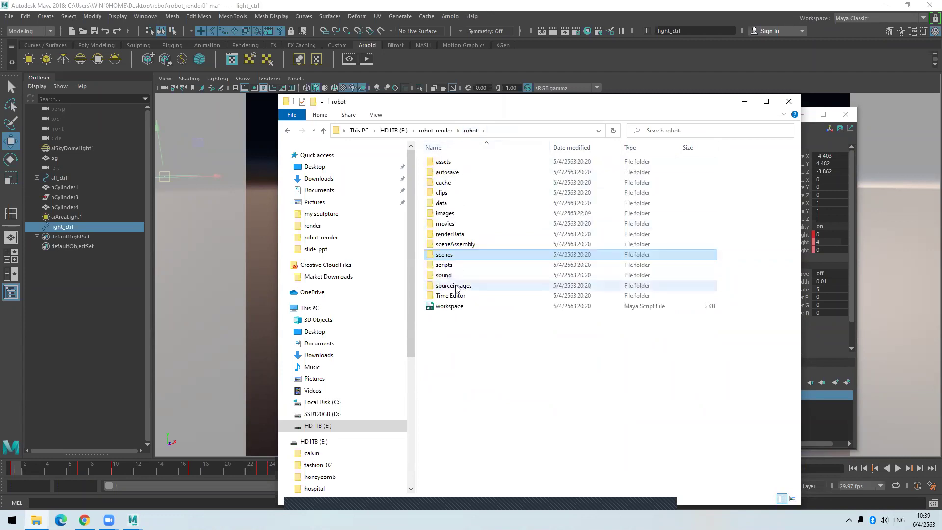
double_click(446, 213)
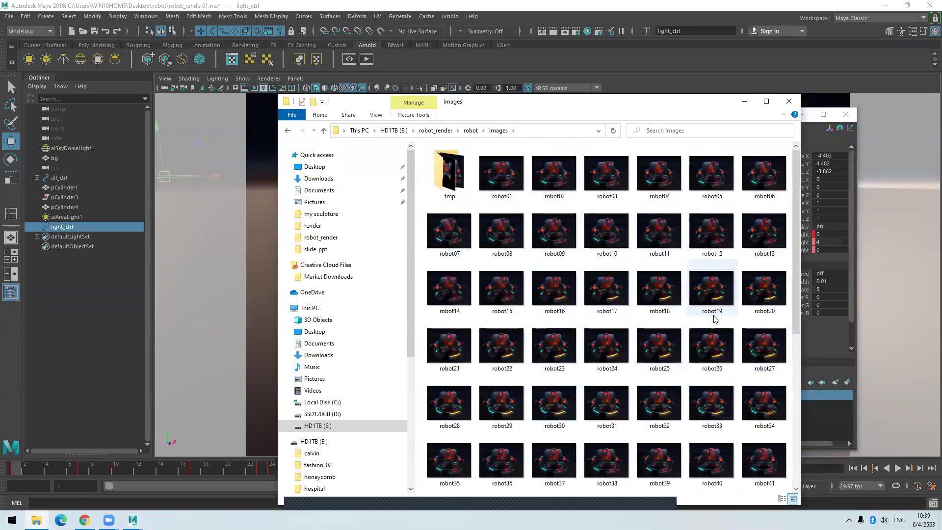
scroll(715, 320, "down", 5)
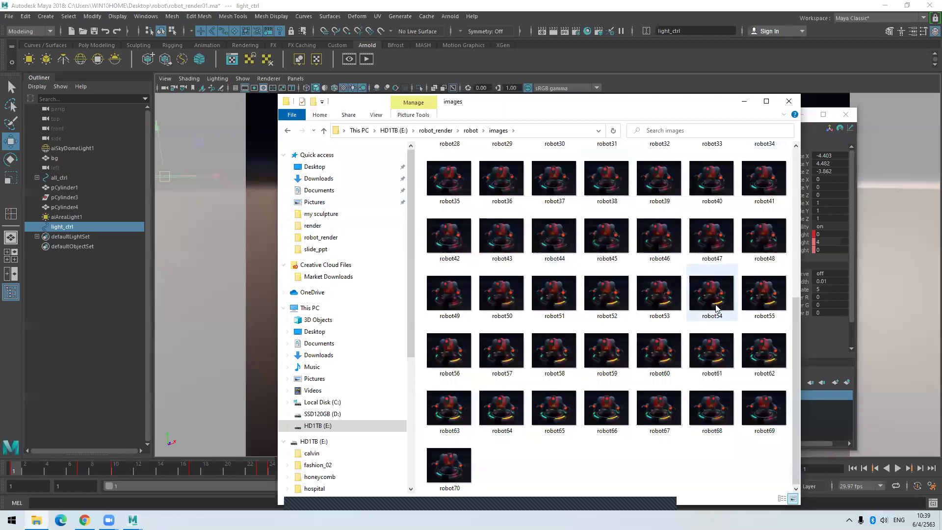
left_click(789, 101)
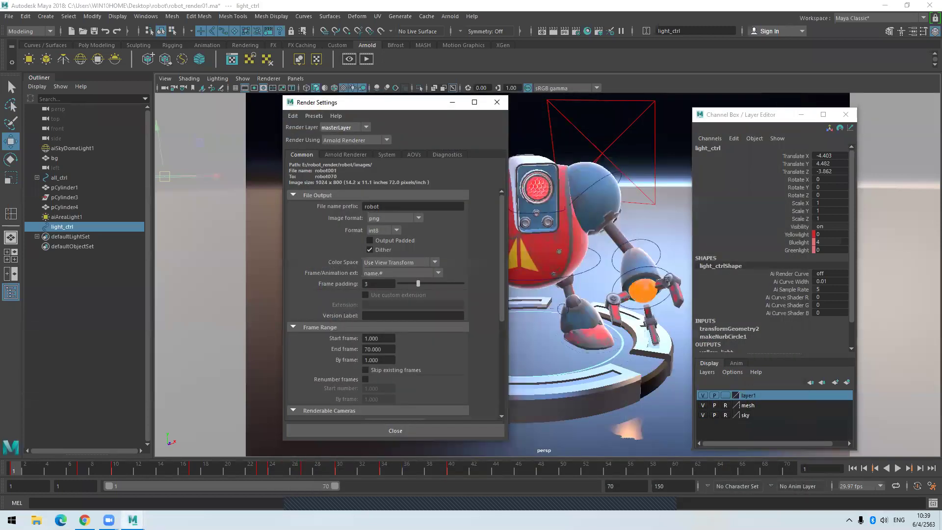